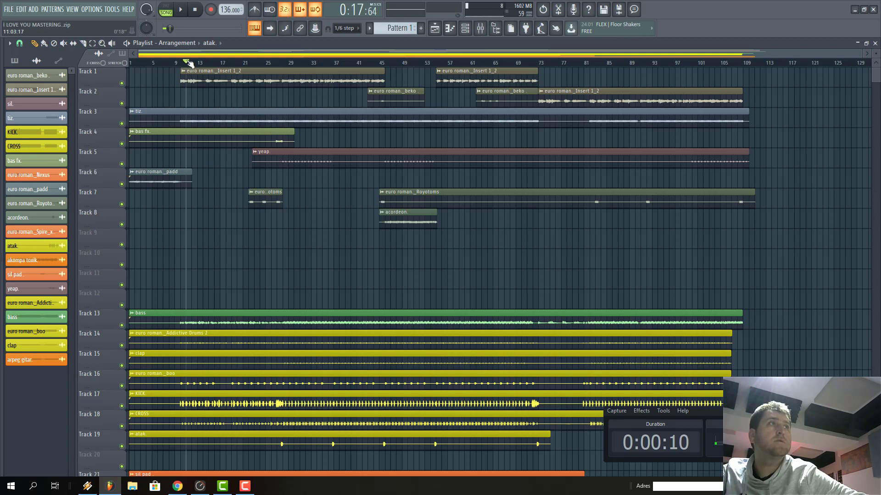
# Split the euro roman._Royotoms clip on track 7 near bar 47 and trim the second part's start to about bar 80.
pyautogui.click(185, 62)
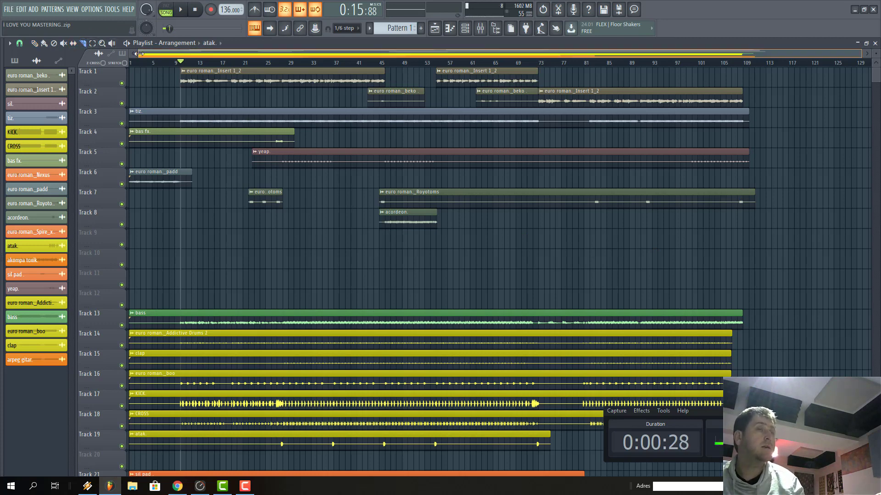
pyautogui.moveTo(139, 53); pyautogui.dragTo(220, 54)
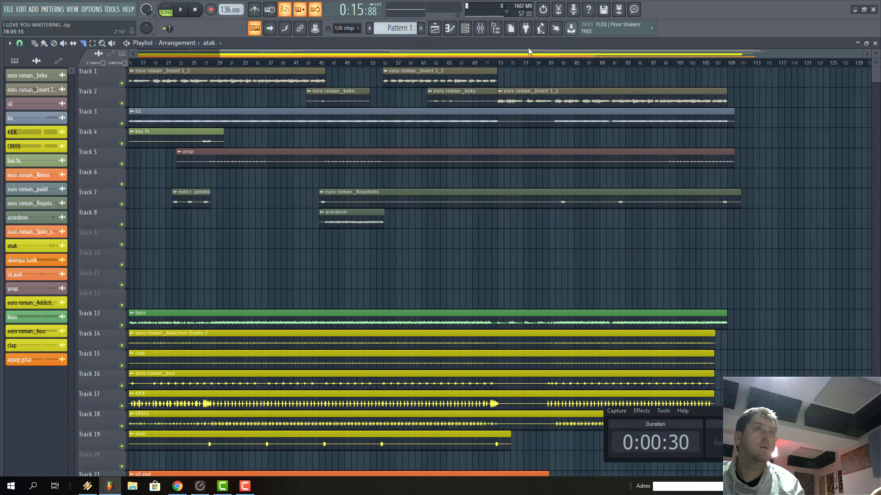
pyautogui.scroll(3, 527, 48)
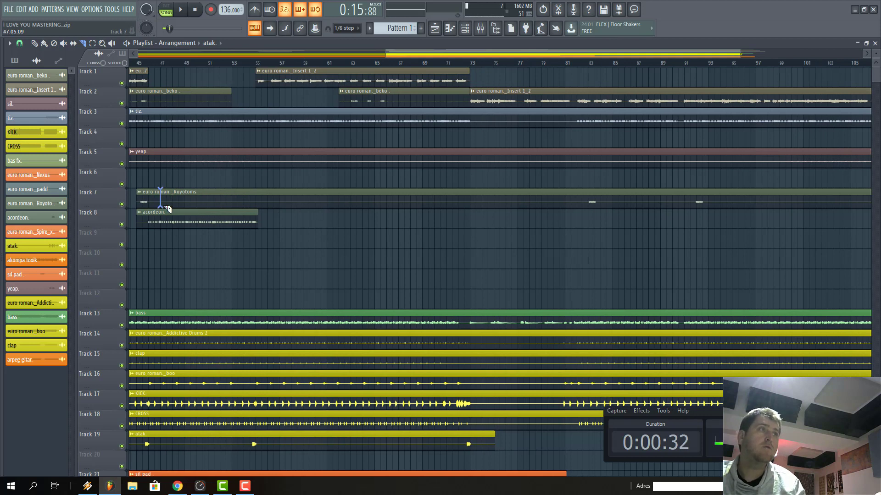
pyautogui.moveTo(162, 207)
pyautogui.mouseDown()
pyautogui.moveTo(497, 205)
pyautogui.moveTo(472, 205)
pyautogui.mouseUp()
pyautogui.click(35, 43)
pyautogui.hotkey('ctrl', 'z')
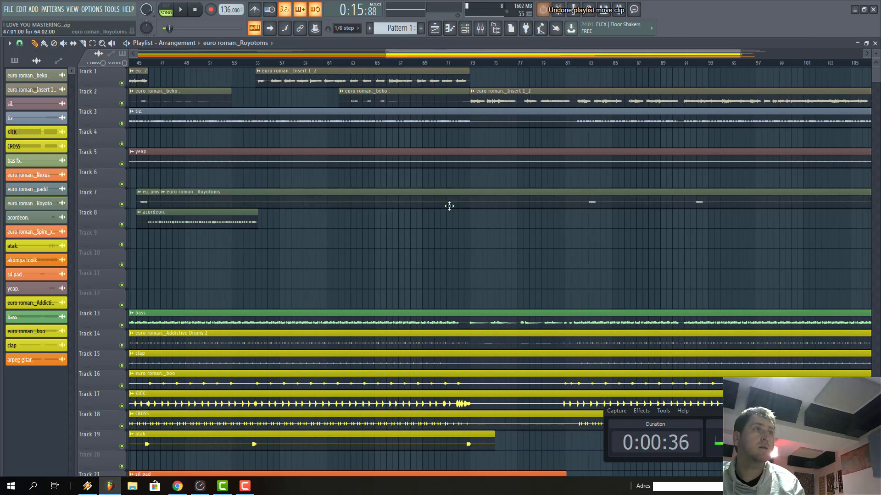
pyautogui.moveTo(161, 200); pyautogui.dragTo(551, 209)
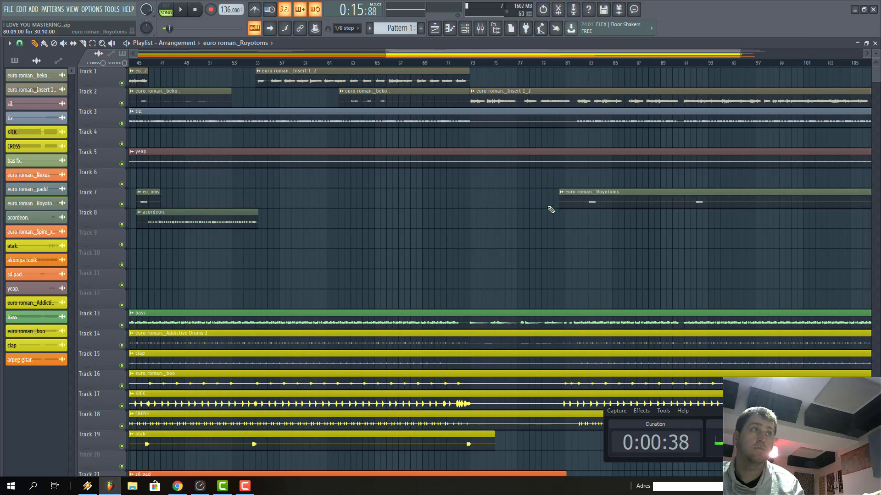
# Solo tracks 21 to 25, from sil pad to Spire, and play them from about bar 9.
pyautogui.moveTo(389, 54); pyautogui.dragTo(2, 46)
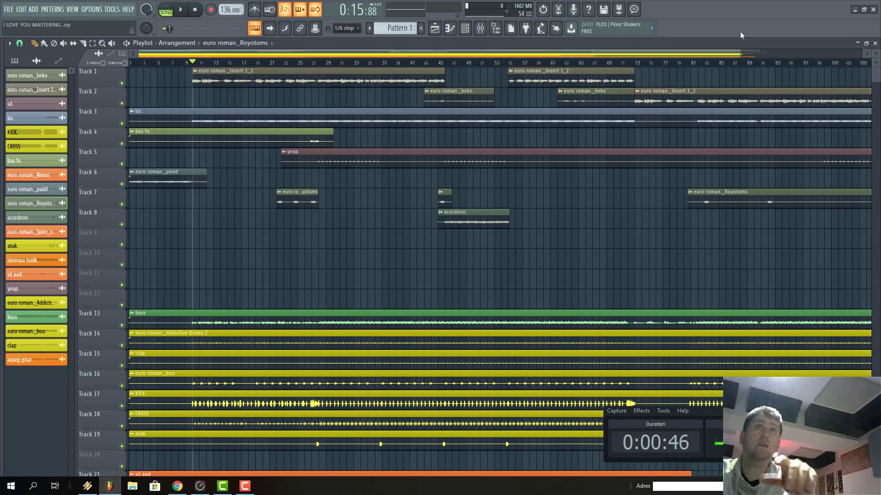
pyautogui.moveTo(878, 75)
pyautogui.mouseDown()
pyautogui.moveTo(878, 84)
pyautogui.moveTo(878, 68)
pyautogui.mouseUp()
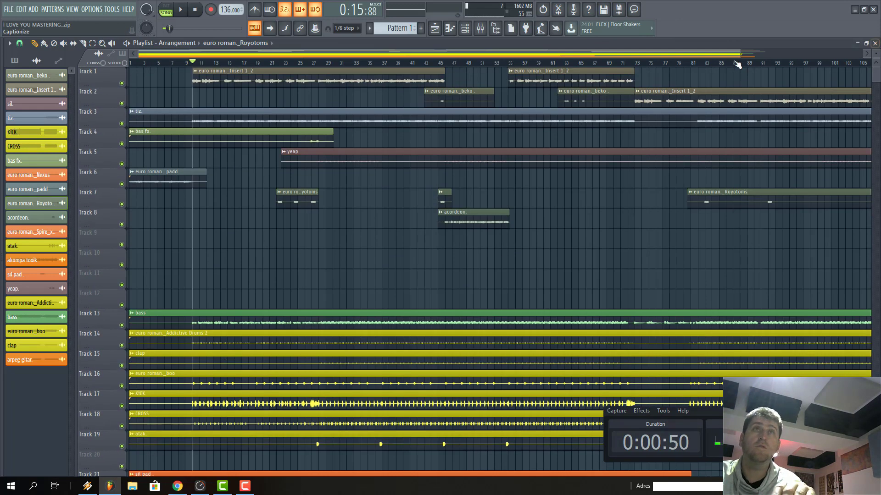
pyautogui.moveTo(740, 52); pyautogui.dragTo(833, 52)
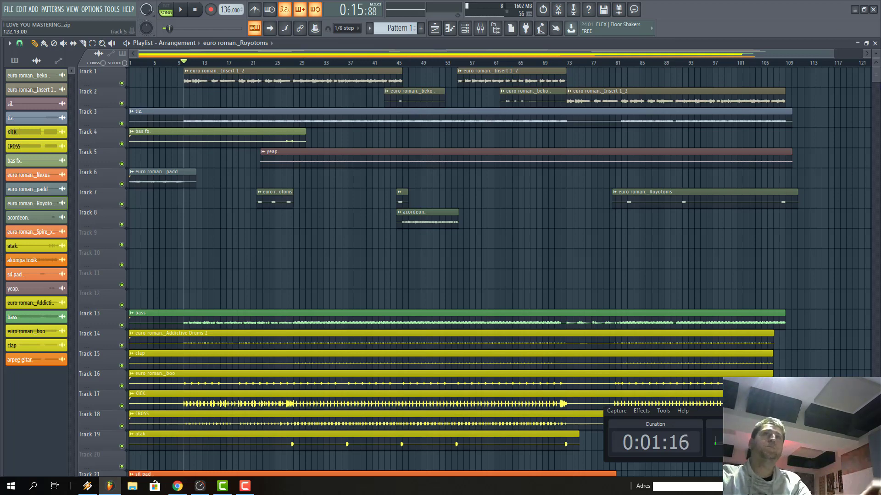
pyautogui.scroll(-5, 315, 325)
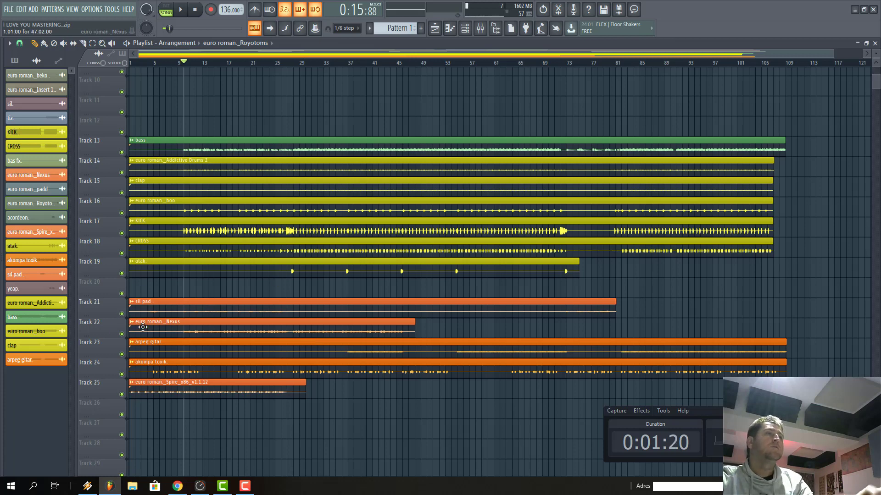
pyautogui.rightClick(122, 314)
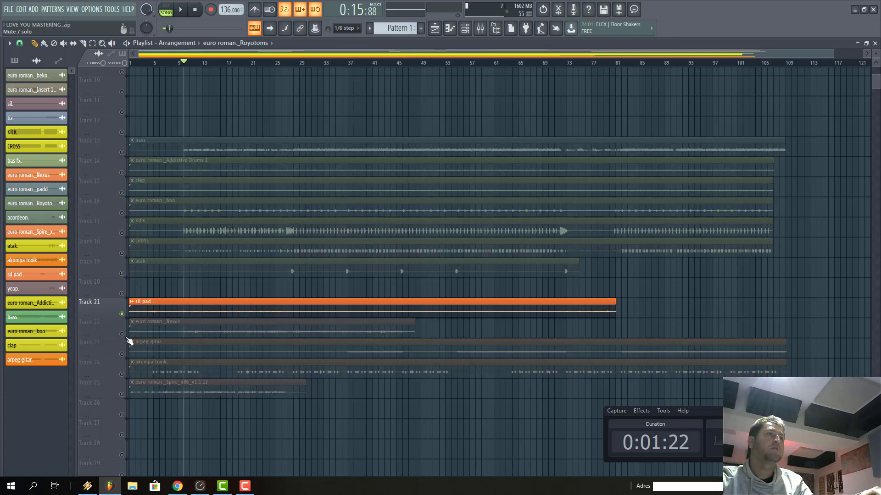
pyautogui.click(122, 334)
pyautogui.click(122, 354)
pyautogui.click(122, 374)
pyautogui.click(121, 395)
pyautogui.press('space')
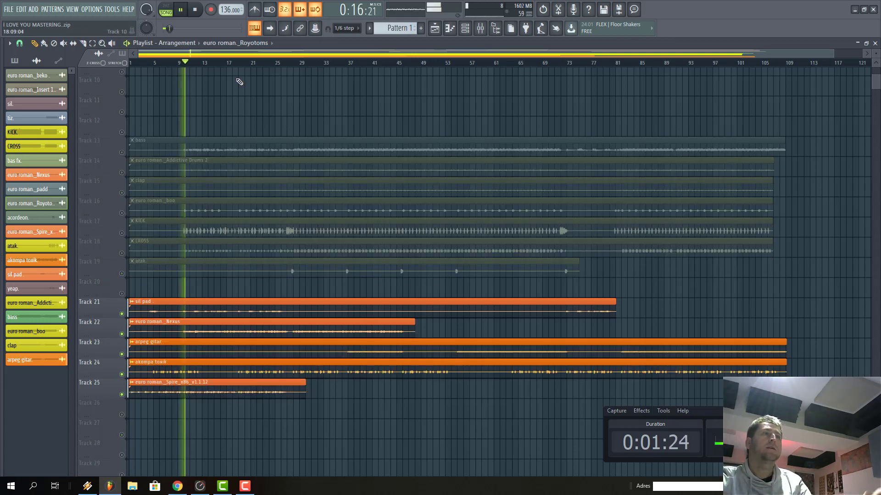
# Listen to the soloed tracks from about bar 24, stop playback and turn all tracks back on.
pyautogui.click(274, 61)
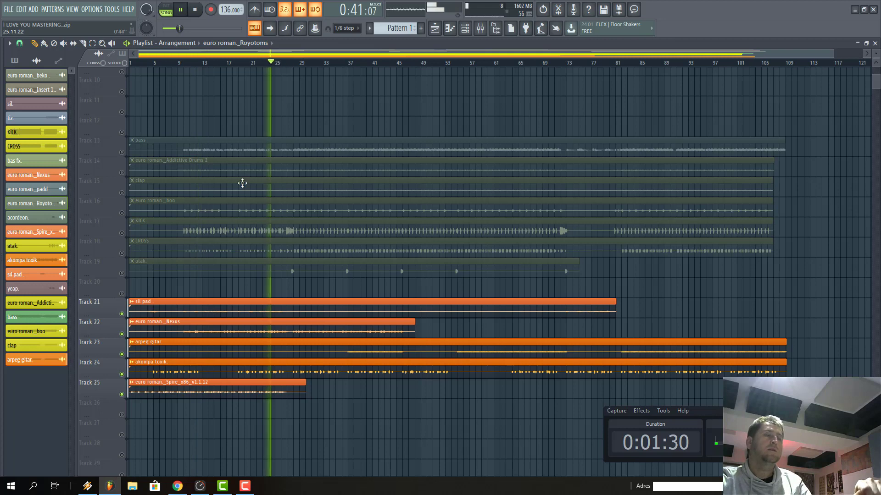
pyautogui.press('space')
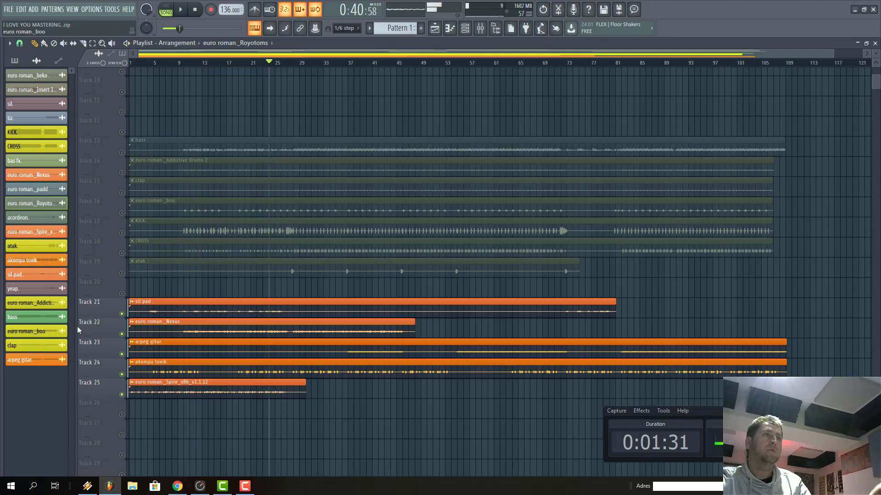
pyautogui.rightClick(122, 294)
pyautogui.rightClick(121, 294)
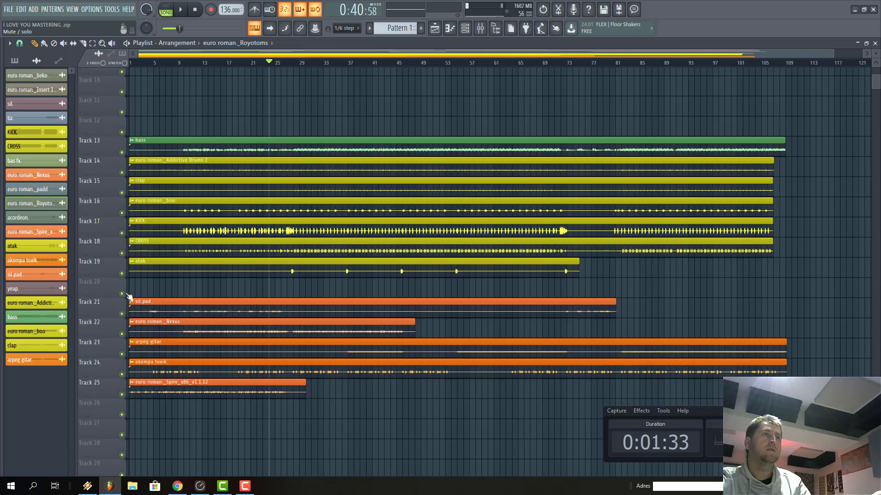
# Solo the yellow drum tracks 14 to 19 and listen to them up to and from about bar 44.
pyautogui.rightClick(121, 173)
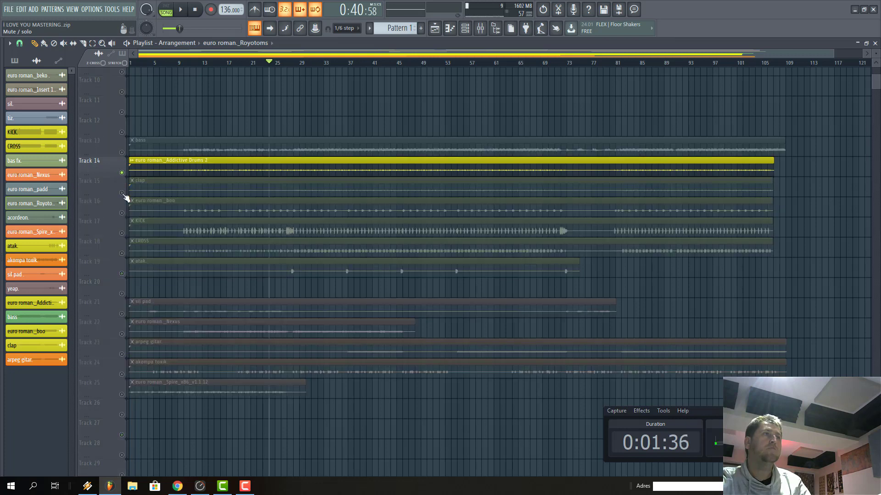
pyautogui.moveTo(121, 193)
pyautogui.mouseDown()
pyautogui.moveTo(122, 255)
pyautogui.moveTo(405, 281)
pyautogui.mouseUp()
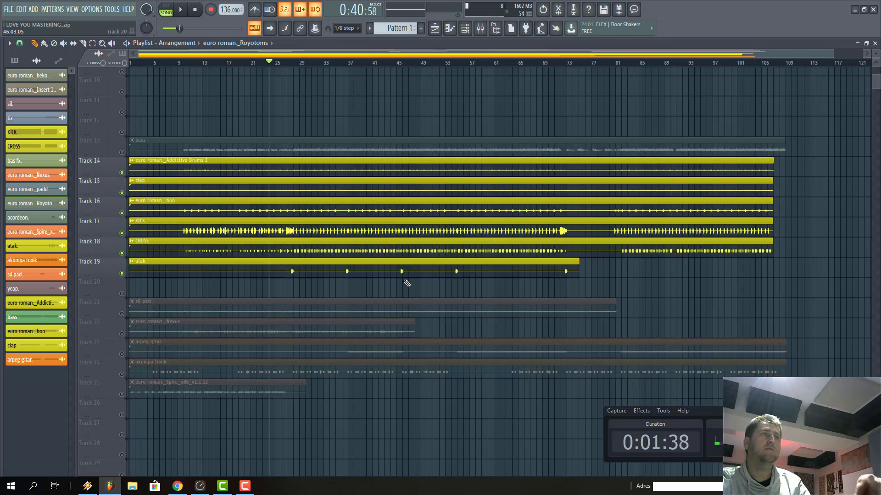
pyautogui.press('space')
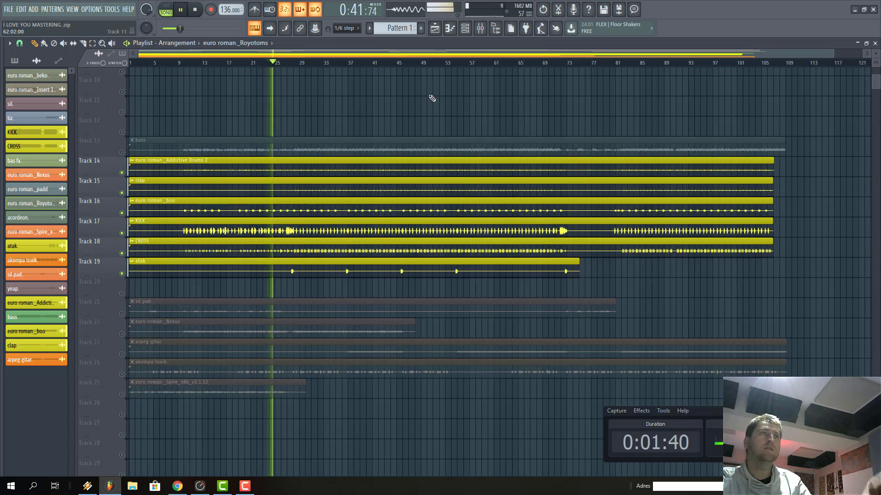
pyautogui.click(397, 64)
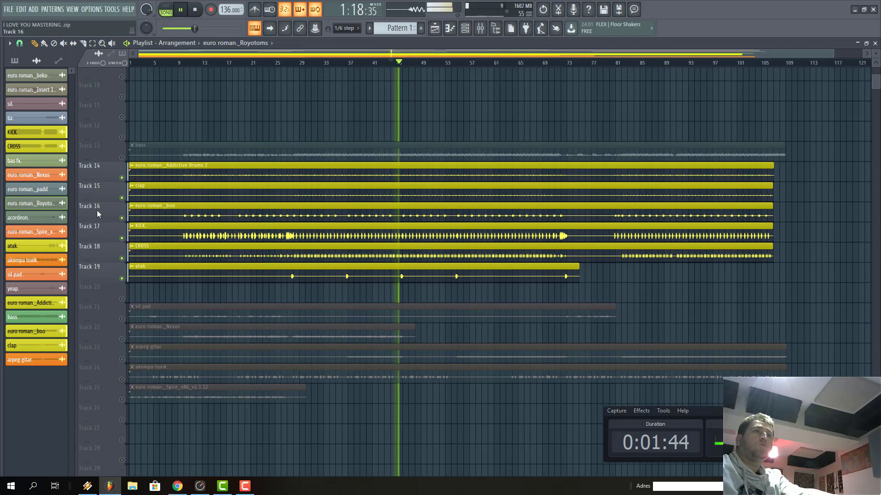
pyautogui.scroll(2, 97, 211)
pyautogui.press('space')
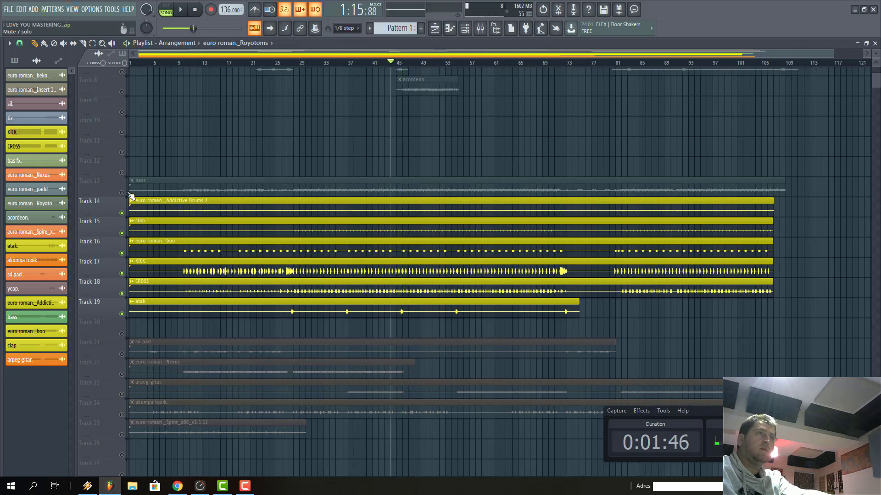
# Solo the bass, yeap and tiz tracks in turn during playback, and turn all tracks back on.
pyautogui.rightClick(122, 192)
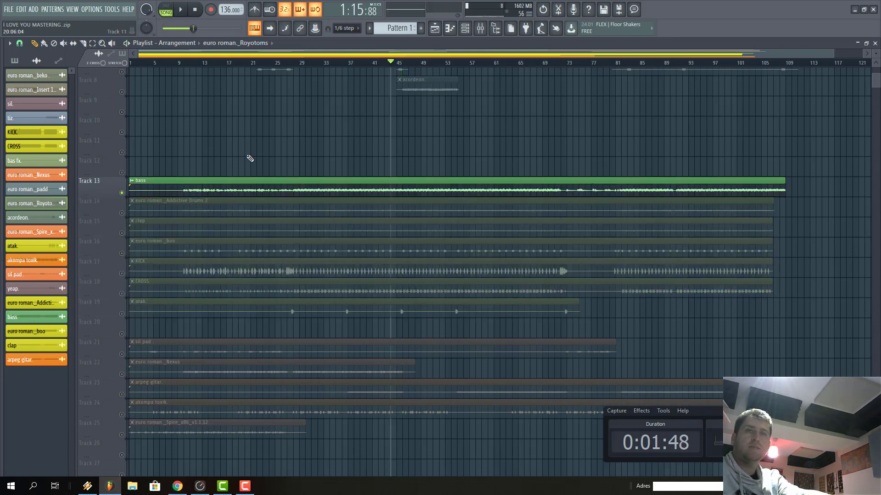
pyautogui.press('space')
pyautogui.scroll(5, 324, 173)
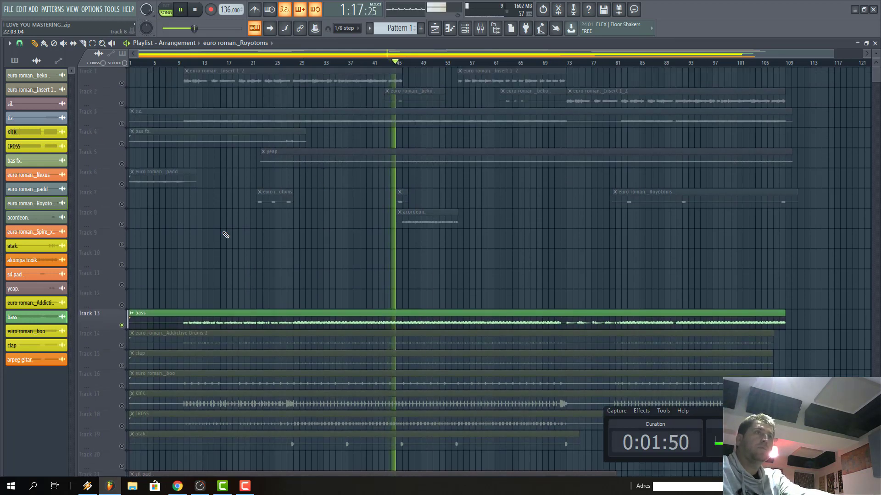
pyautogui.rightClick(121, 163)
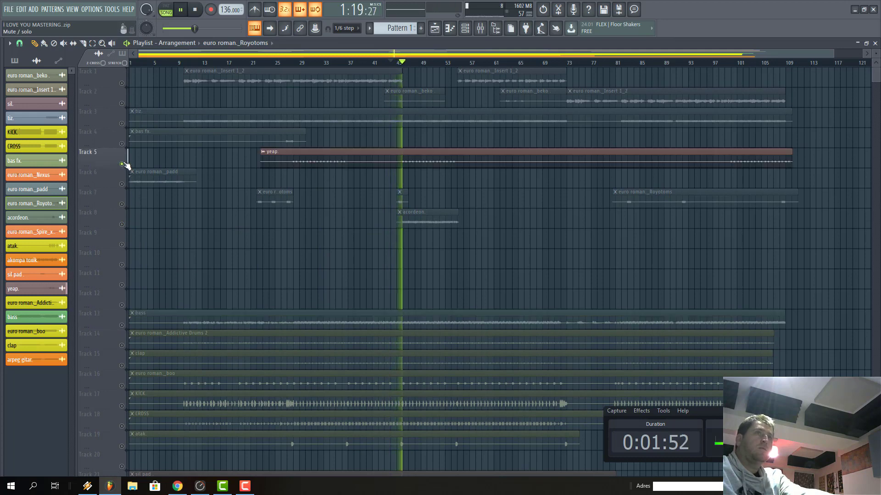
pyautogui.rightClick(122, 124)
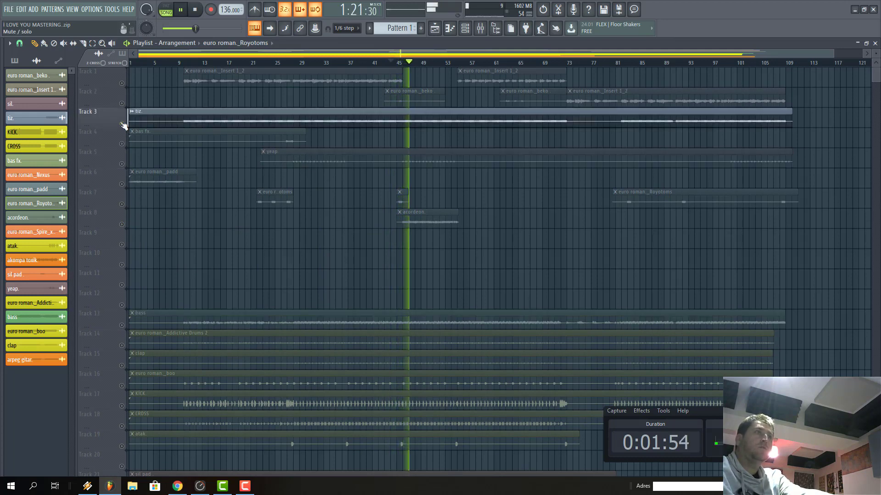
pyautogui.rightClick(122, 124)
pyautogui.press('space')
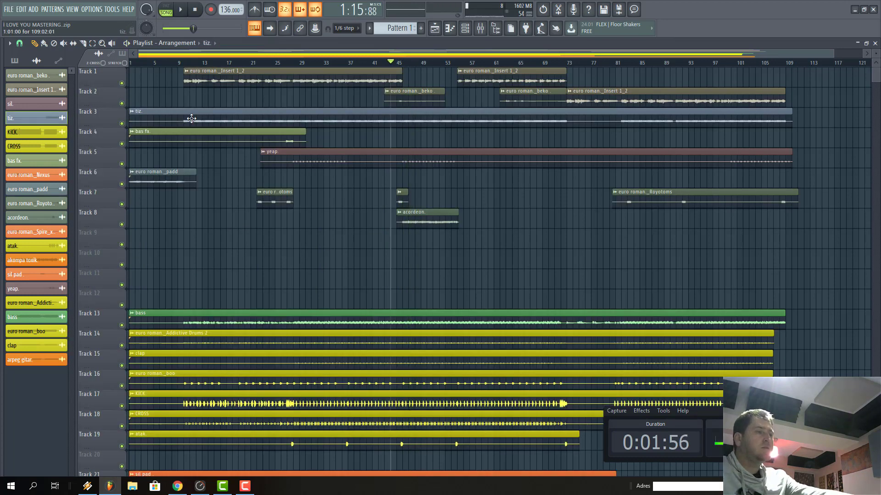
# Recolor the tiz clip yellow and move it from track 3 to track 20 below the drum clips.
pyautogui.press('F2')
pyautogui.click(192, 119)
pyautogui.click(199, 149)
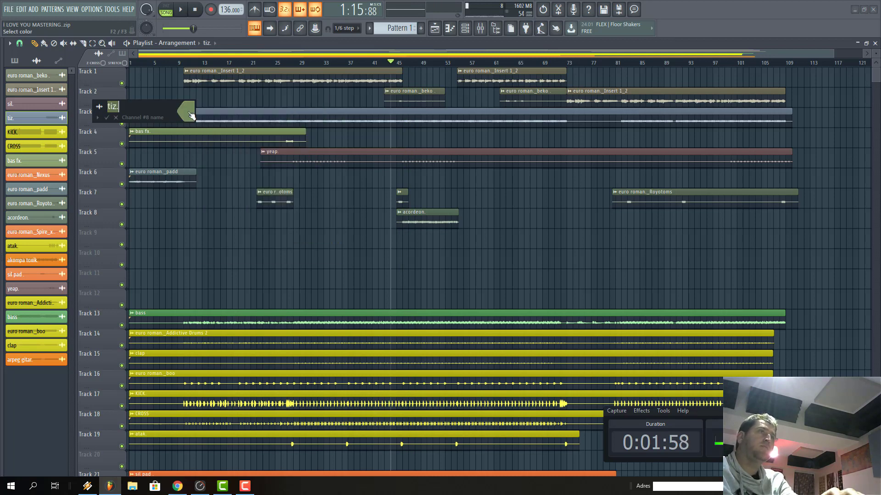
pyautogui.click(186, 112)
pyautogui.click(199, 149)
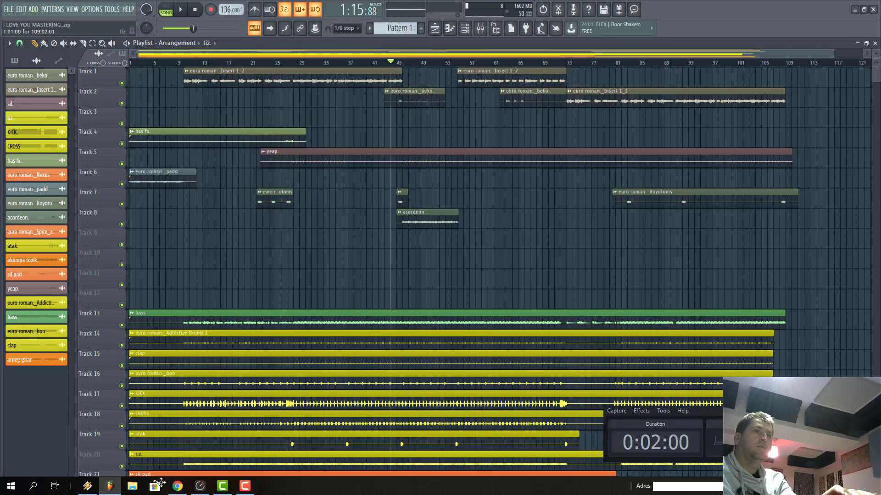
# Select the orange clips on tracks 21 to 25 and shift them down one track, leaving track 21 empty.
pyautogui.scroll(-3, 178, 366)
pyautogui.moveTo(178, 366); pyautogui.dragTo(194, 342)
pyautogui.scroll(-4, 177, 393)
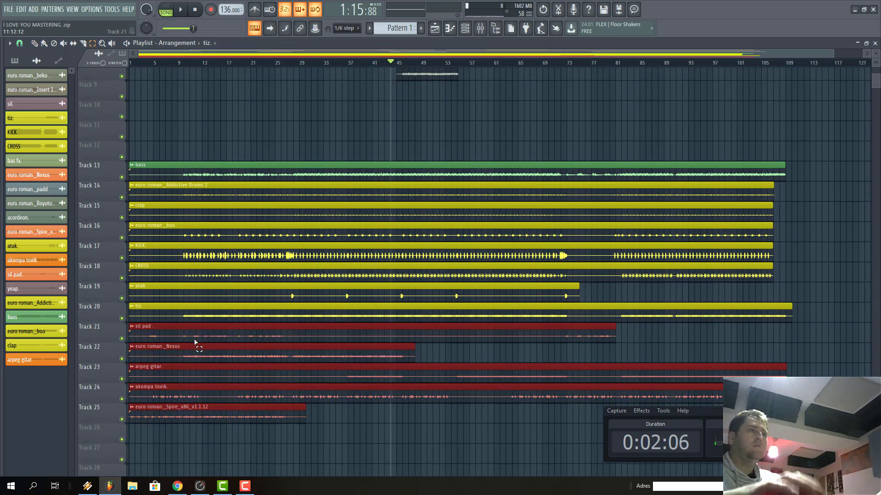
pyautogui.hotkey('shift', 'Down')
pyautogui.click(245, 87)
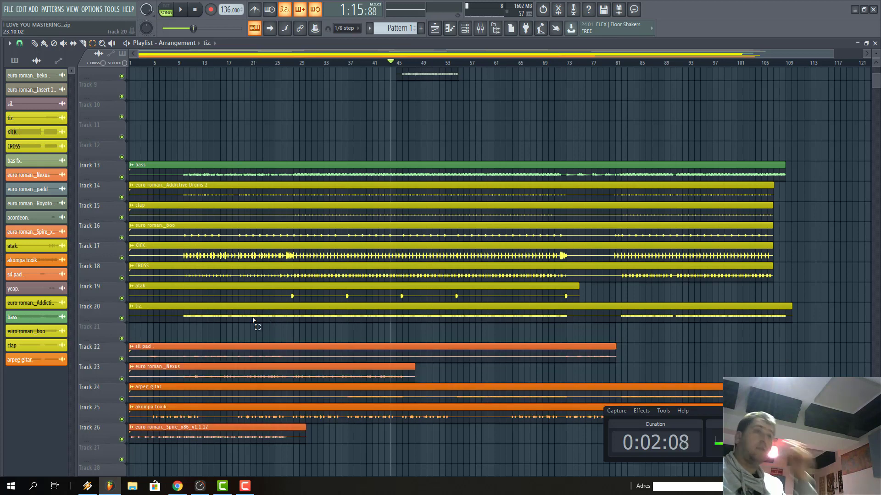
# Move the bas fx clip from track 4 to track 12, directly above the bass.
pyautogui.scroll(4, 531, 187)
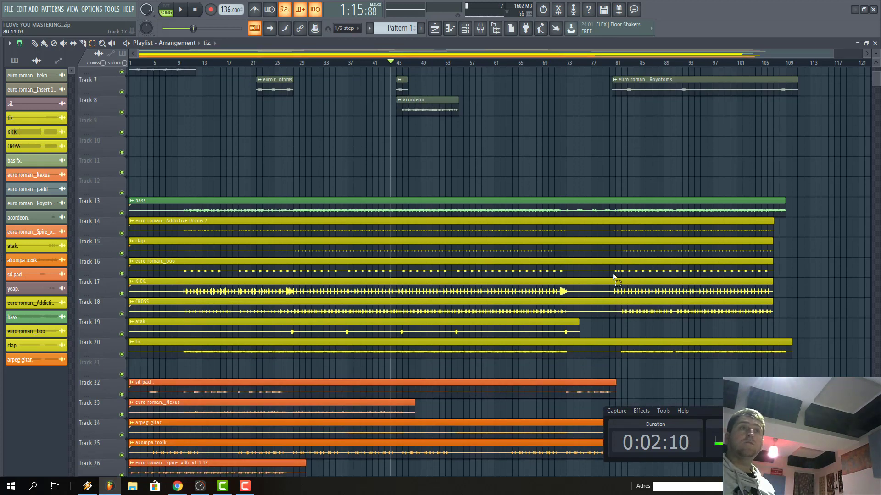
pyautogui.scroll(4, 424, 251)
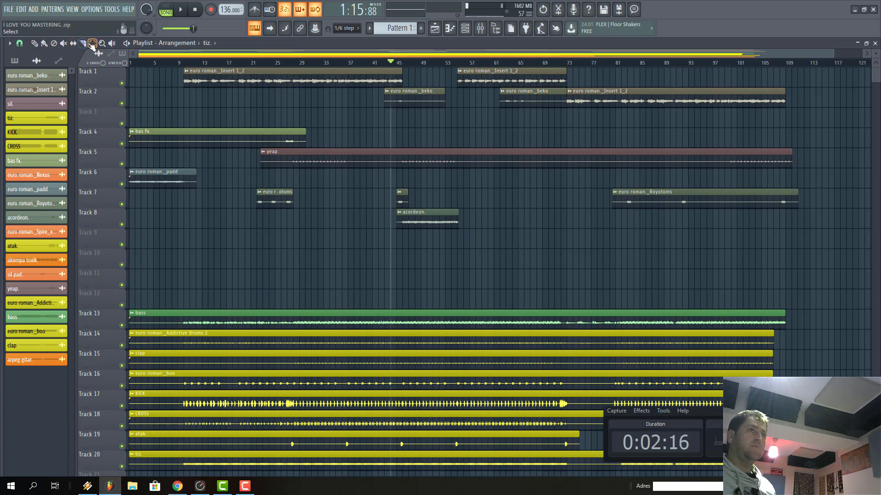
pyautogui.click(367, 156)
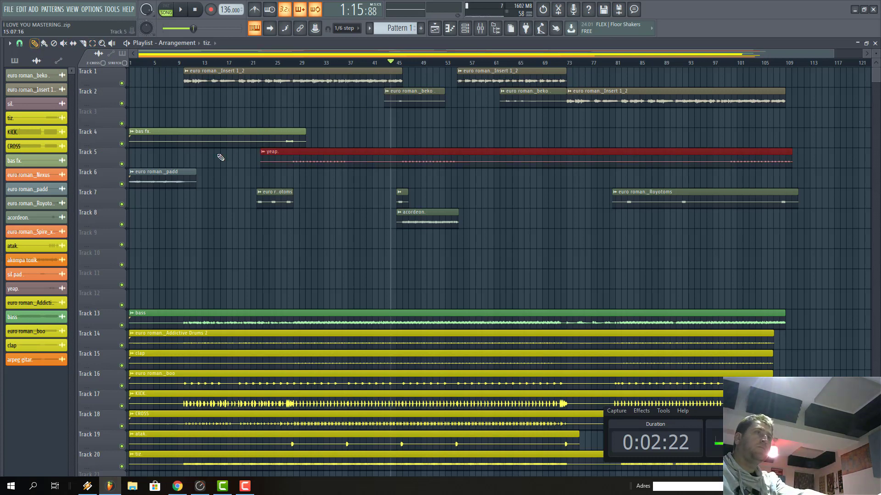
pyautogui.moveTo(187, 134); pyautogui.dragTo(149, 298)
# Move the euro roman._padd clip from track 6 to track 27 below the orange clips and recolor it orange.
pyautogui.scroll(-2, 144, 154)
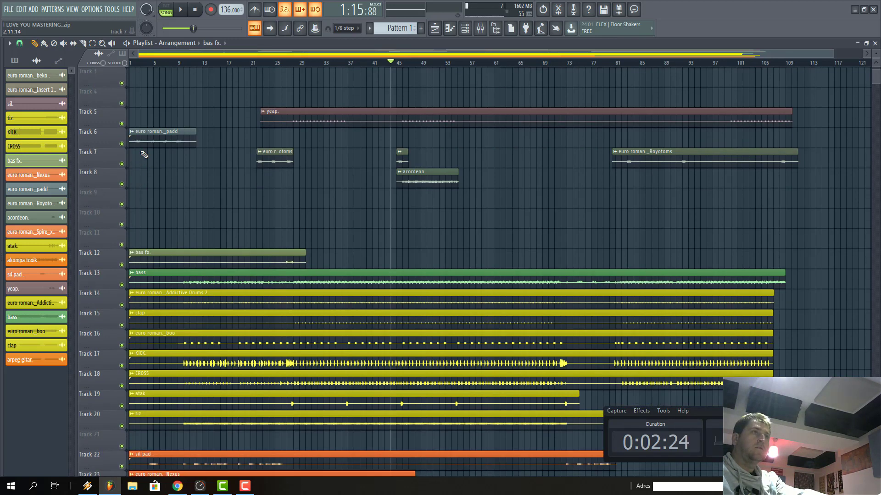
pyautogui.scroll(-2, 144, 155)
pyautogui.moveTo(145, 108); pyautogui.dragTo(103, 291)
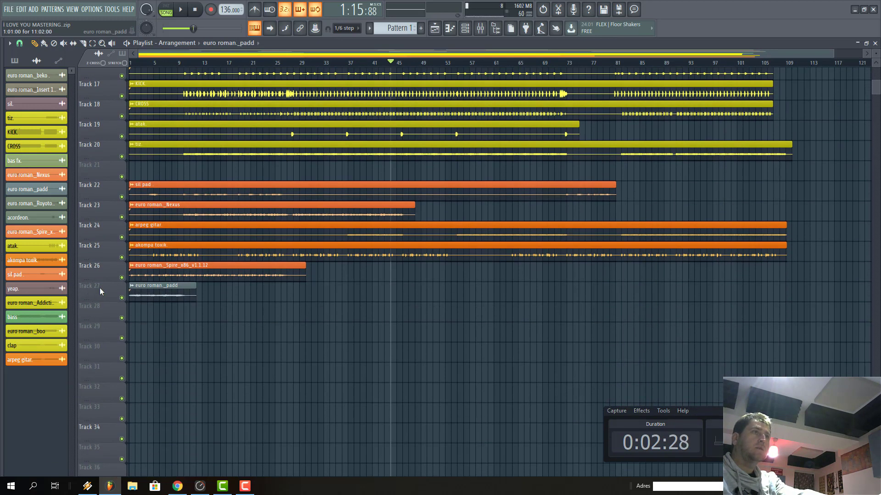
pyautogui.press('F2')
pyautogui.click(152, 281)
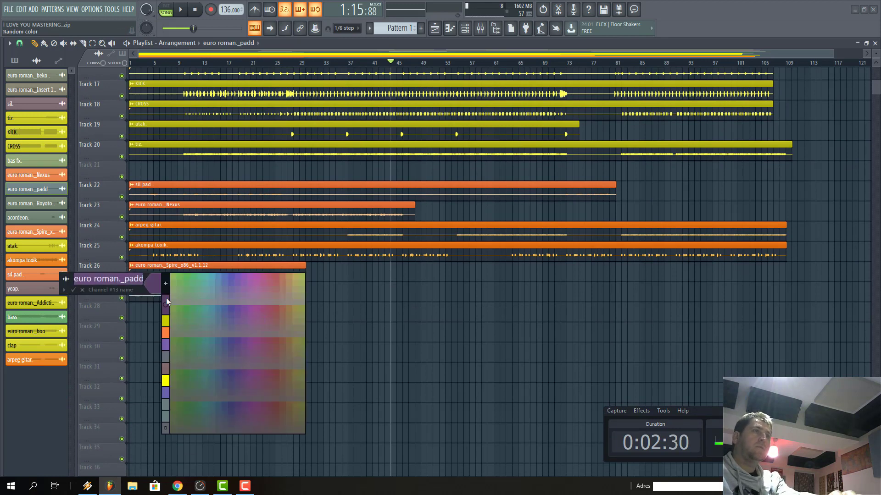
pyautogui.click(166, 333)
pyautogui.scroll(5, 216, 280)
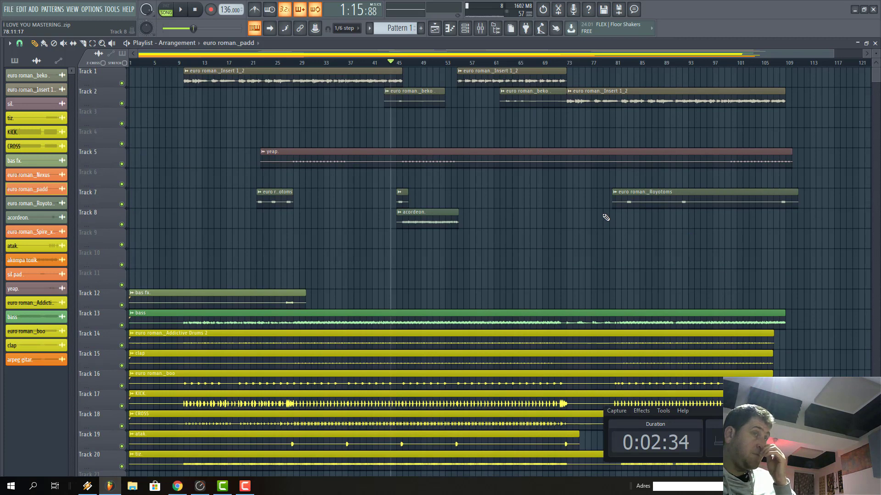
# Look over the regrouped playlist tracks and play the song briefly to check the mixer levels.
pyautogui.scroll(-2, 596, 219)
pyautogui.scroll(-2, 335, 245)
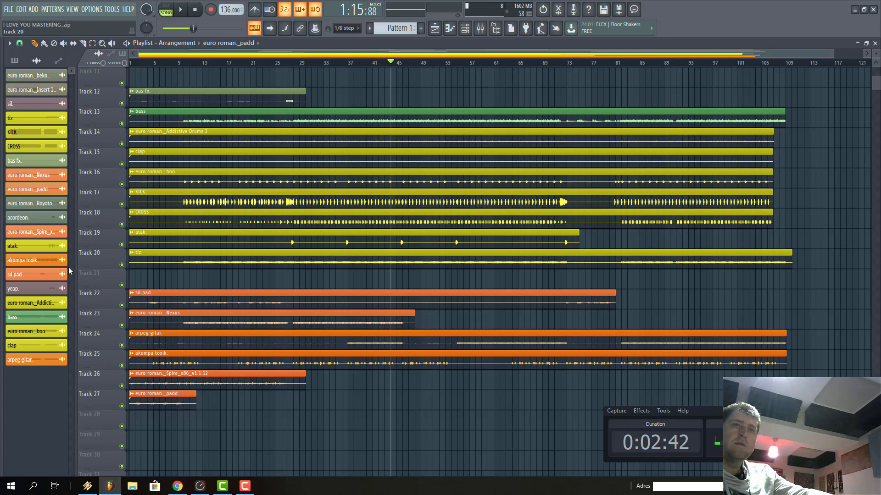
pyautogui.scroll(-4, 874, 69)
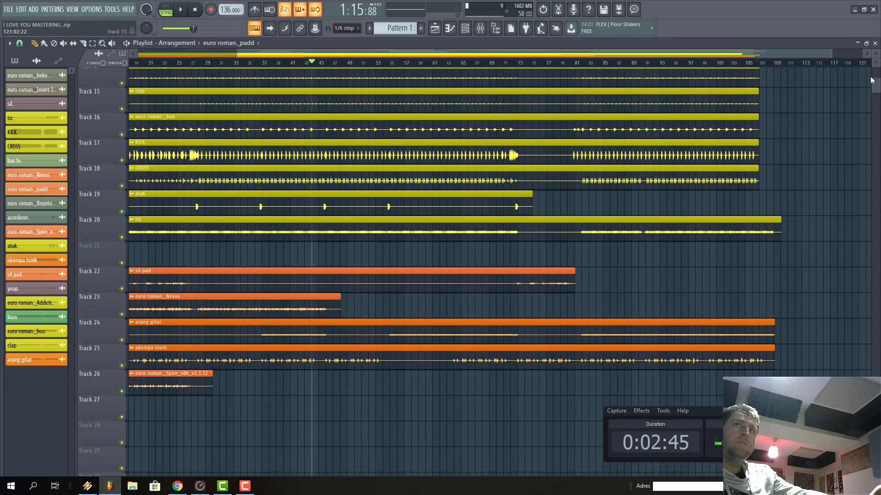
pyautogui.moveTo(27, 189); pyautogui.dragTo(138, 406)
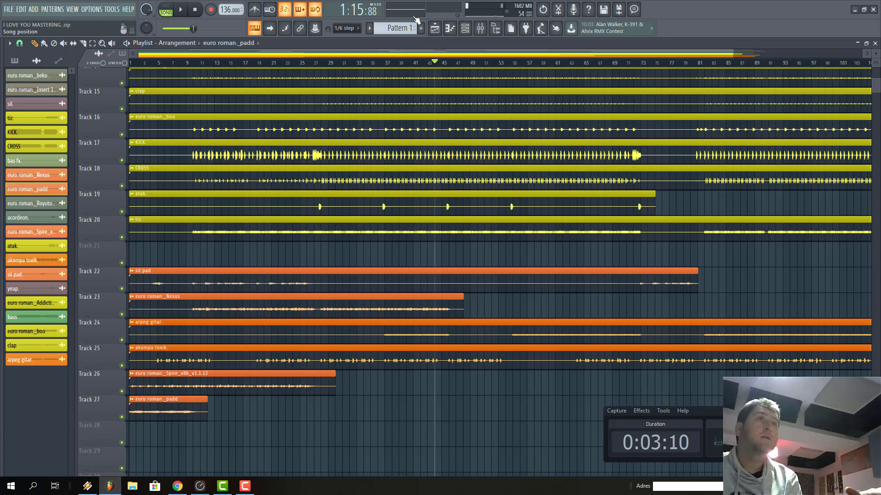
pyautogui.click(481, 28)
pyautogui.press('space')
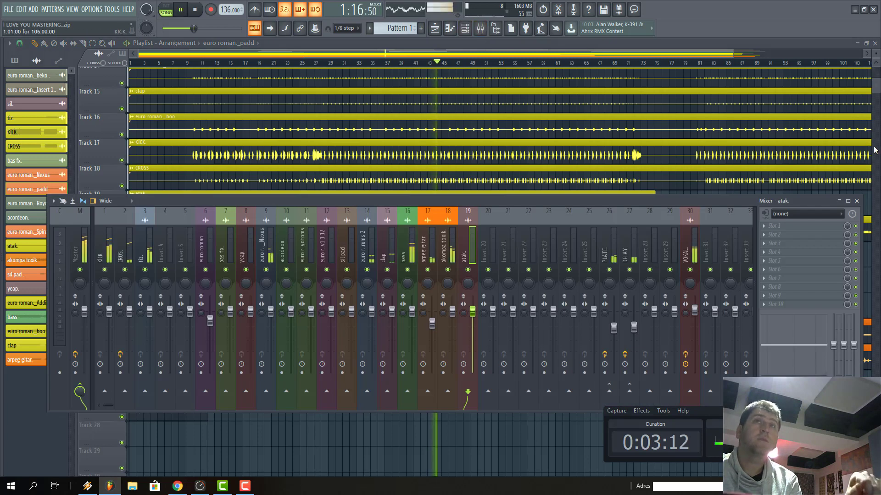
pyautogui.click(856, 200)
pyautogui.scroll(10, 308, 116)
pyautogui.press('space')
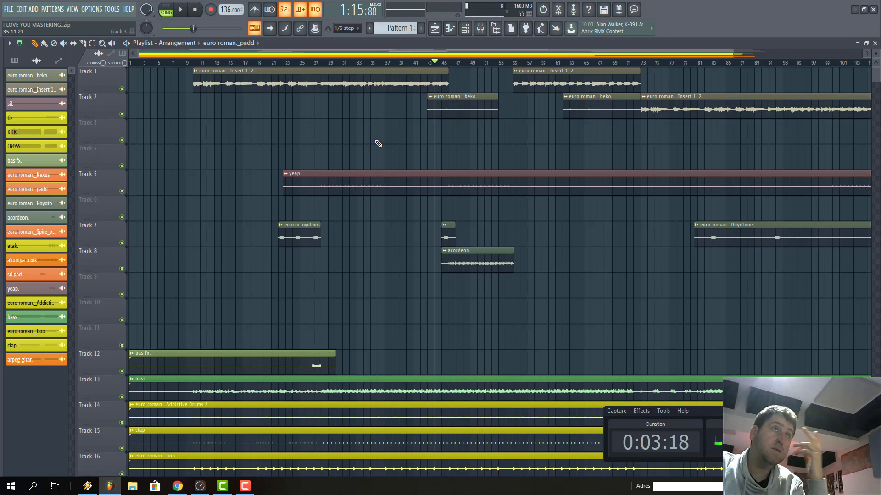
# Play the song with the mixer shown, select the VOKAL channel and inspect its Auto-Tune Artist settings.
pyautogui.click(480, 28)
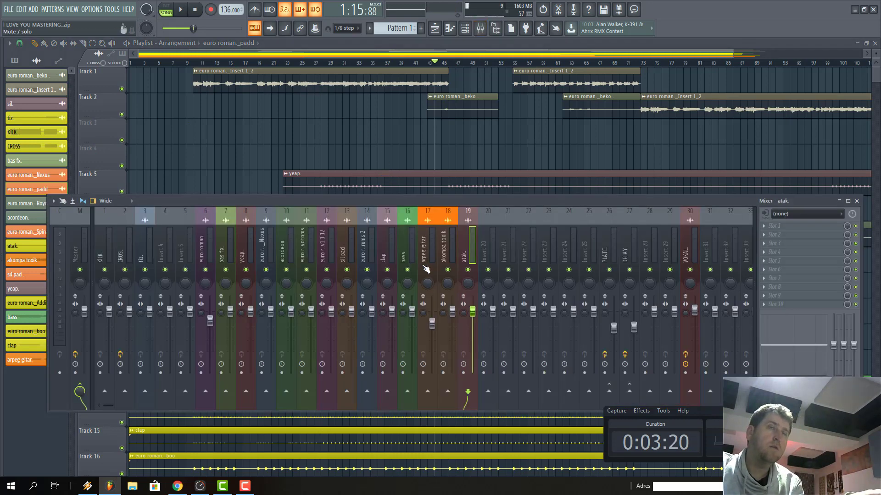
pyautogui.press('space')
pyautogui.click(685, 257)
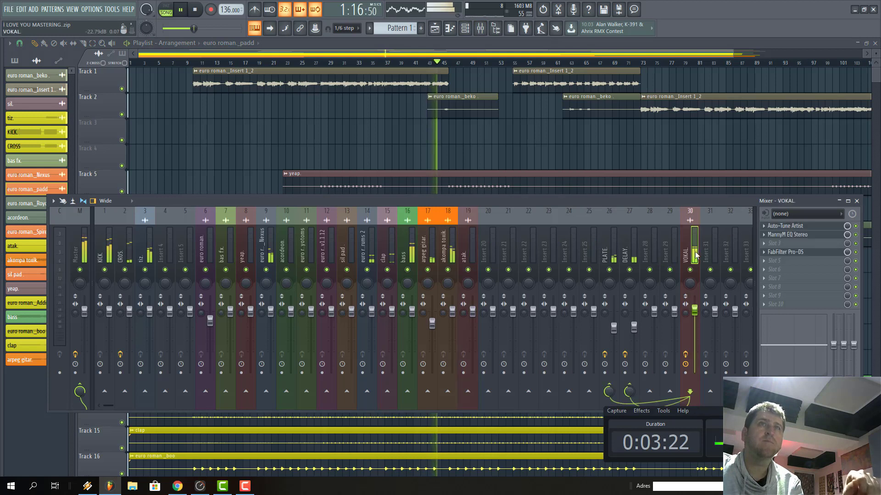
pyautogui.press('space')
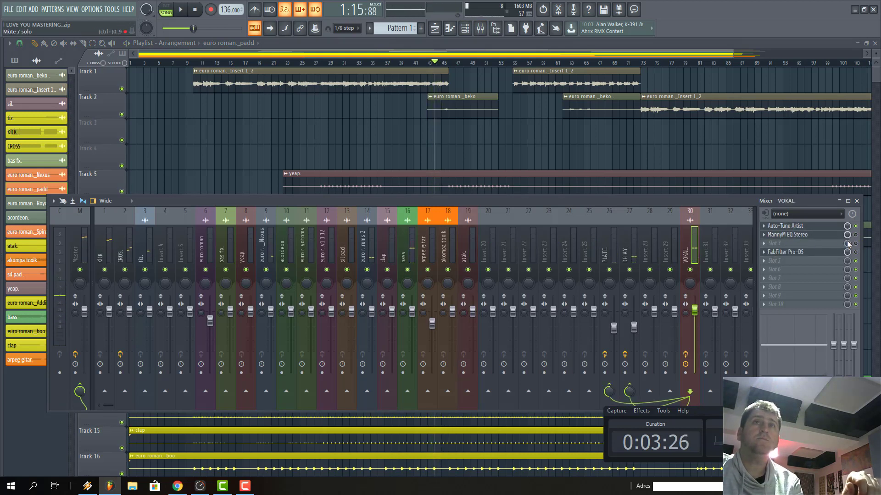
pyautogui.moveTo(627, 201); pyautogui.dragTo(582, 185)
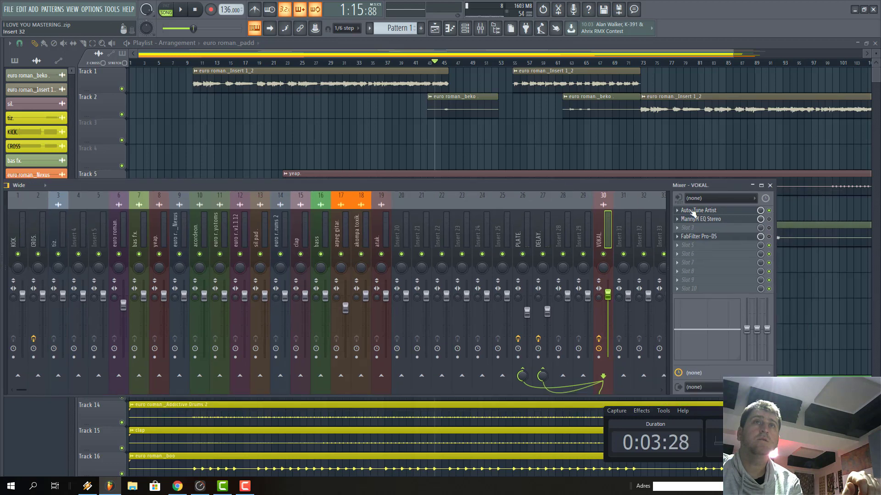
pyautogui.click(711, 210)
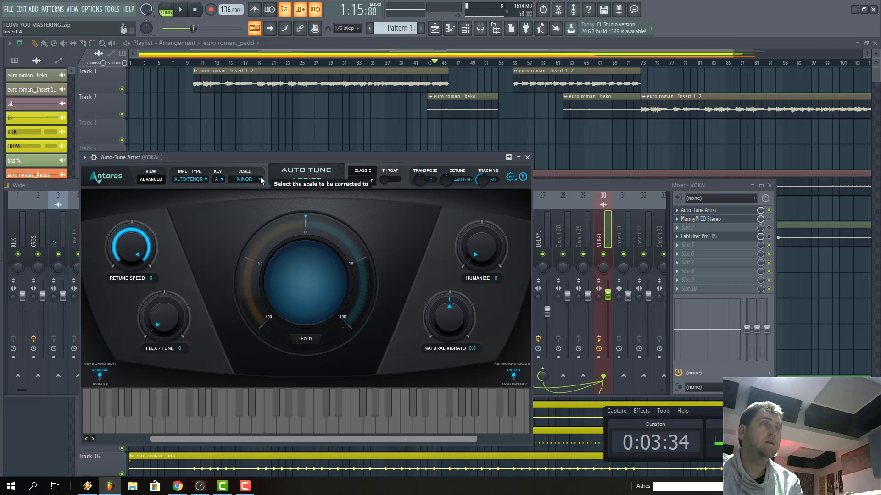
pyautogui.click(138, 245)
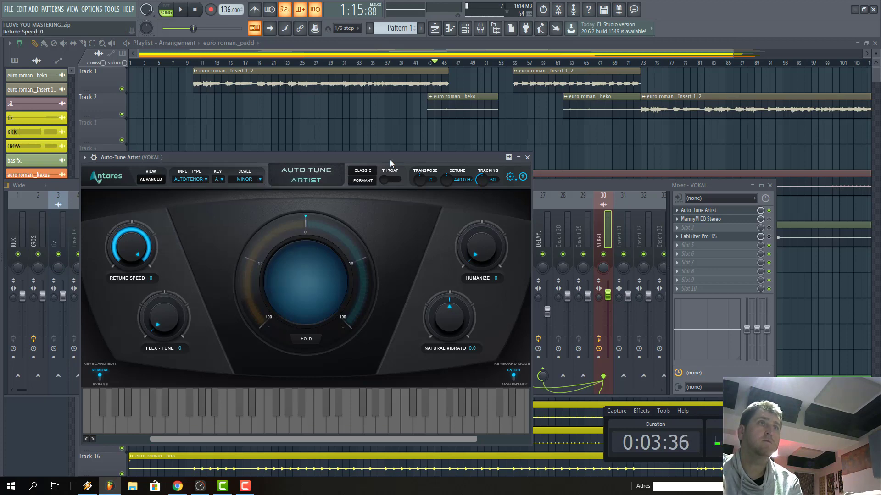
pyautogui.click(527, 157)
# Audition MannyM EQ Stereo on the VOKAL channel during playback and remove it from slot 2.
pyautogui.click(724, 219)
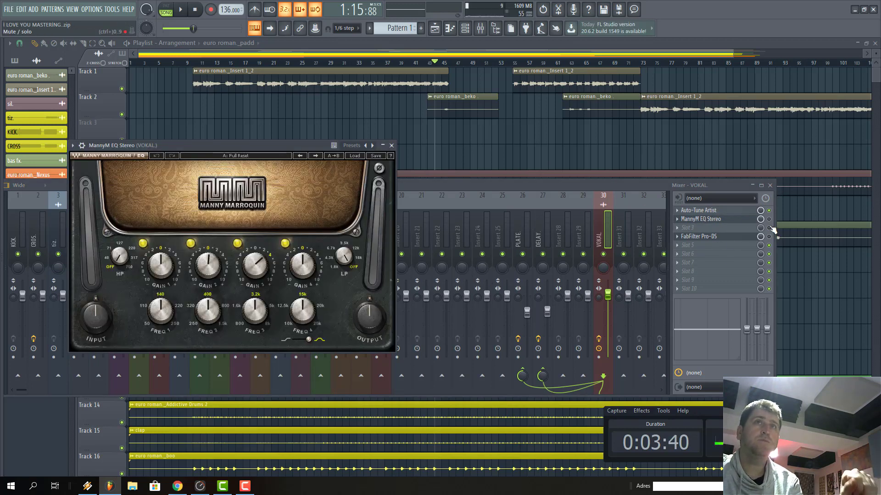
pyautogui.press('space')
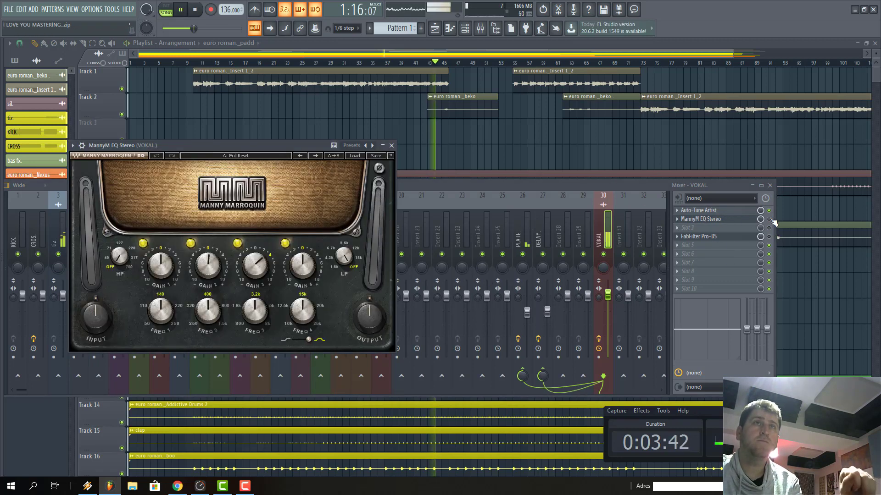
pyautogui.click(773, 220)
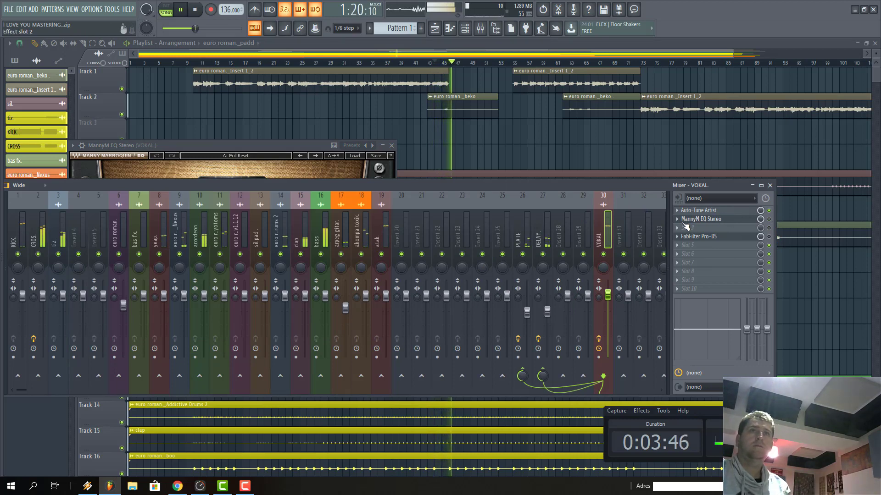
pyautogui.click(684, 221)
pyautogui.click(688, 248)
pyautogui.click(473, 280)
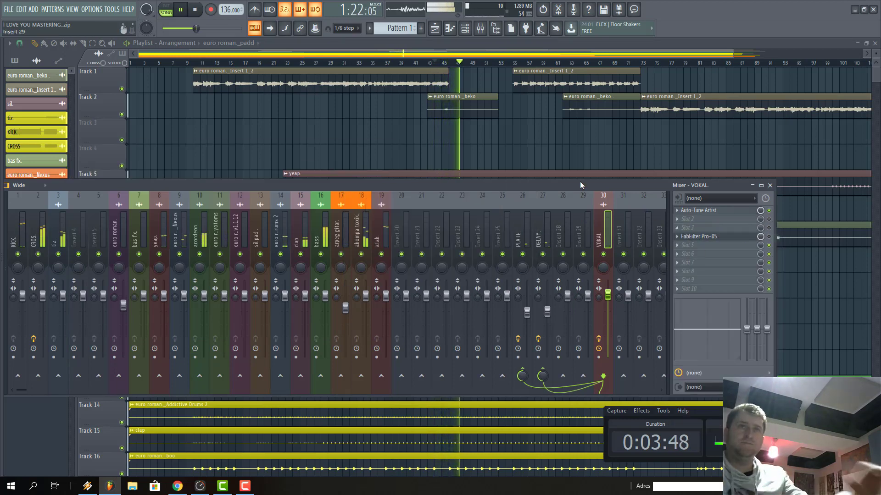
pyautogui.press('space')
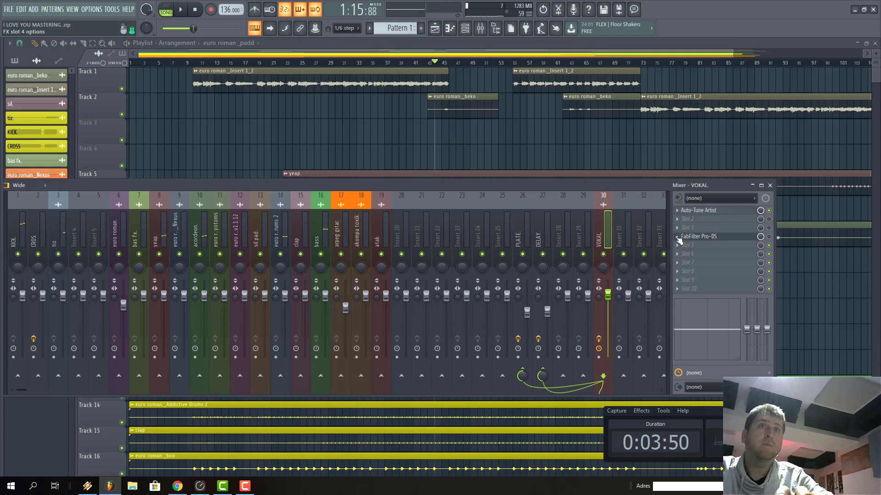
# Remove FabFilter Pro-DS from slot 4 of the VOKAL channel.
pyautogui.click(678, 238)
pyautogui.click(688, 262)
pyautogui.click(476, 281)
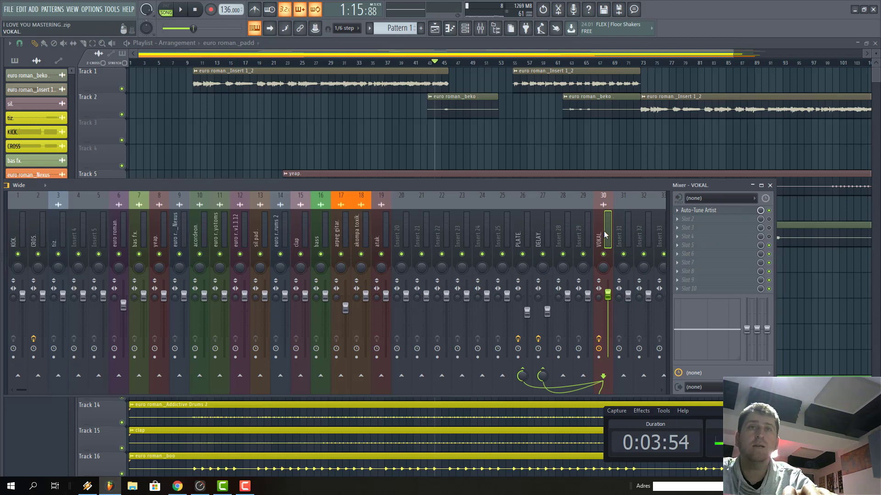
pyautogui.moveTo(459, 188); pyautogui.dragTo(540, 183)
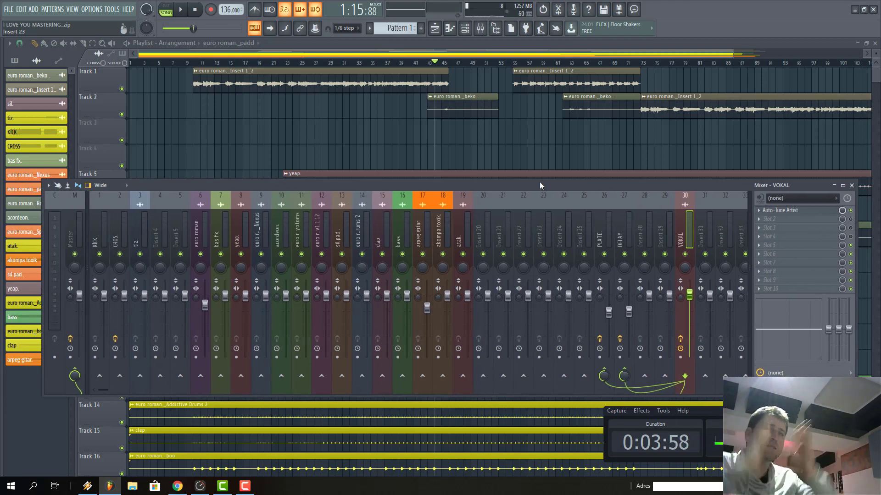
# Check the effects on the KICK and other mixer channels, including ValhallaDelay on DELAY and ValhallaPlate on PLATE.
pyautogui.click(104, 232)
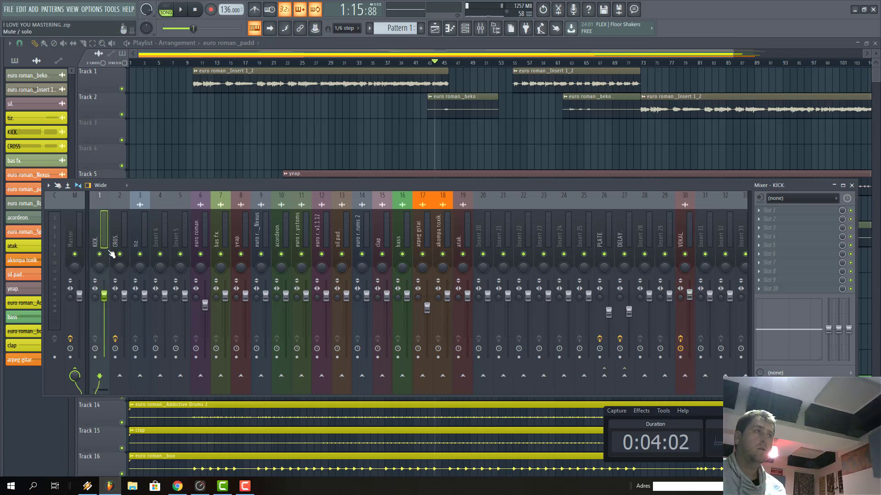
pyautogui.moveTo(93, 226); pyautogui.dragTo(604, 229)
pyautogui.moveTo(541, 215); pyautogui.dragTo(627, 245)
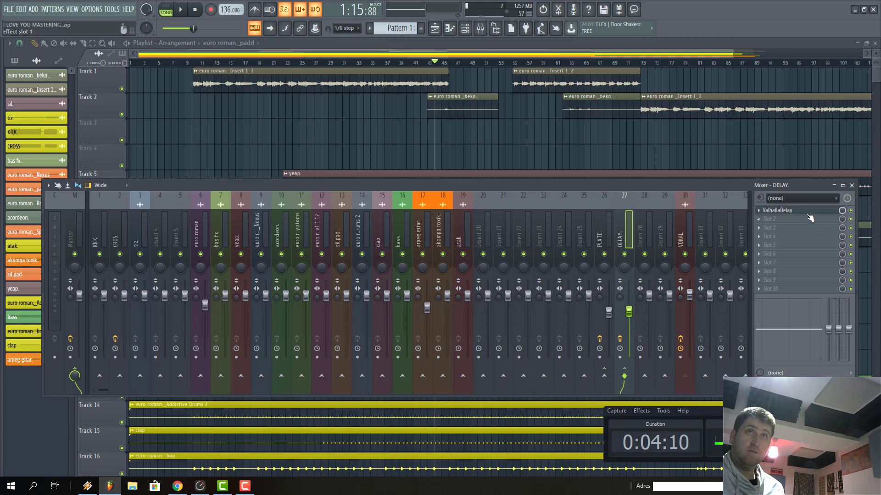
pyautogui.click(780, 210)
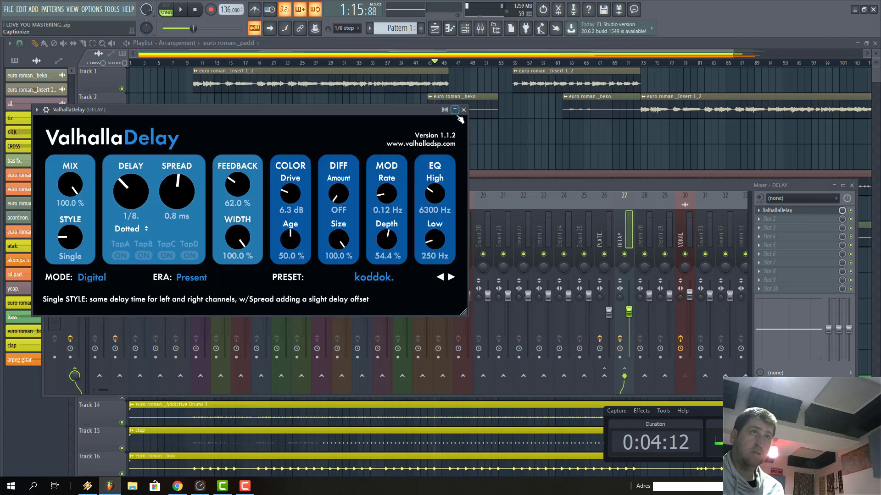
pyautogui.click(464, 110)
pyautogui.click(604, 229)
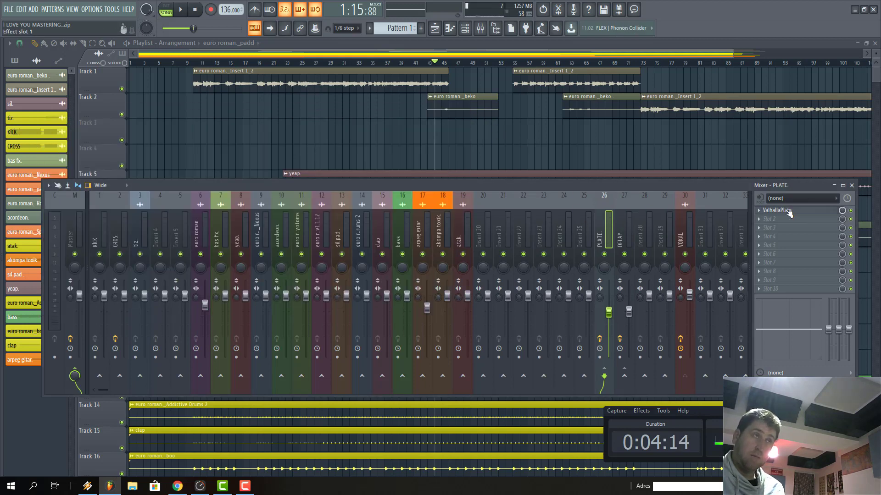
pyautogui.click(775, 211)
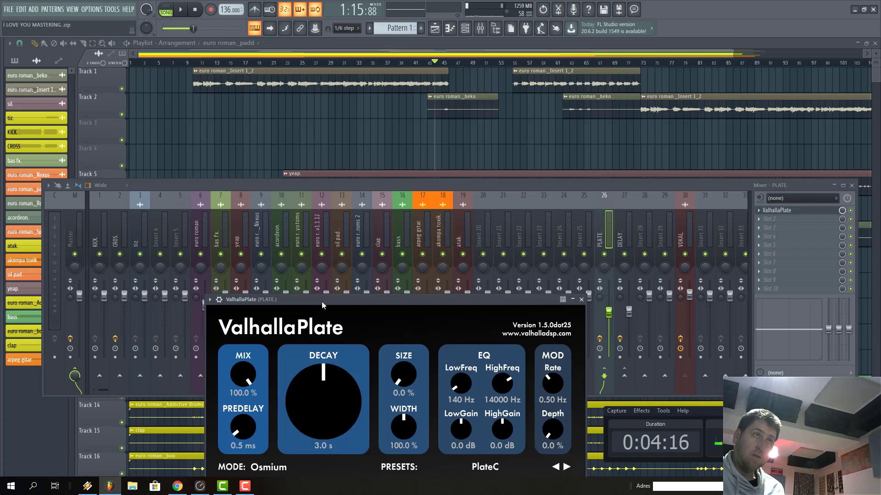
pyautogui.moveTo(321, 302); pyautogui.dragTo(333, 196)
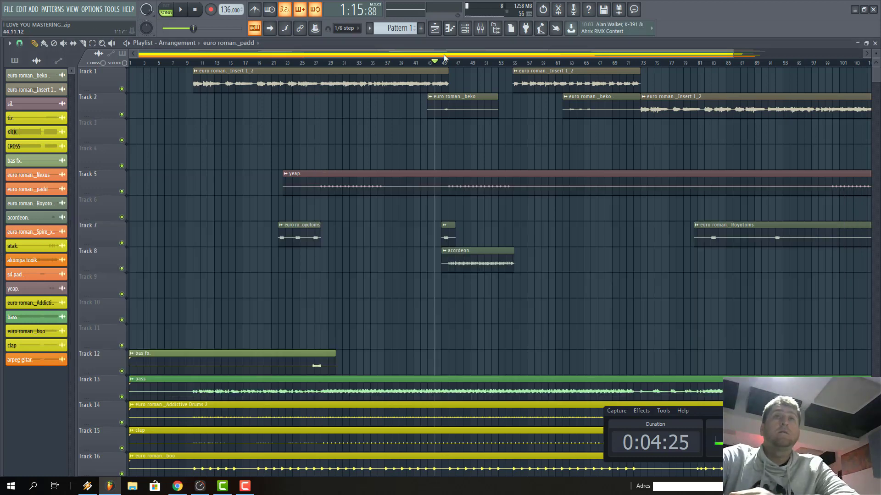
# Cut away the yeap clip's start on track 5 before about bar 27.5, and shorten the first beko clip on track 2 to about bar 47.
pyautogui.click(781, 105)
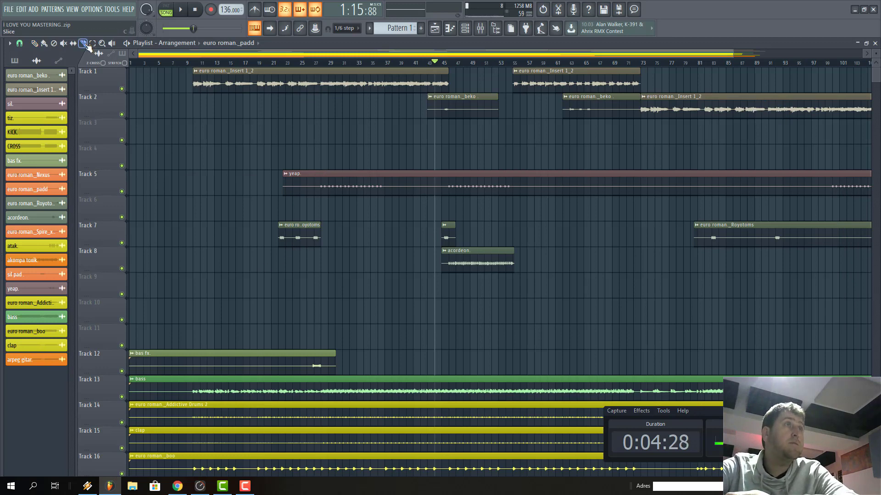
pyautogui.moveTo(734, 54); pyautogui.dragTo(433, 54)
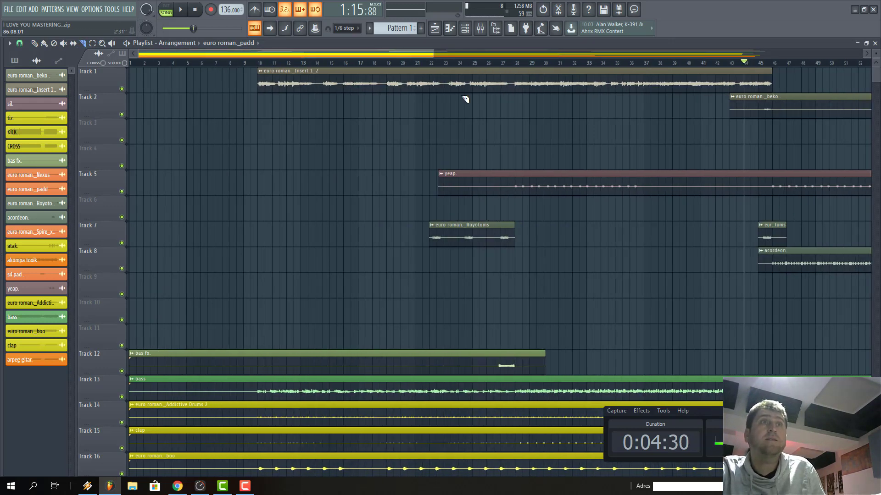
pyautogui.moveTo(509, 175); pyautogui.dragTo(510, 198)
pyautogui.click(34, 44)
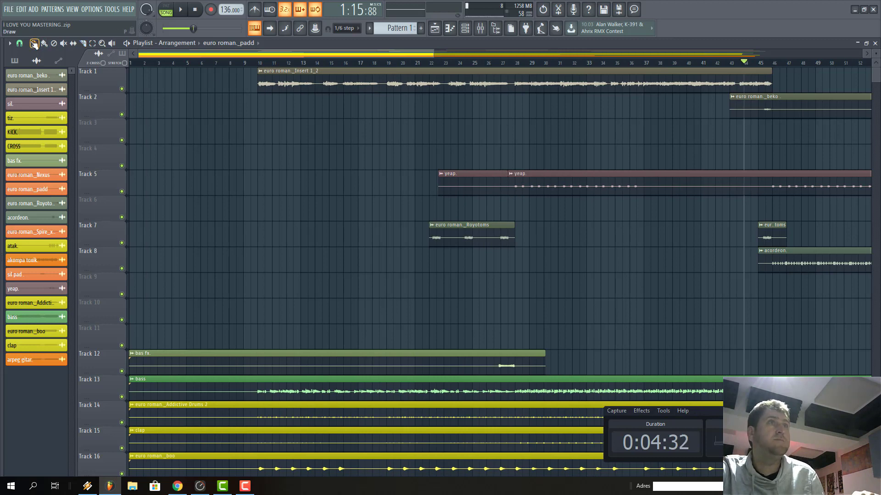
pyautogui.rightClick(449, 179)
pyautogui.moveTo(434, 55); pyautogui.dragTo(598, 54)
pyautogui.moveTo(607, 104); pyautogui.dragTo(555, 116)
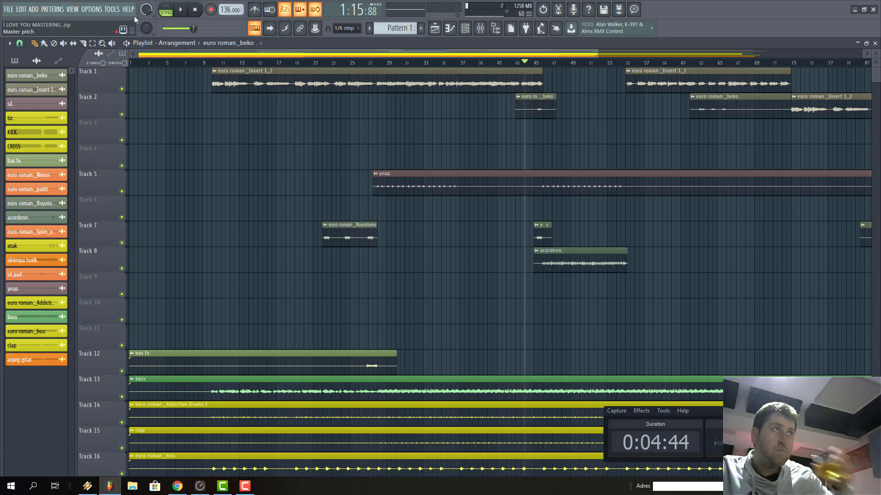
# Play the song, enable Ozone 9 in slot 4 of the mixer's Master channel and open its settings.
pyautogui.press('space')
pyautogui.click(481, 28)
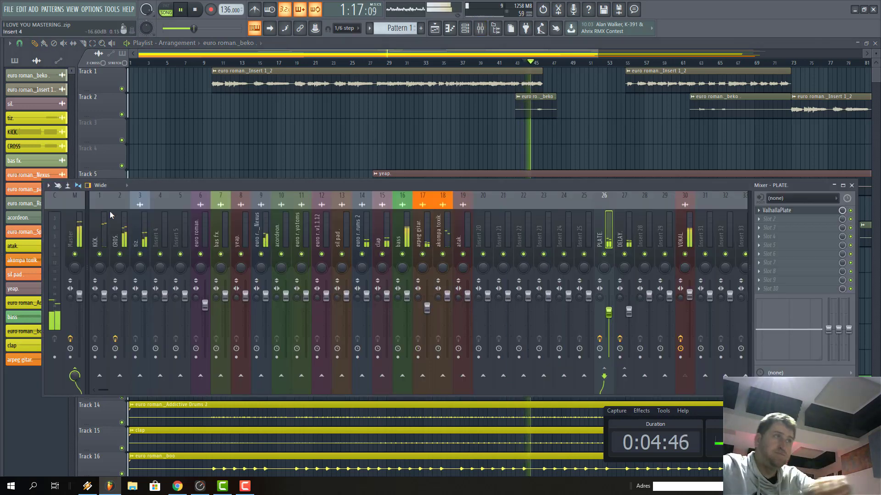
pyautogui.click(80, 232)
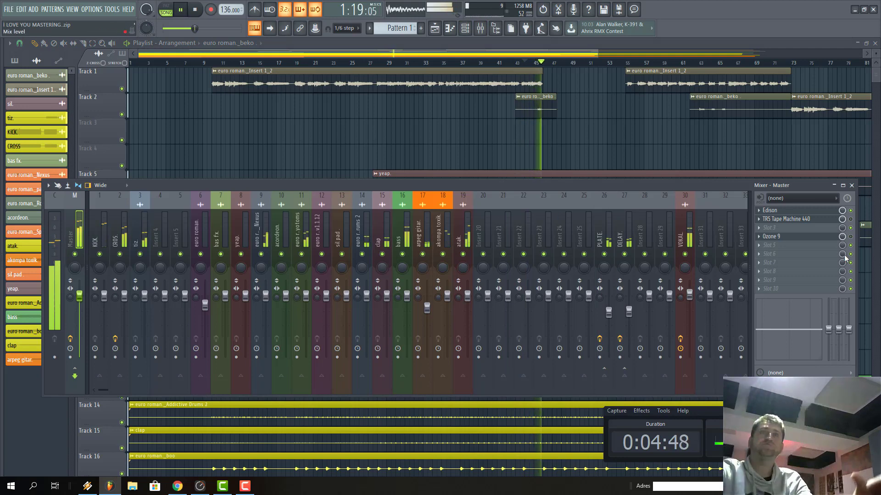
pyautogui.click(851, 237)
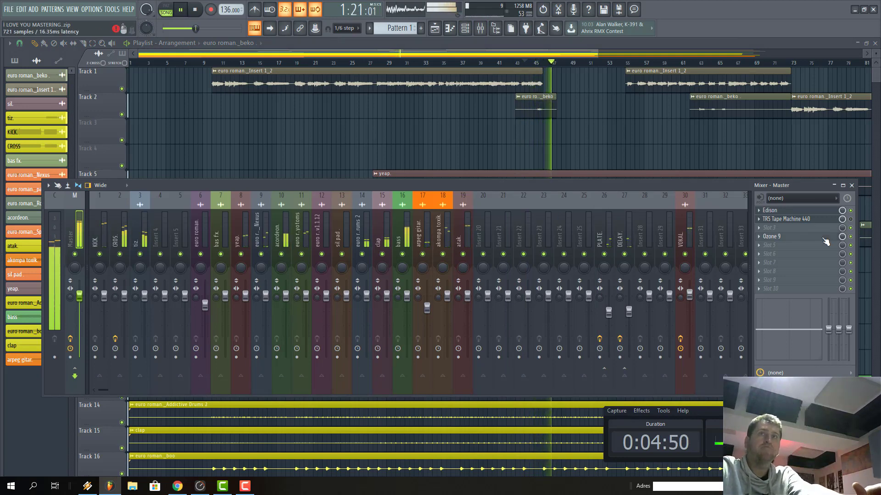
pyautogui.click(769, 236)
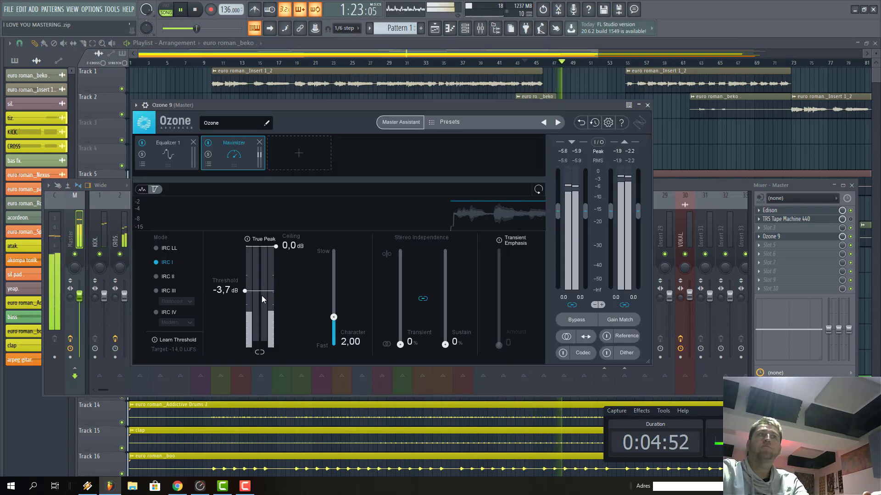
# Set the Ozone 9 Maximizer threshold to -5.6 dB and its ceiling to -0.2 dB, then stop playback.
pyautogui.moveTo(244, 294); pyautogui.dragTo(245, 306)
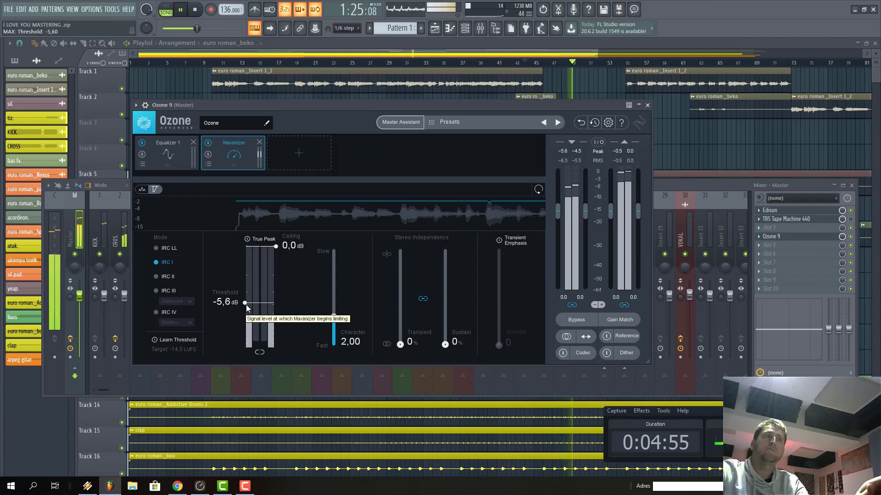
pyautogui.moveTo(275, 246); pyautogui.dragTo(276, 251)
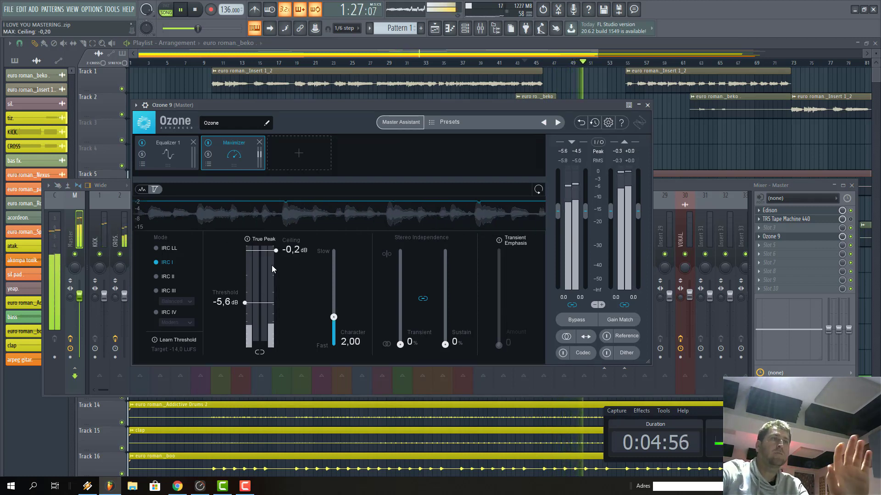
pyautogui.click(193, 10)
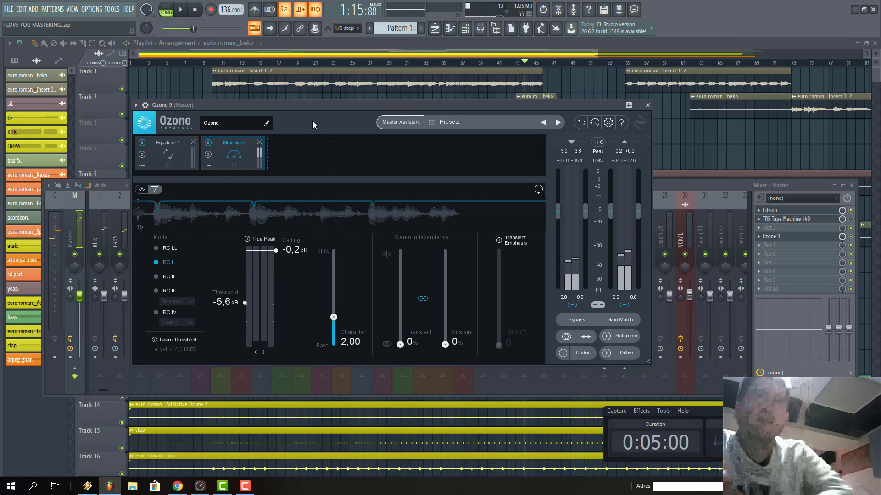
# Hide the mixer and plugin windows and open the recent project euro roman.zip.
pyautogui.click(480, 29)
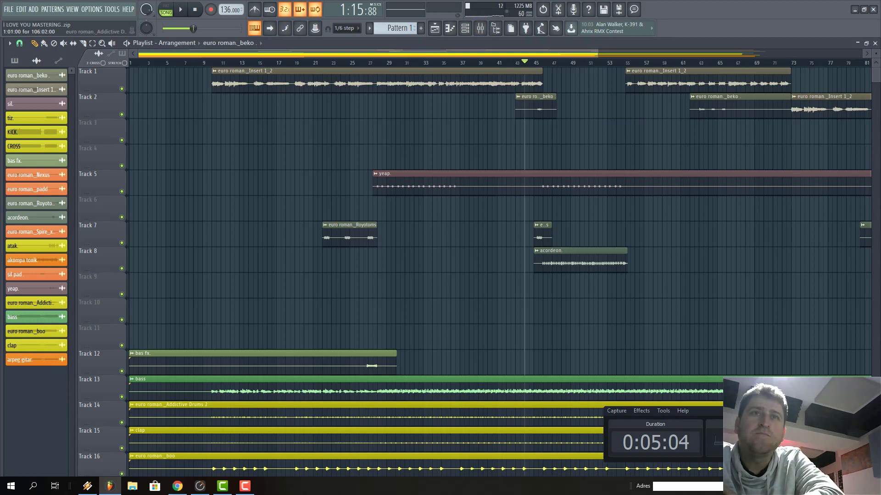
pyautogui.click(11, 9)
pyautogui.moveTo(21, 91)
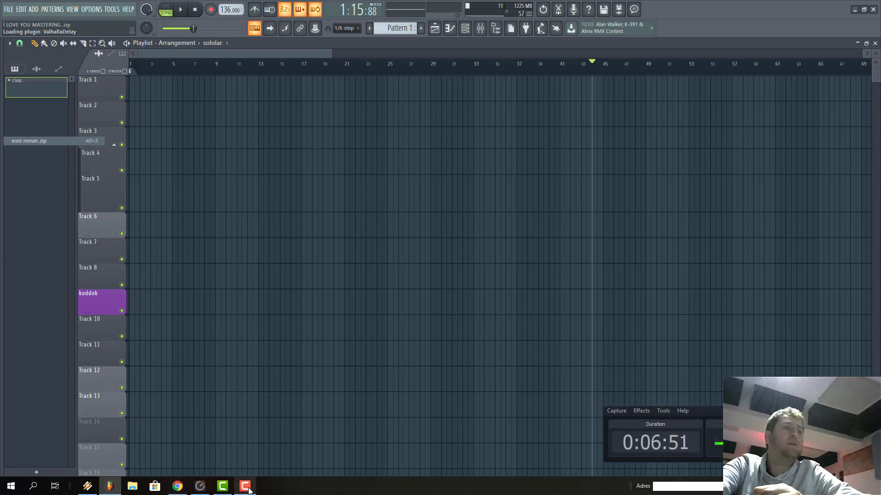
pyautogui.moveTo(178, 491)
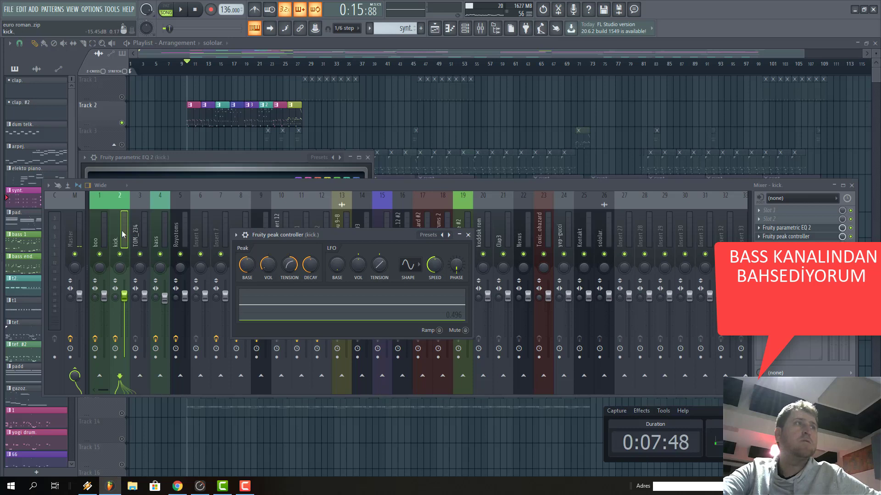
# Open Fruity parametric EQ 2 on the bass mixer channel and play the song briefly to watch the low band move.
pyautogui.click(606, 239)
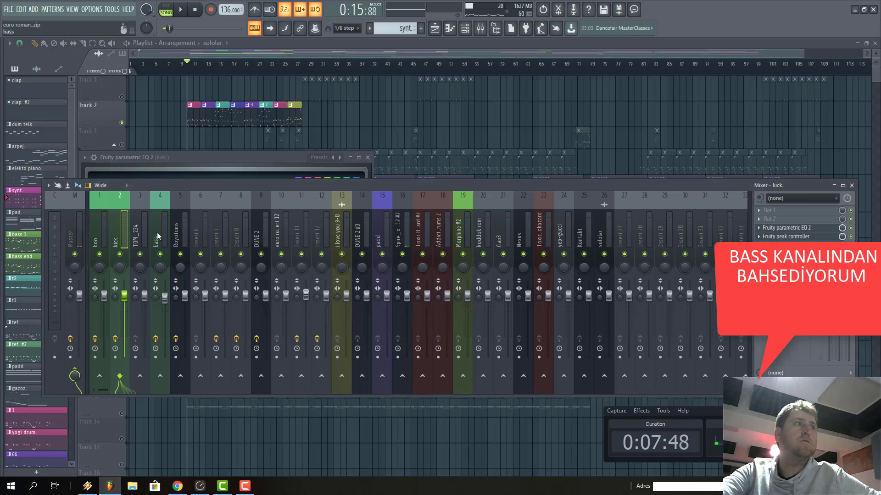
pyautogui.click(796, 212)
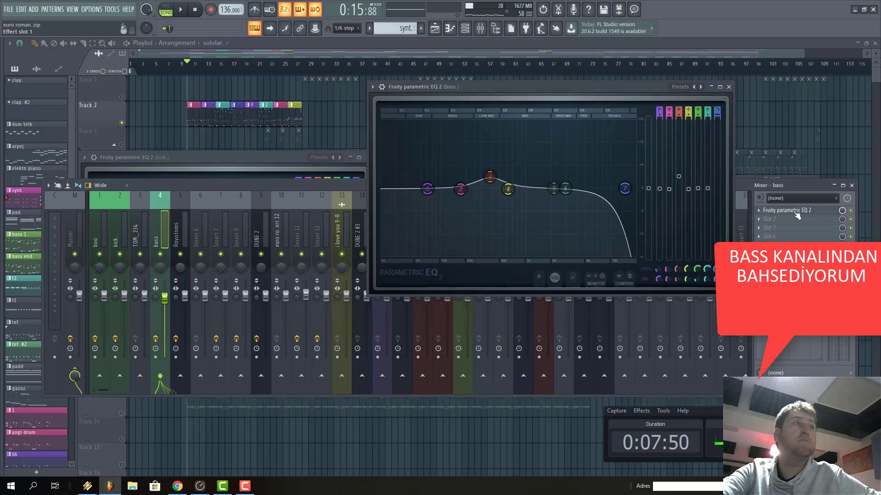
pyautogui.press('space')
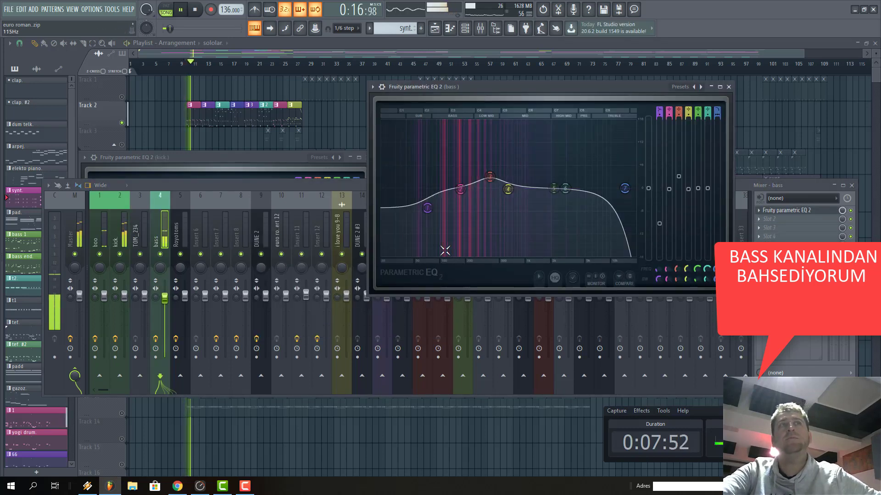
pyautogui.press('space')
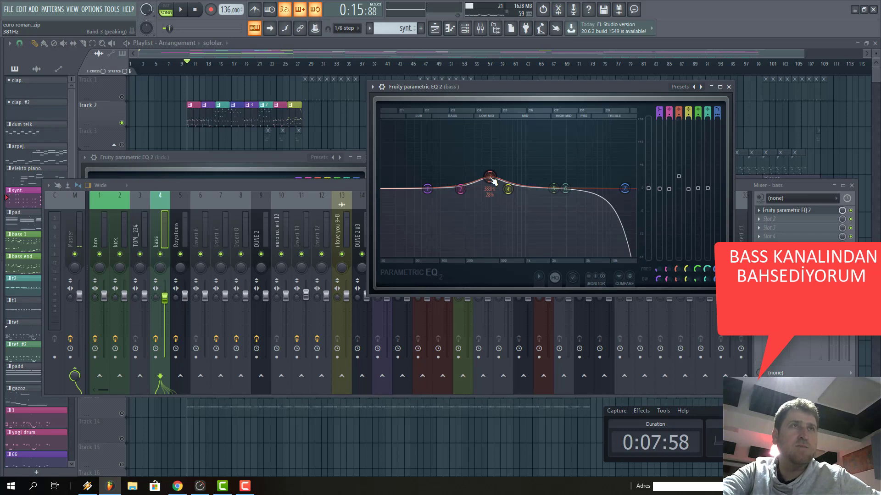
# Check the Fruity parametric EQ 2 curve on the kick mixer channel, then return to the mixer.
pyautogui.click(115, 236)
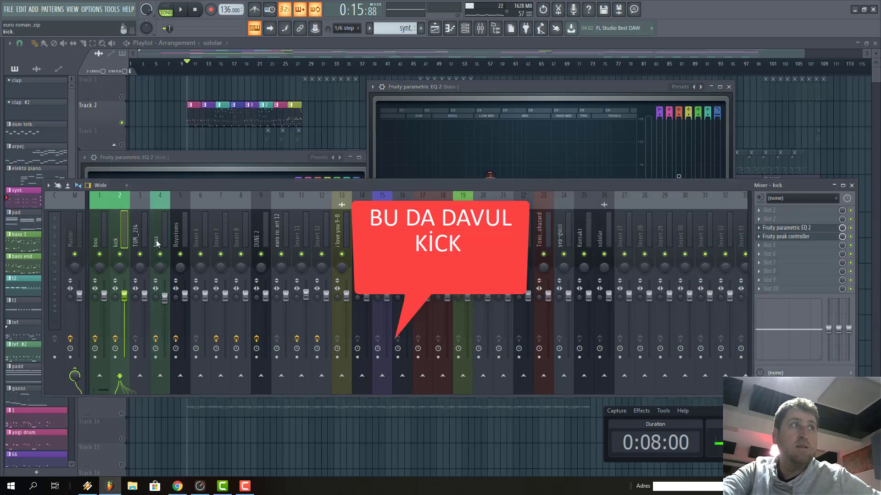
pyautogui.click(785, 227)
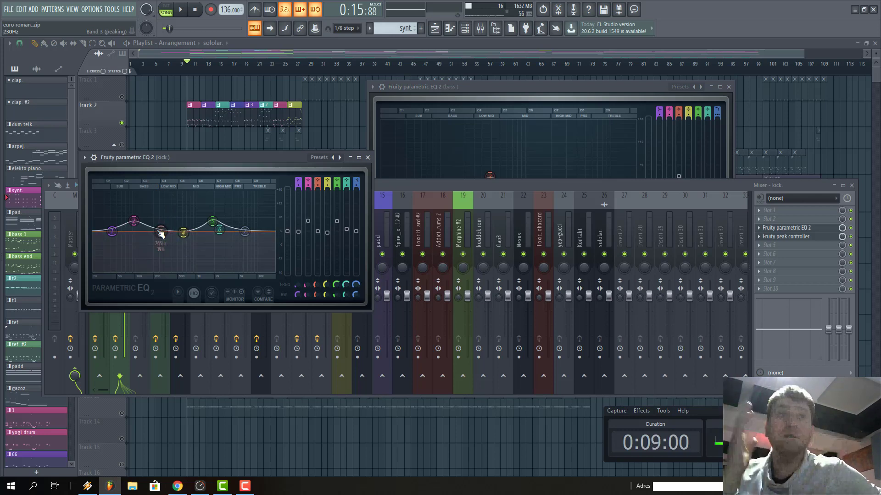
pyautogui.click(447, 182)
# Play the song several times while watching band 1 of the bass channel's Fruity parametric EQ 2, then stop playback.
pyautogui.press('space')
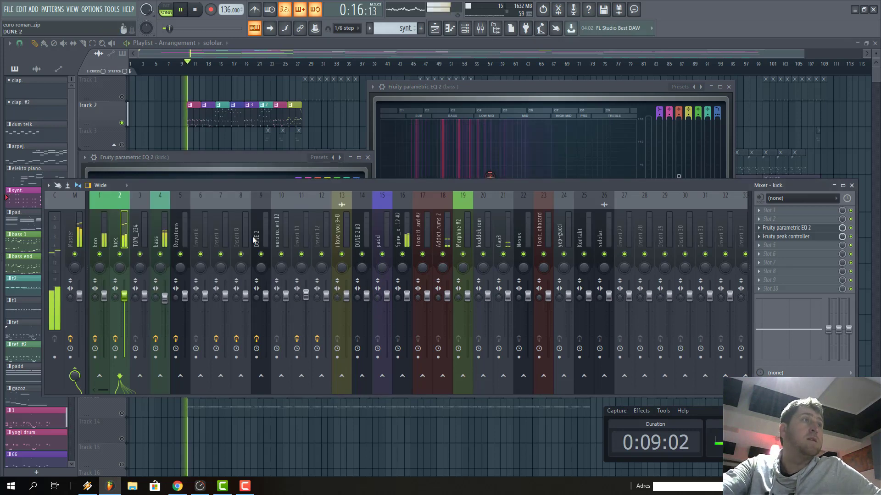
pyautogui.click(795, 212)
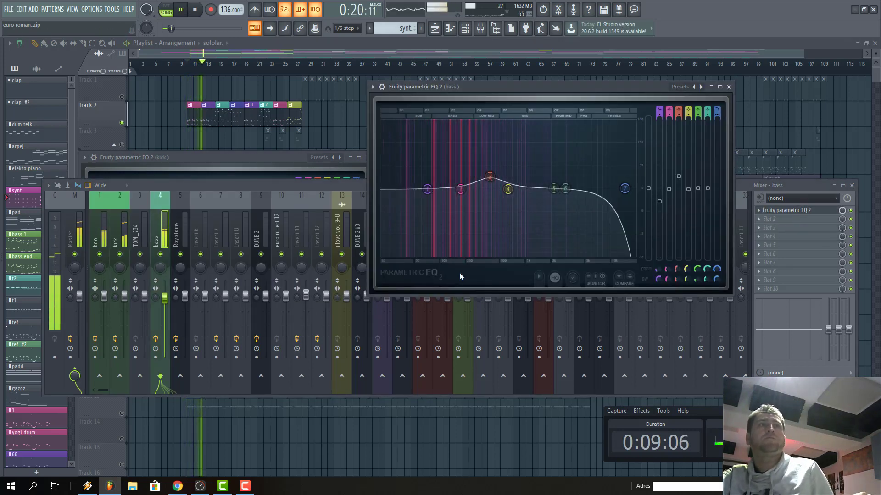
pyautogui.press('space')
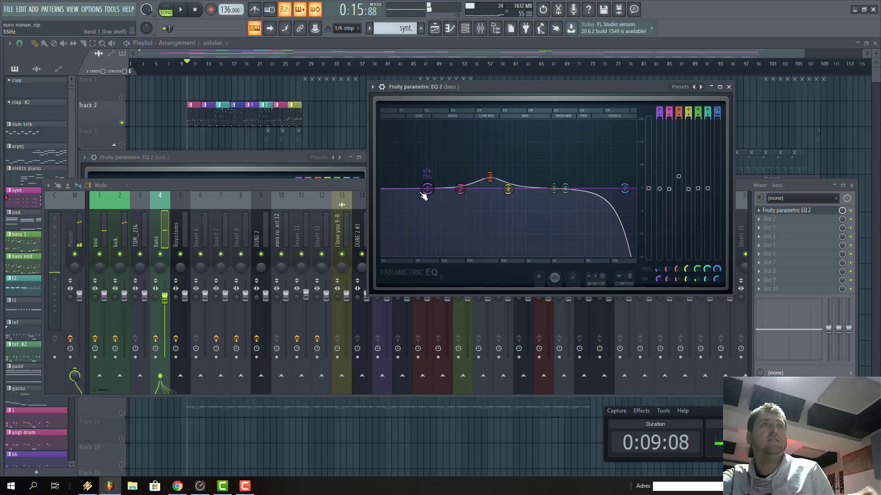
pyautogui.press('space')
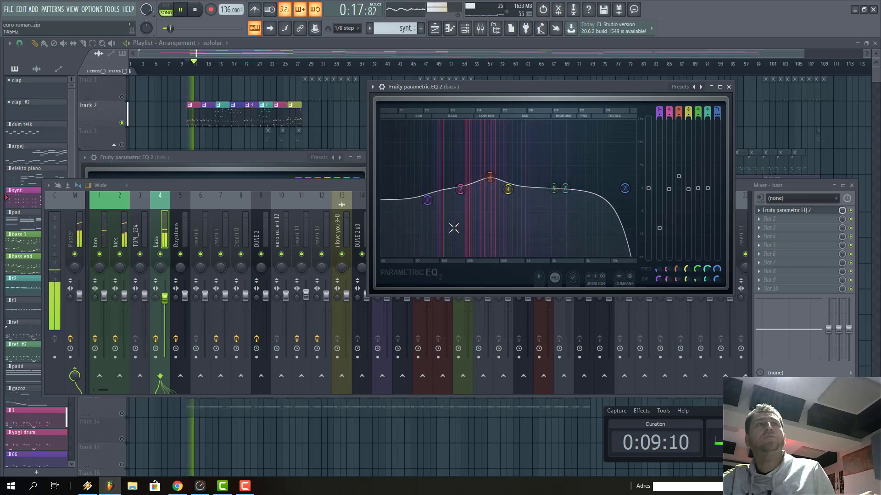
pyautogui.press('space')
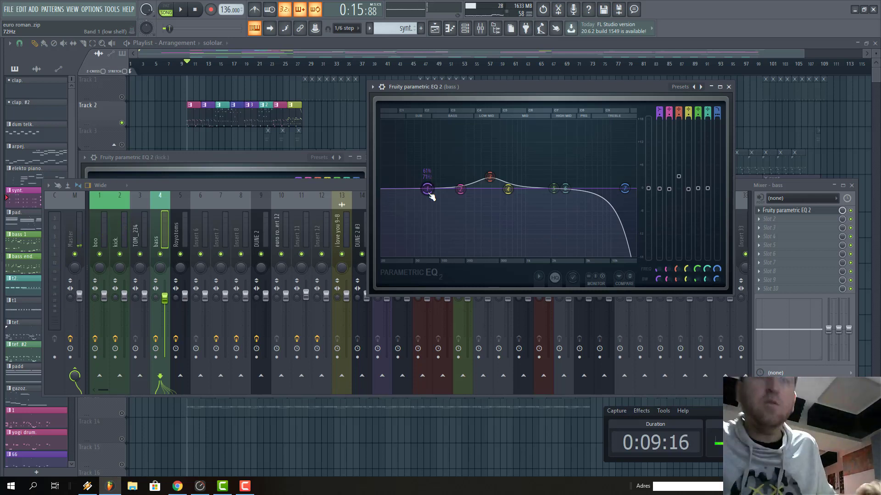
pyautogui.press('space')
pyautogui.moveTo(431, 195); pyautogui.dragTo(427, 255)
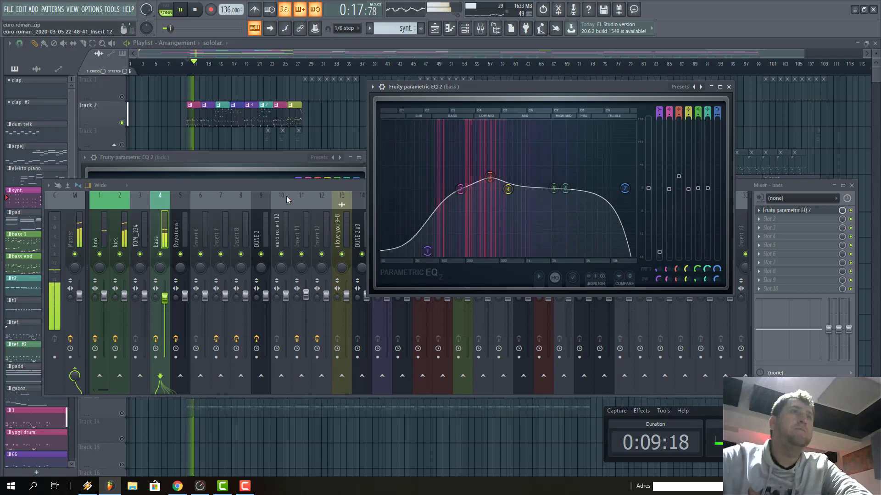
pyautogui.click(195, 10)
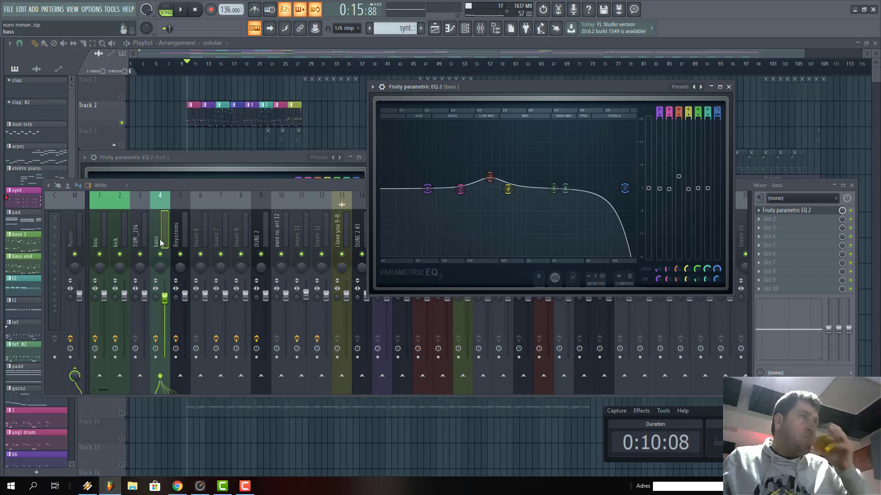
# Examine the Fruity peak controller settings on the kick mixer channel, then return to the mixer.
pyautogui.click(116, 241)
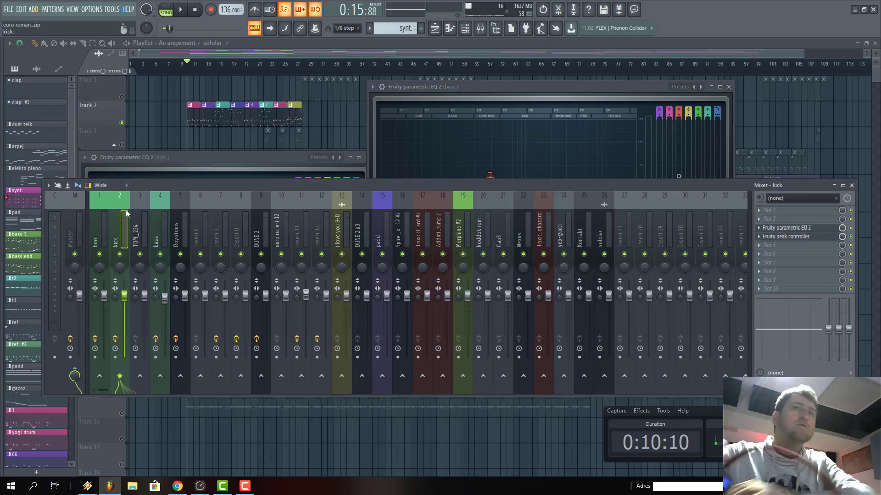
pyautogui.click(805, 237)
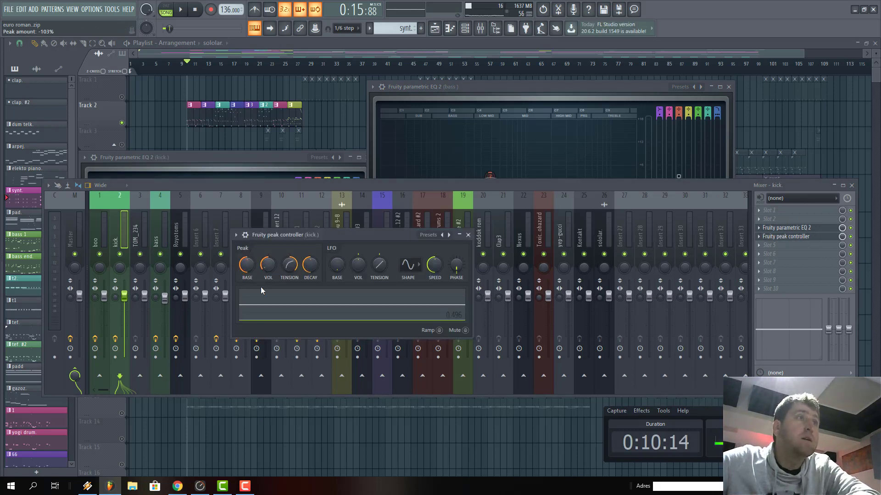
pyautogui.click(147, 234)
# View the controller link options of the band 1 level in the bass channel's Fruity parametric EQ 2, then dismiss them.
pyautogui.click(158, 241)
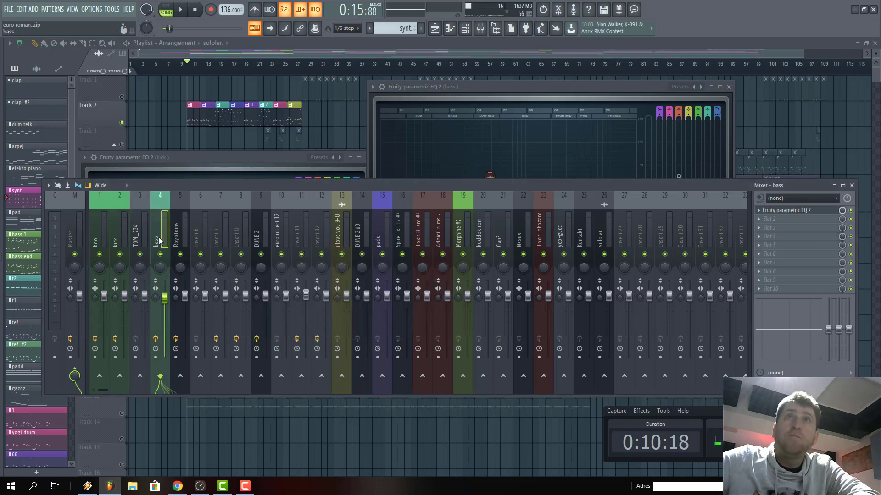
pyautogui.click(770, 211)
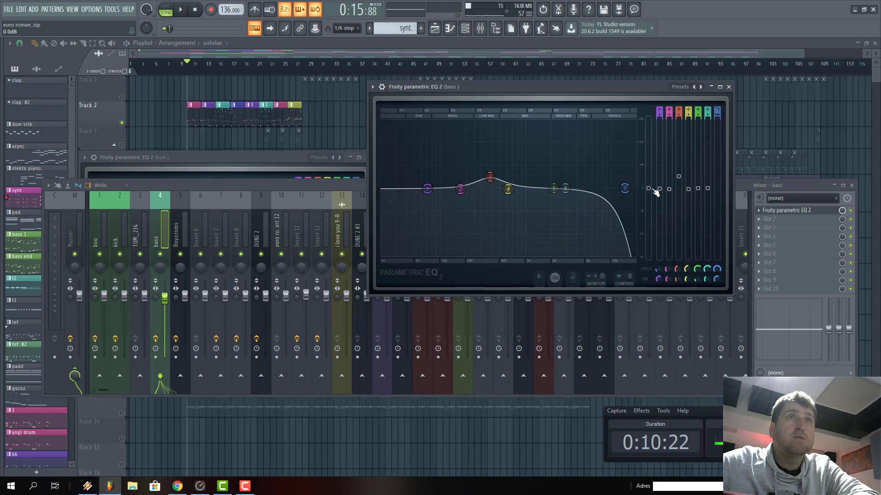
pyautogui.rightClick(663, 192)
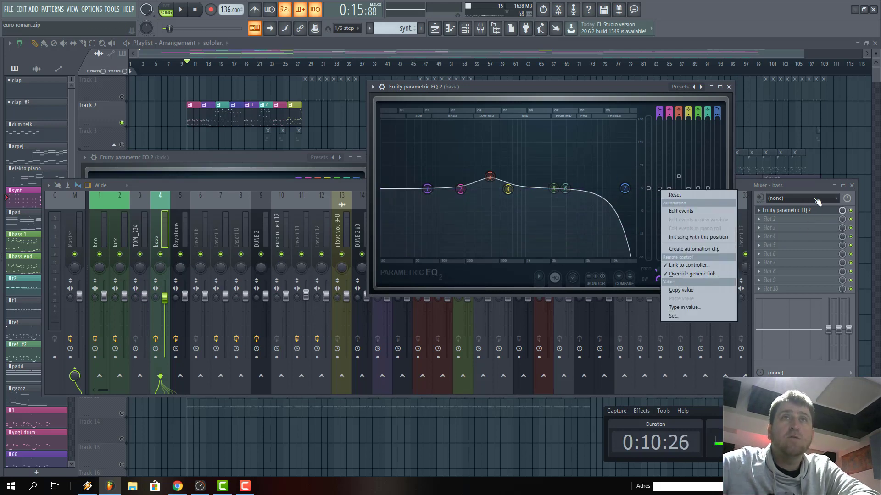
pyautogui.click(788, 187)
# Stop playback and reopen the I LOVE YOU MASTERING.zip project, saving the changes to the current project.
pyautogui.click(579, 53)
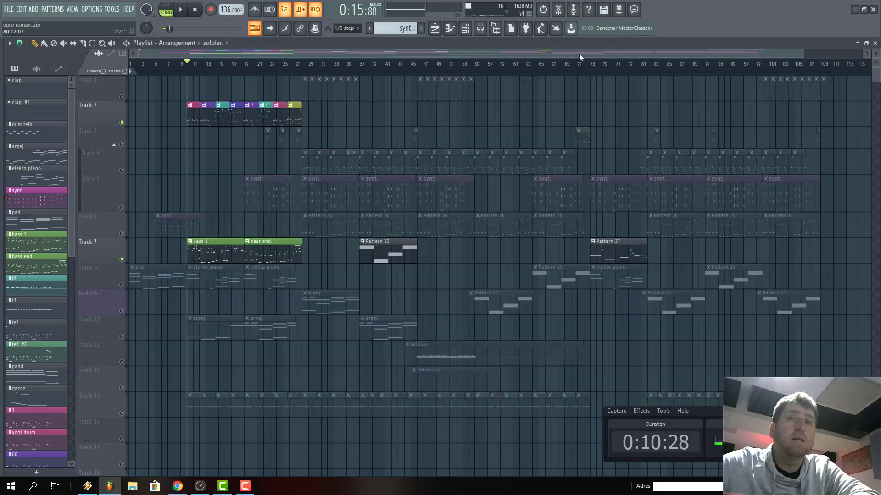
pyautogui.click(9, 11)
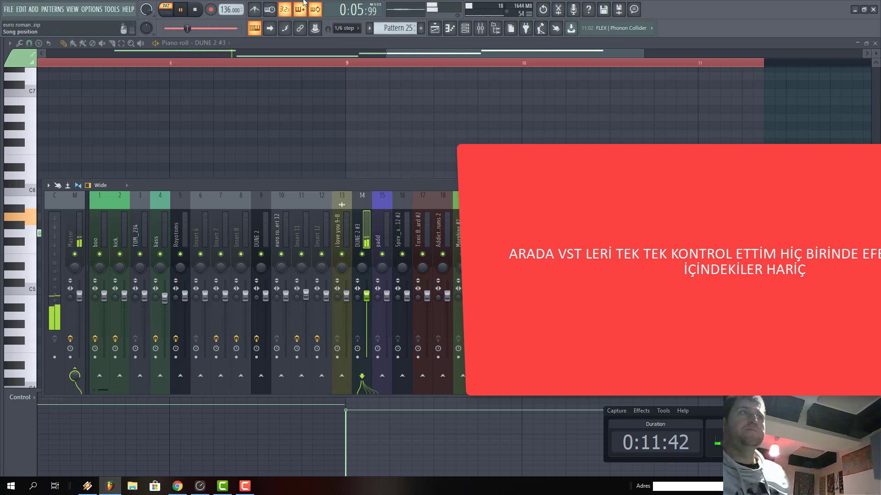
pyautogui.click(195, 10)
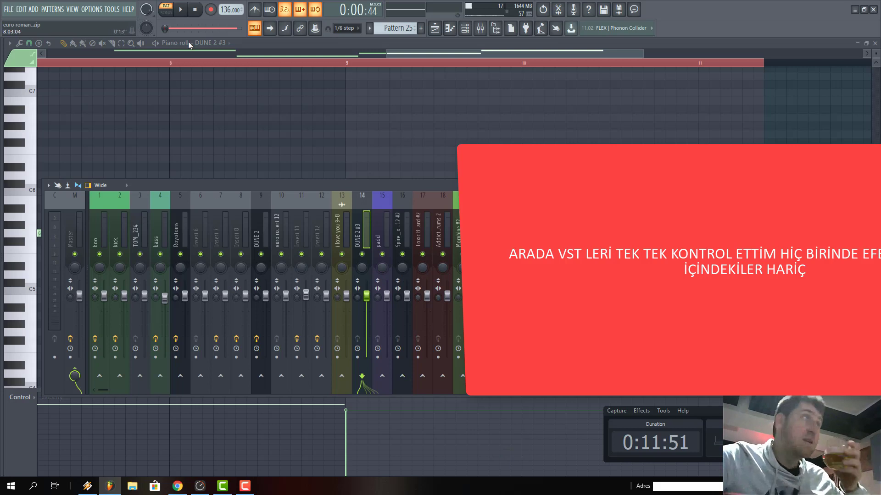
pyautogui.click(8, 9)
pyautogui.click(52, 114)
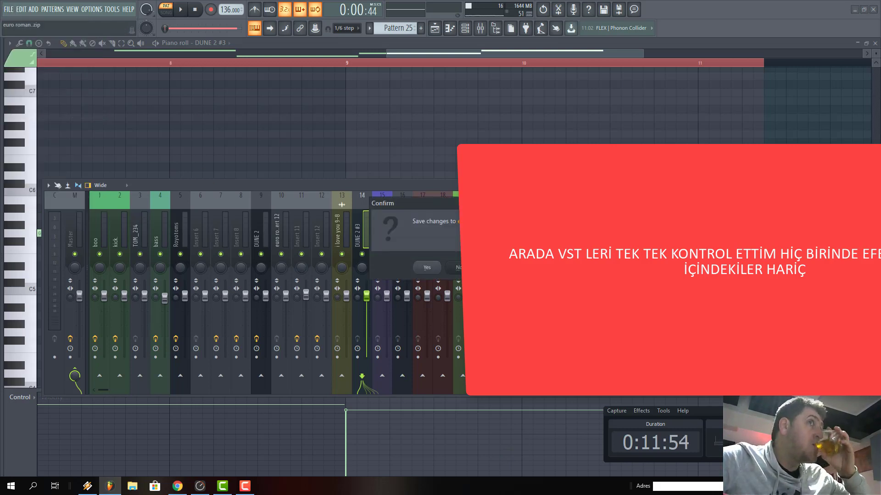
pyautogui.press('Return')
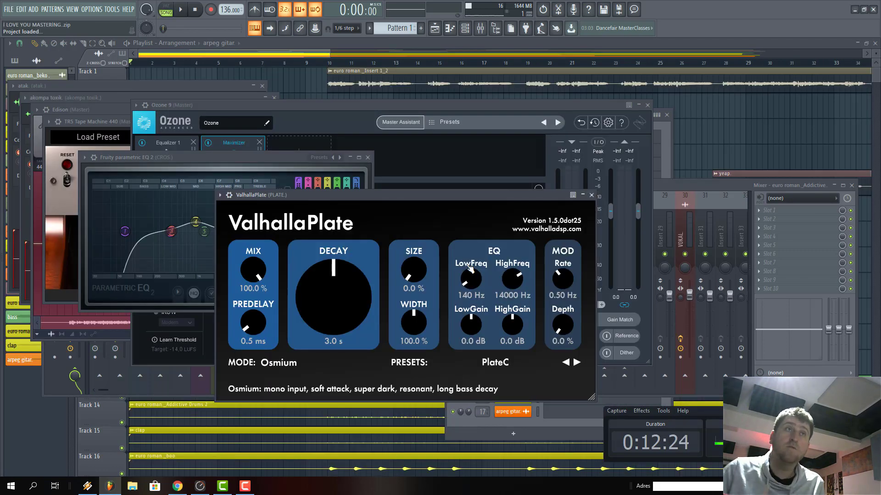
# Close all open windows over the playlist, zoom it out to show about bars 1 to 77, and reduce the track height.
pyautogui.press('F12')
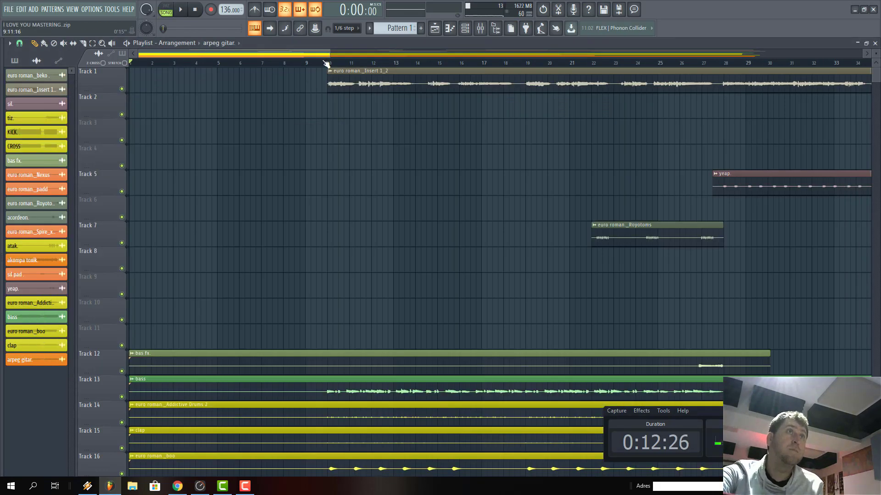
pyautogui.moveTo(327, 54); pyautogui.dragTo(578, 82)
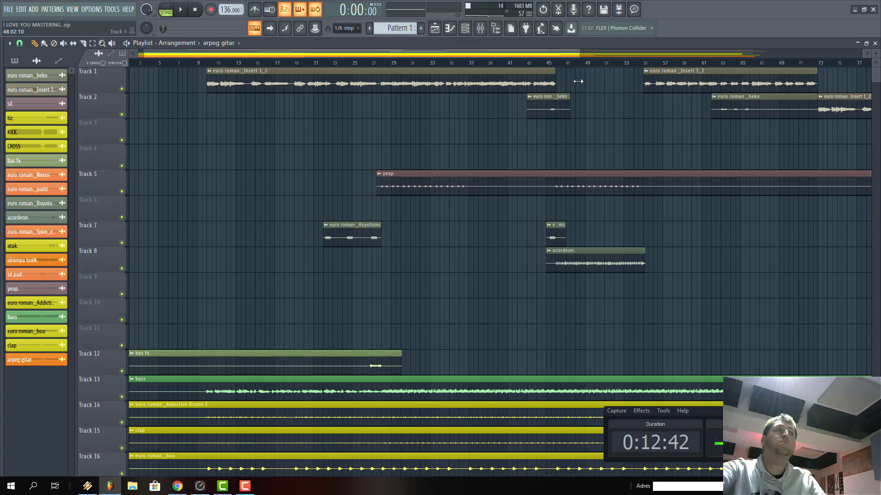
pyautogui.moveTo(146, 55); pyautogui.dragTo(137, 55)
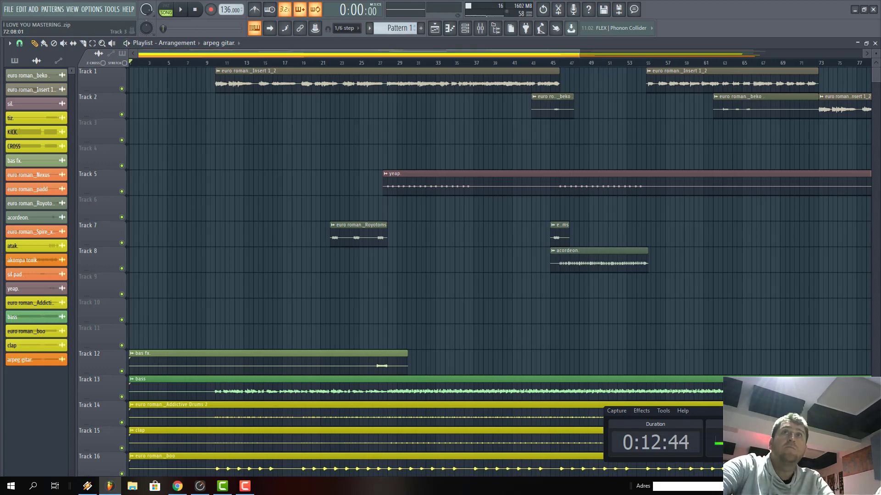
pyautogui.keyDown('alt'); pyautogui.scroll(-2, 303, 81); pyautogui.keyUp('alt')
# Play the song from about bar 12 while looking over tracks 12 to 27 in the playlist, then stop playback.
pyautogui.press('space')
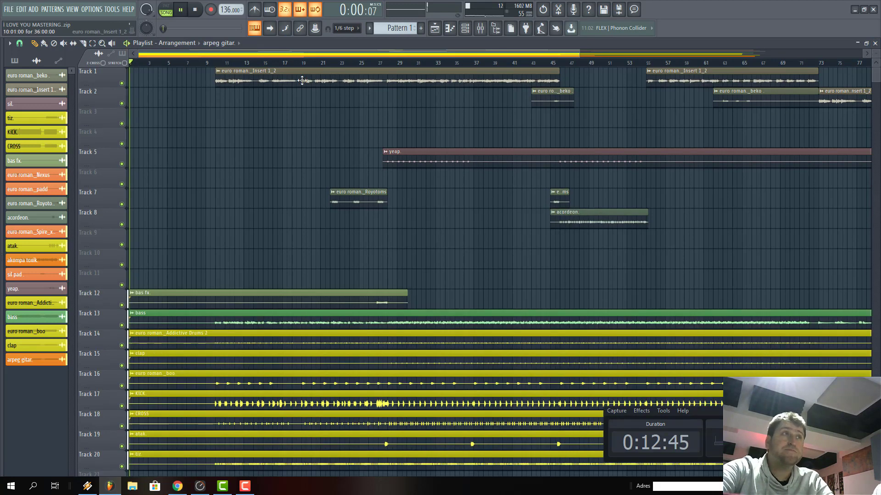
pyautogui.click(238, 63)
pyautogui.scroll(-5, 346, 258)
pyautogui.scroll(4, 346, 258)
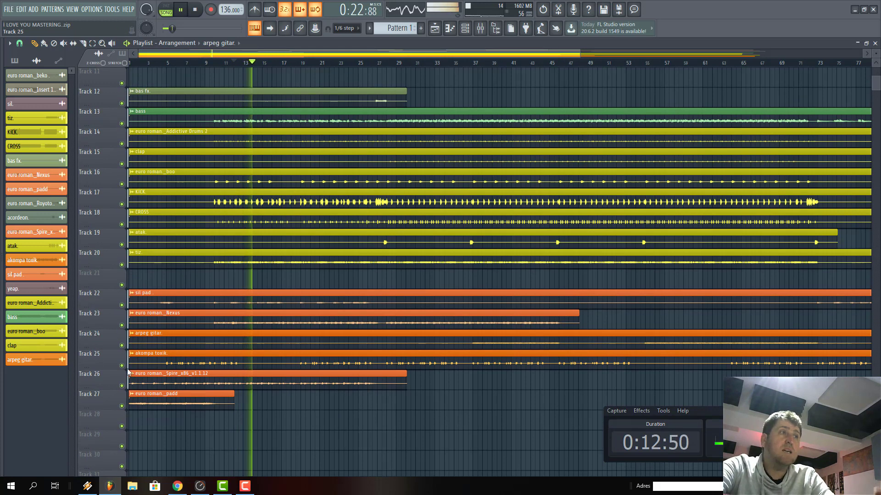
pyautogui.press('space')
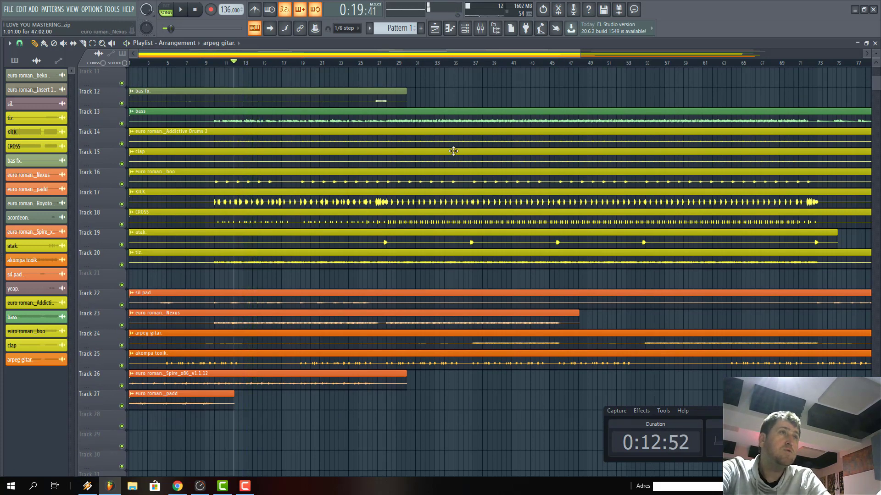
# Play the song from about bar 20, toggle the akompa toxik track 25 for comparison, and solo the sil pad track 22.
pyautogui.click(312, 63)
pyautogui.press('space')
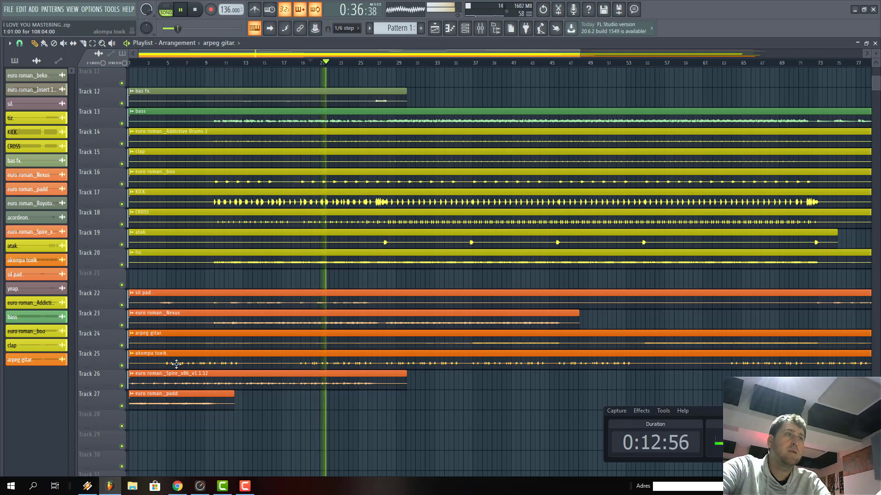
pyautogui.keyDown('ctrl'); pyautogui.click(122, 366); pyautogui.keyUp('ctrl')
pyautogui.keyDown('ctrl'); pyautogui.click(122, 365); pyautogui.keyUp('ctrl')
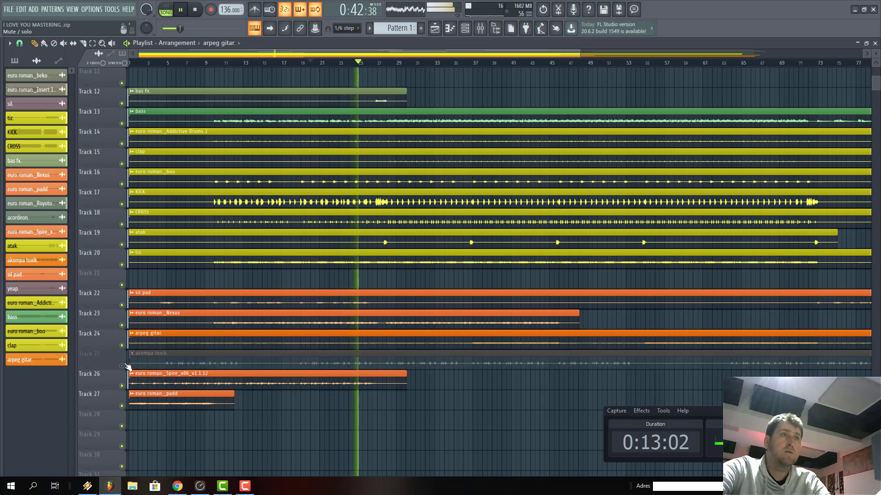
pyautogui.keyDown('ctrl'); pyautogui.click(122, 305); pyautogui.keyUp('ctrl')
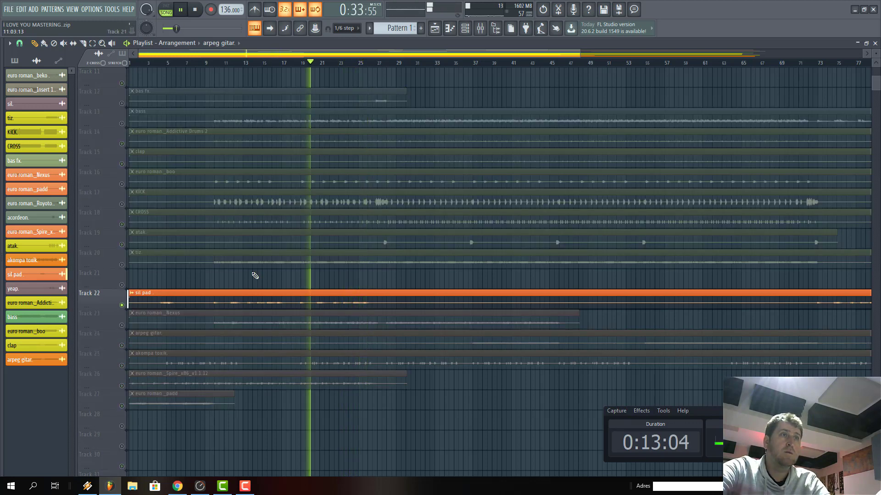
# Unsolo the sil pad track 22 and play the full mix while looking over tracks 8 to 27, then stop playback.
pyautogui.keyDown('ctrl'); pyautogui.click(122, 305); pyautogui.keyUp('ctrl')
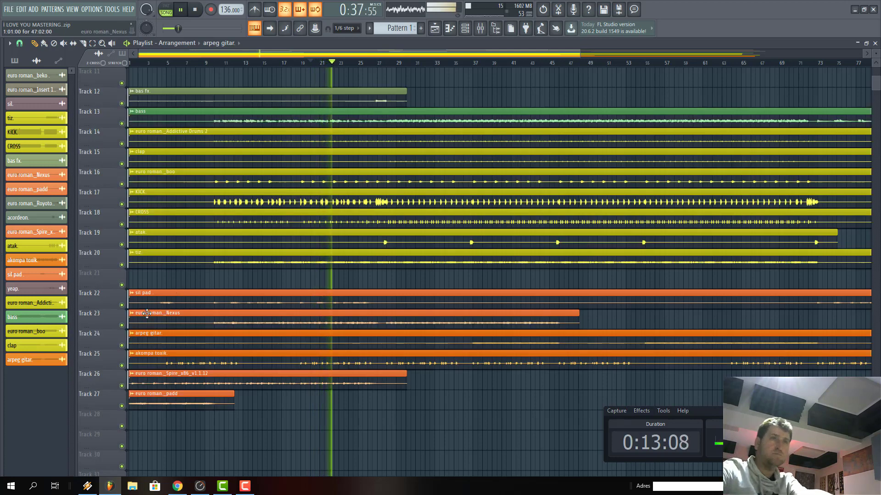
pyautogui.scroll(-4, 500, 157)
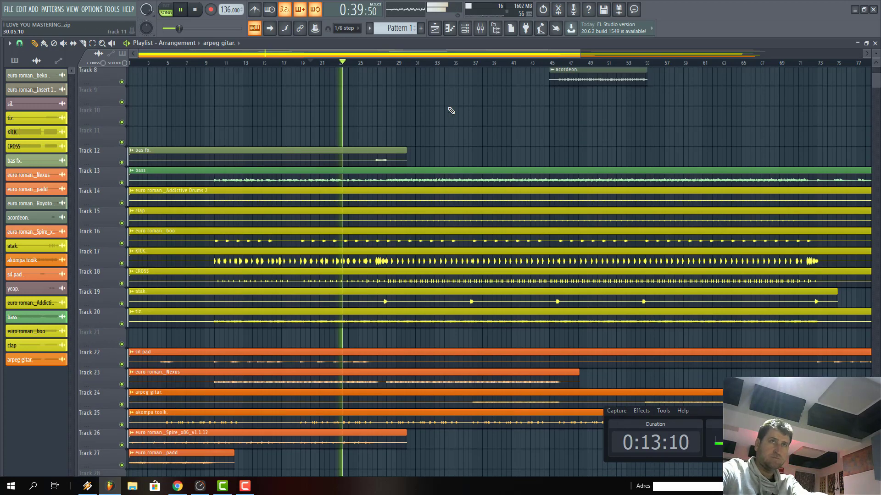
pyautogui.scroll(-3, 500, 157)
pyautogui.scroll(-2, 826, 214)
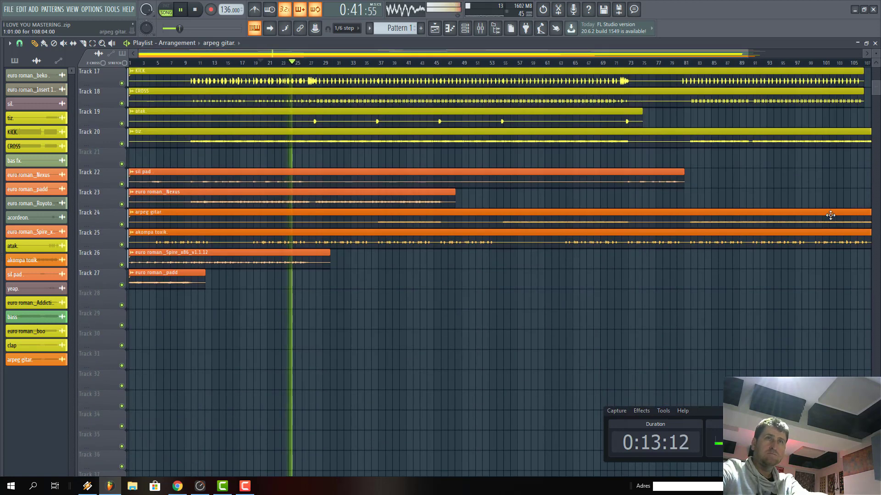
pyautogui.scroll(3, 826, 214)
pyautogui.scroll(2, 825, 212)
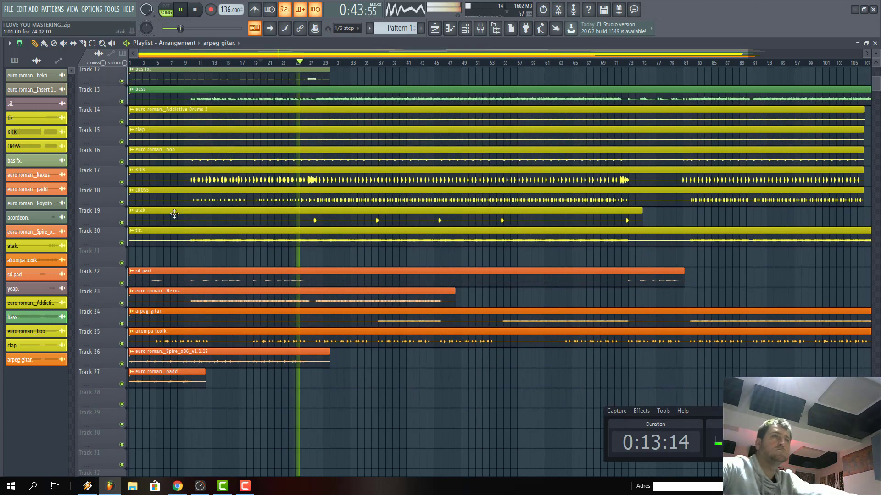
pyautogui.press('space')
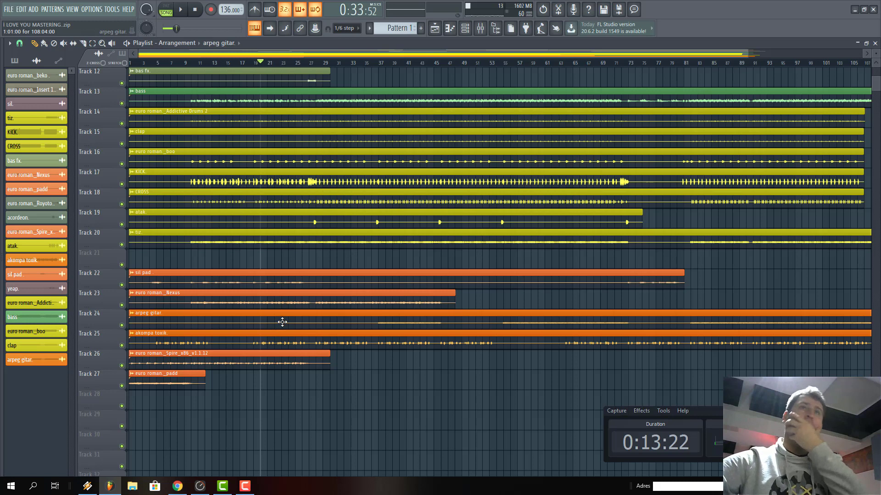
# Play from about bar 39, toggle the arpeg gitar track's solo for comparison, and inspect its clip's sample settings.
pyautogui.click(392, 62)
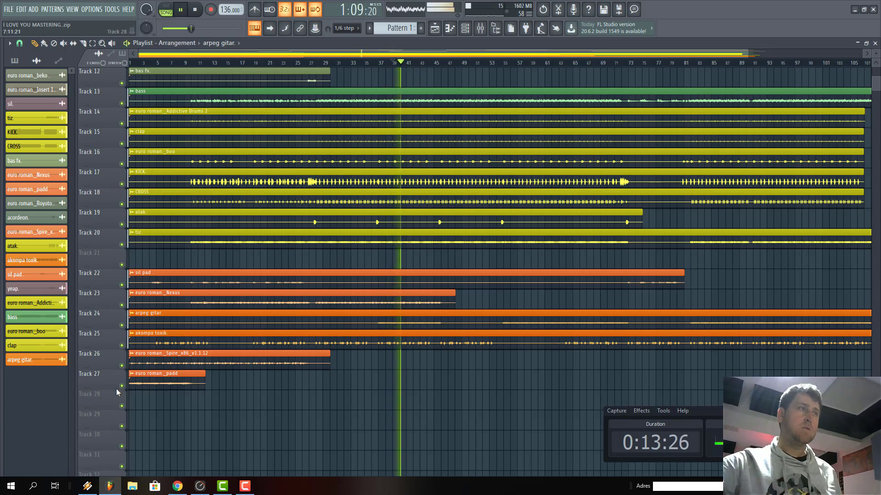
pyautogui.rightClick(122, 325)
pyautogui.rightClick(122, 325)
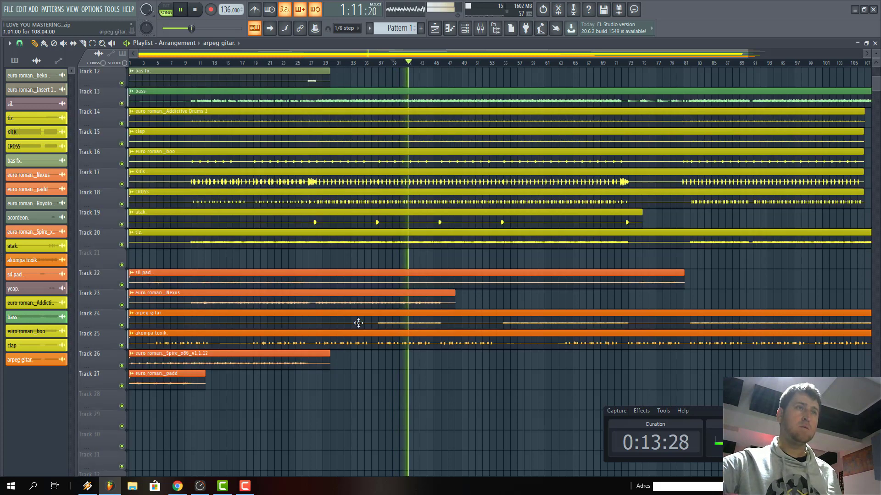
pyautogui.doubleClick(408, 324)
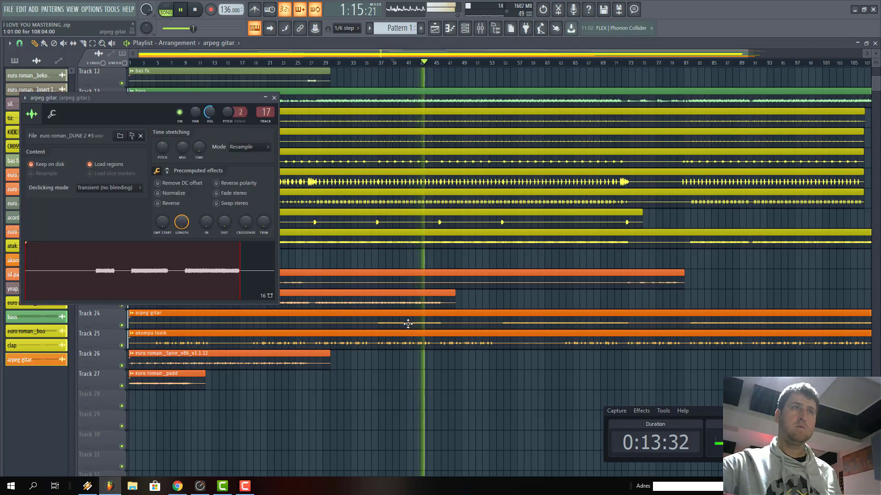
pyautogui.click(274, 98)
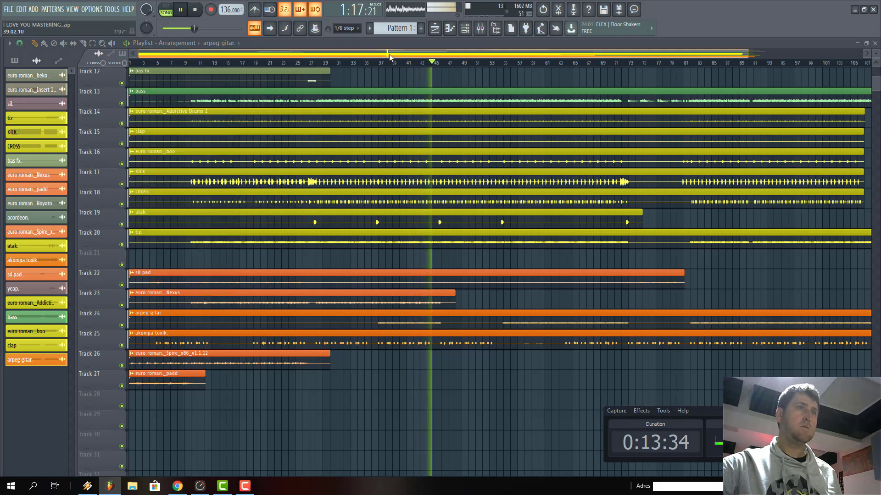
# Solo the arpeg gitar track 24, move the playback position to about bar 37, and return to the full mix.
pyautogui.rightClick(122, 325)
pyautogui.click(393, 59)
pyautogui.moveTo(394, 59); pyautogui.dragTo(380, 63)
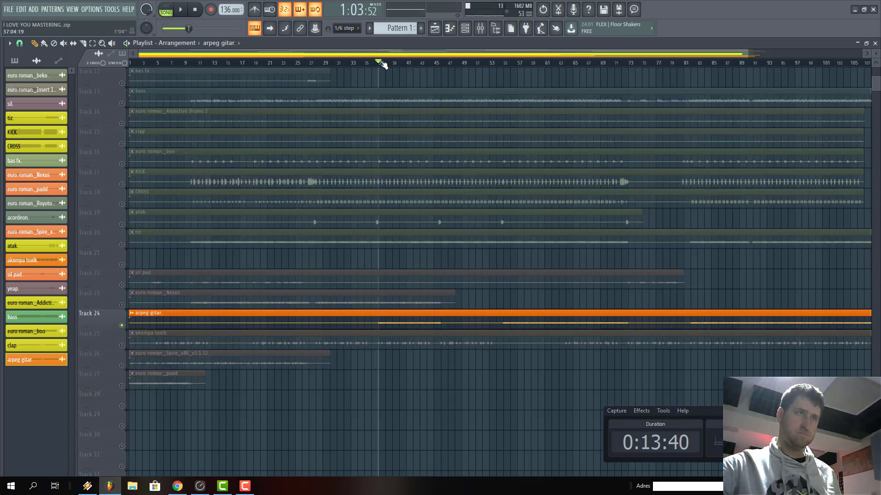
pyautogui.rightClick(122, 327)
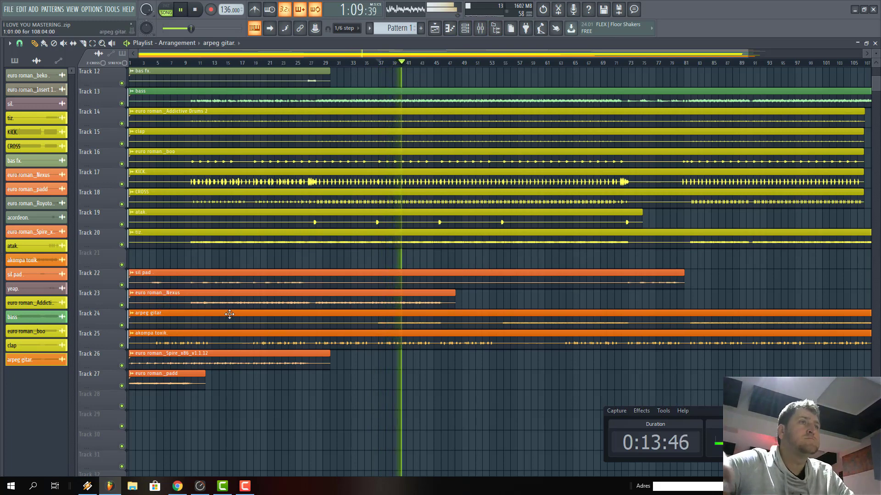
# Solo the euro roman_Nexus track 23 from about bar 39 and load Fruity parametric EQ 2 in its first mixer effect slot.
pyautogui.rightClick(121, 305)
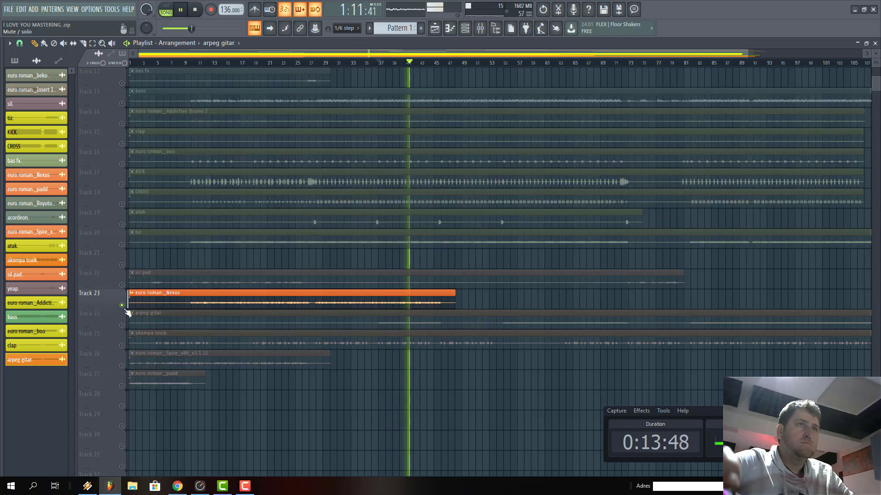
pyautogui.click(388, 63)
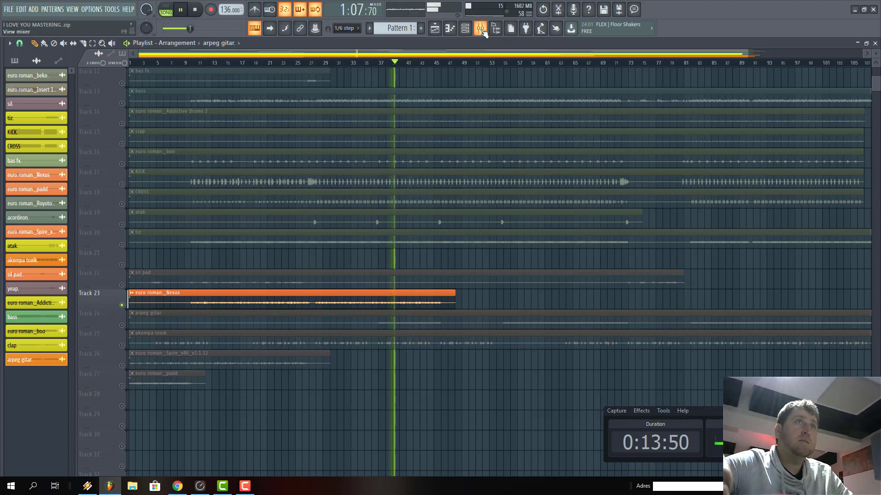
pyautogui.press('F9')
pyautogui.click(266, 238)
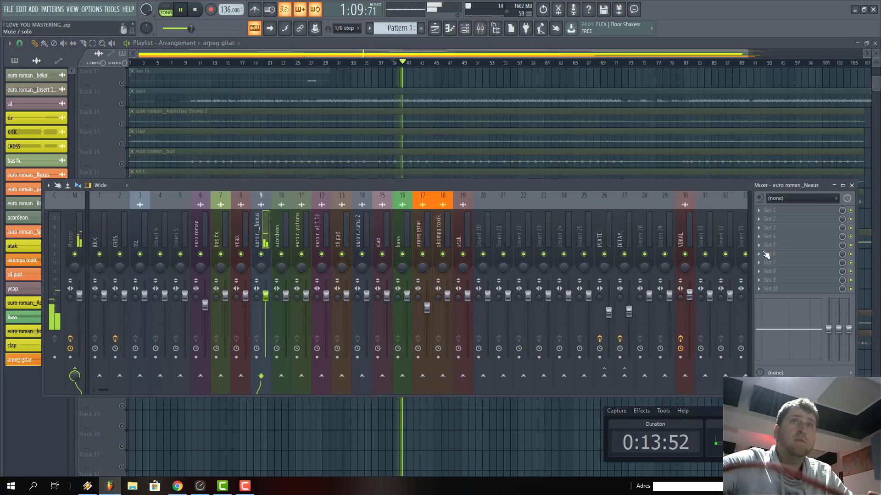
pyautogui.click(766, 213)
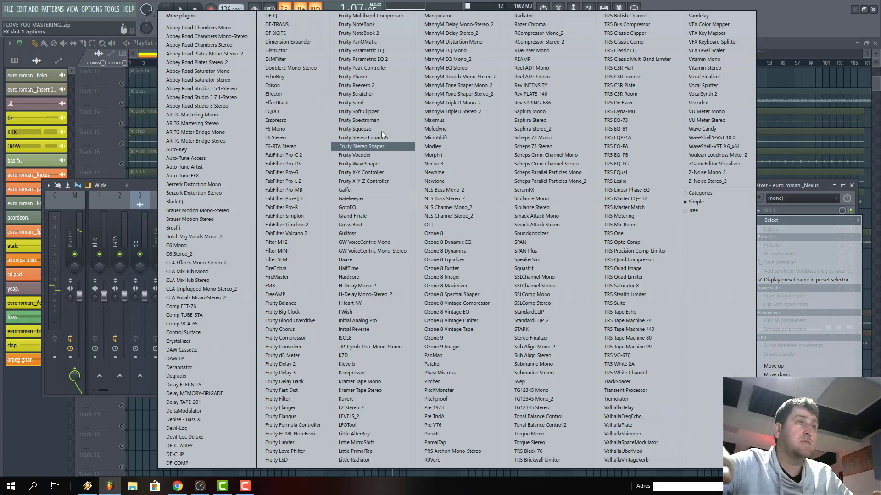
pyautogui.click(388, 59)
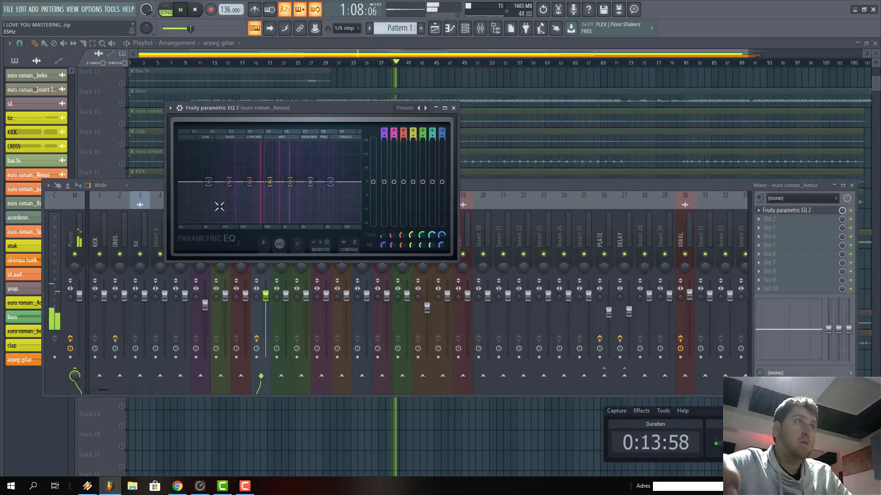
# Set EQ band 2 on euro roman_Nexus to High pass and shape the low end with a band 3 cut.
pyautogui.rightClick(229, 182)
pyautogui.moveTo(245, 205)
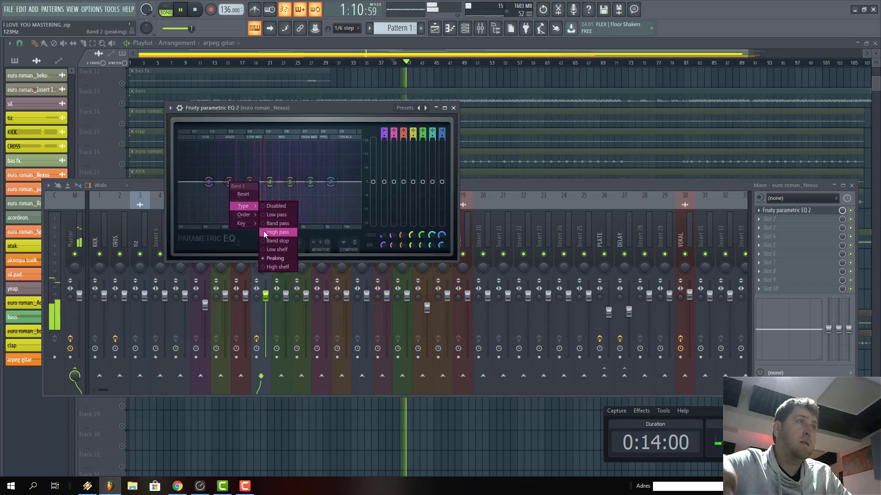
pyautogui.click(277, 232)
pyautogui.press('space')
pyautogui.moveTo(249, 182)
pyautogui.mouseDown()
pyautogui.moveTo(224, 190)
pyautogui.moveTo(230, 196)
pyautogui.moveTo(230, 180)
pyautogui.moveTo(245, 180)
pyautogui.mouseUp()
pyautogui.press('space')
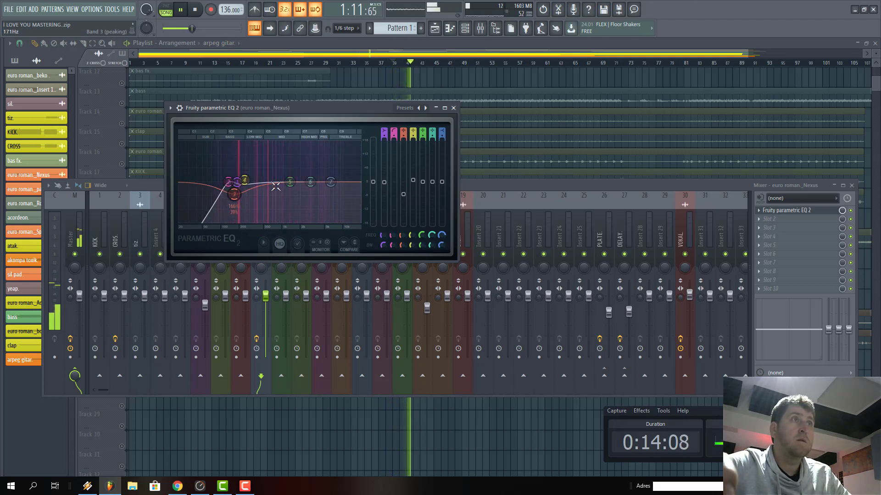
# Set EQ band 7 on euro roman_Nexus to Low pass with the Gentle 8 order.
pyautogui.rightClick(331, 183)
pyautogui.moveTo(346, 207)
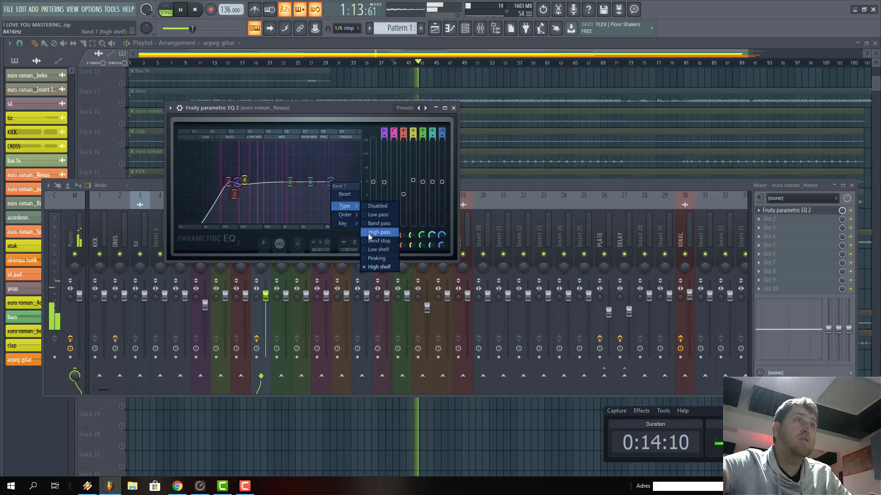
pyautogui.click(366, 250)
pyautogui.rightClick(331, 182)
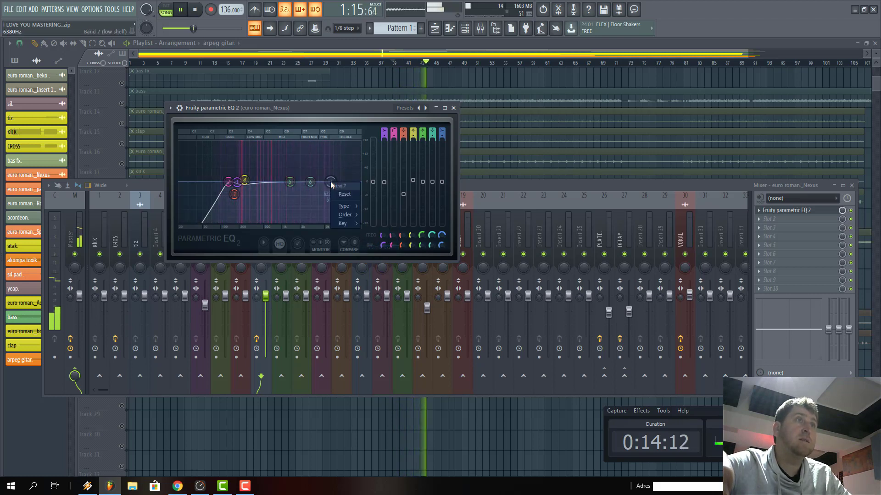
pyautogui.moveTo(345, 206)
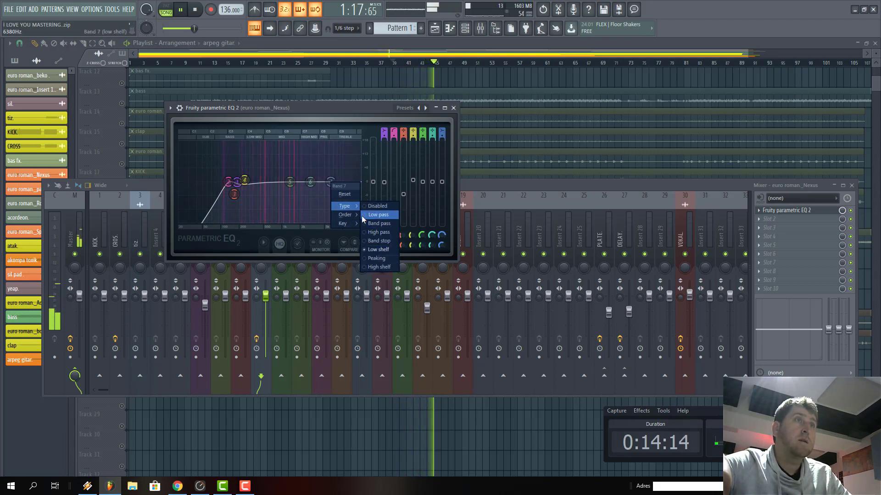
pyautogui.click(377, 214)
pyautogui.rightClick(331, 182)
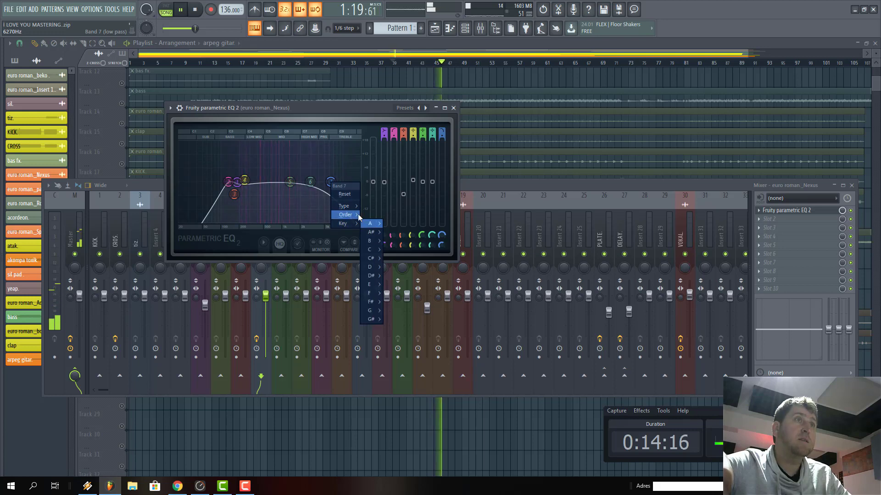
pyautogui.moveTo(353, 214)
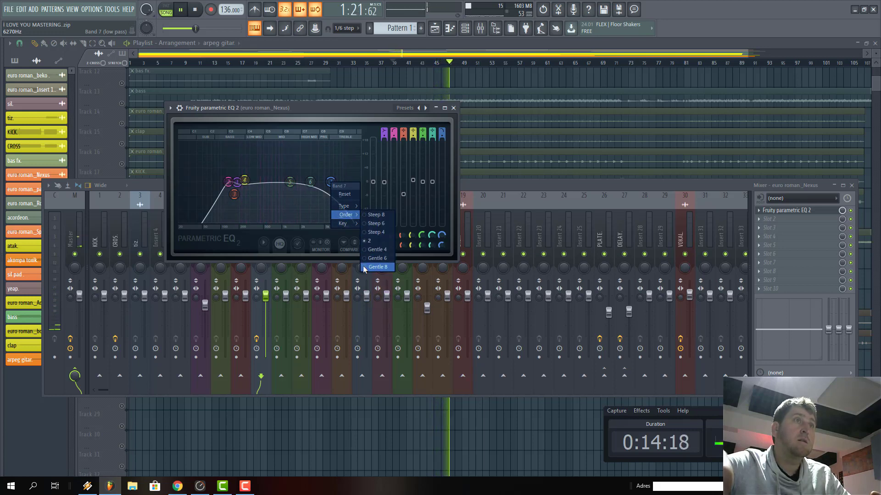
pyautogui.click(364, 267)
# Replay the soloed Nexus track with its EQ open and move band 7's low-pass cutoff to about 8.5 kHz.
pyautogui.press('space')
pyautogui.press('F12')
pyautogui.press('space')
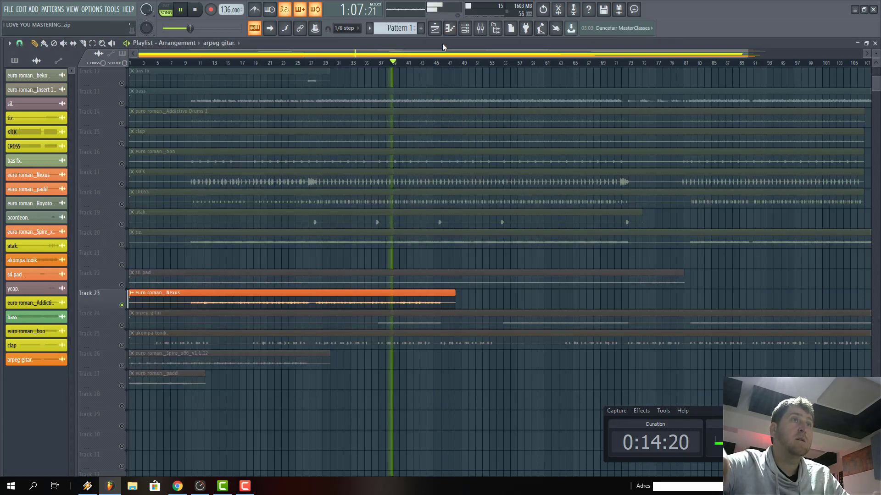
pyautogui.click(479, 29)
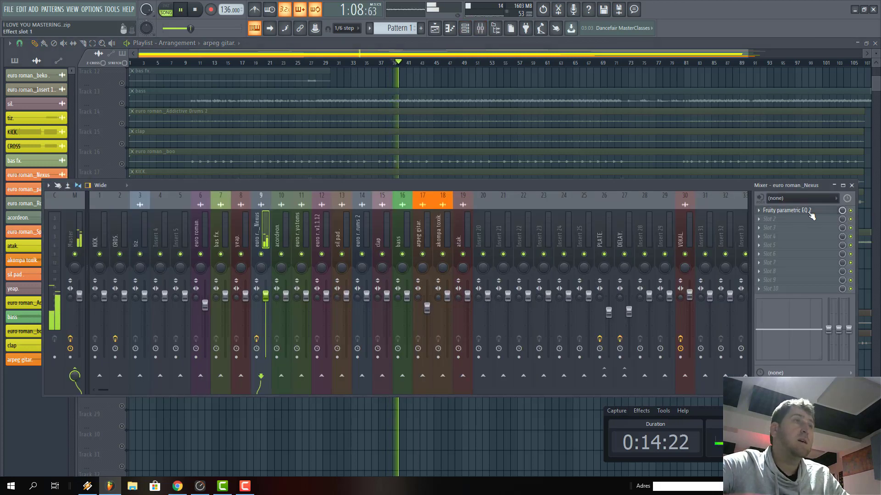
pyautogui.click(786, 210)
pyautogui.moveTo(329, 184); pyautogui.dragTo(352, 182)
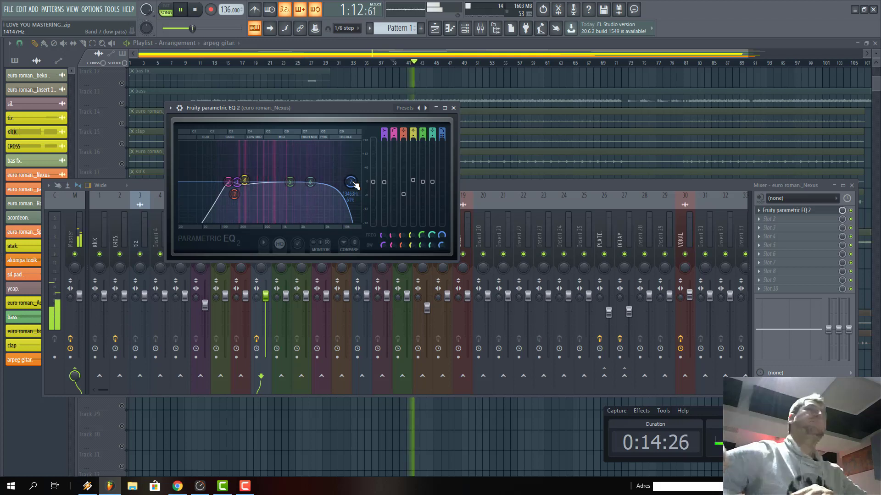
pyautogui.moveTo(347, 189); pyautogui.dragTo(337, 188)
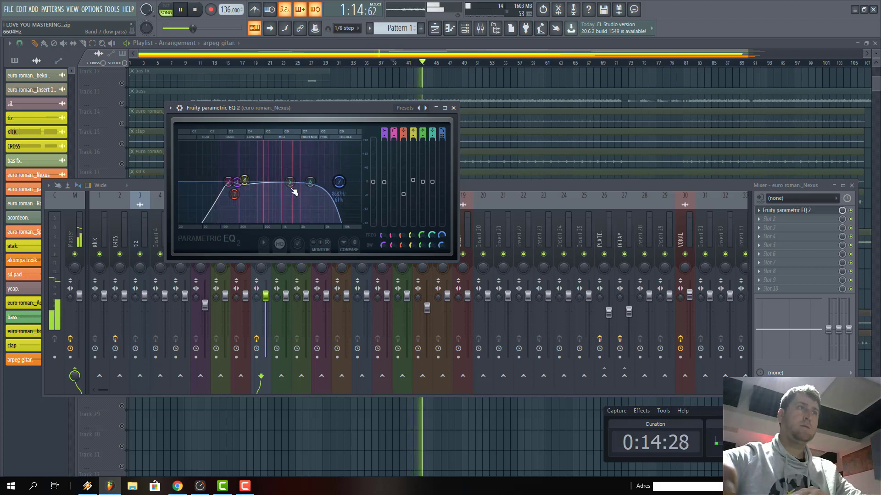
# Raise EQ band 4 slightly in the low range and boost band 5 in the high mids at about 3.5 kHz.
pyautogui.moveTo(245, 180); pyautogui.dragTo(296, 173)
pyautogui.moveTo(423, 248); pyautogui.dragTo(423, 258)
pyautogui.moveTo(296, 172); pyautogui.dragTo(315, 169)
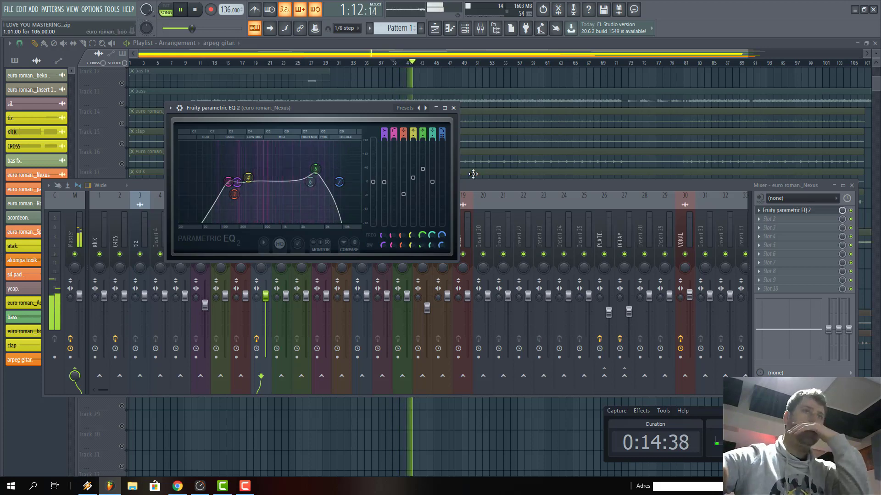
# Lower the euro roman_Nexus mixer fader to about -2.0 dB and fine-tune EQ band 5 to about 5.5 dB at 3465 Hz.
pyautogui.click(264, 306)
pyautogui.moveTo(269, 302); pyautogui.dragTo(269, 308)
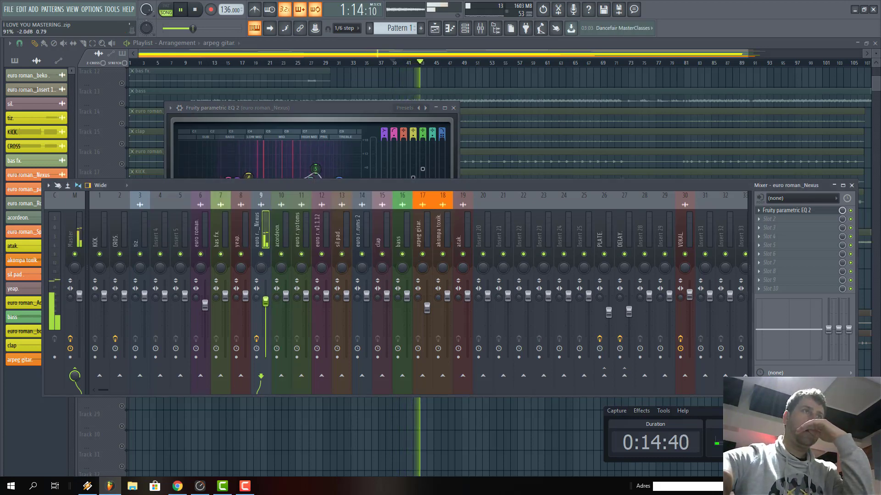
pyautogui.click(323, 111)
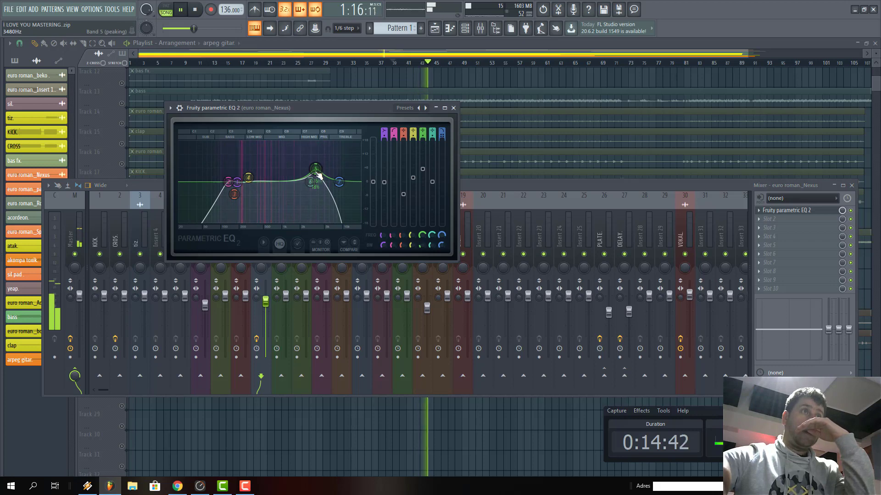
pyautogui.moveTo(316, 169); pyautogui.dragTo(314, 168)
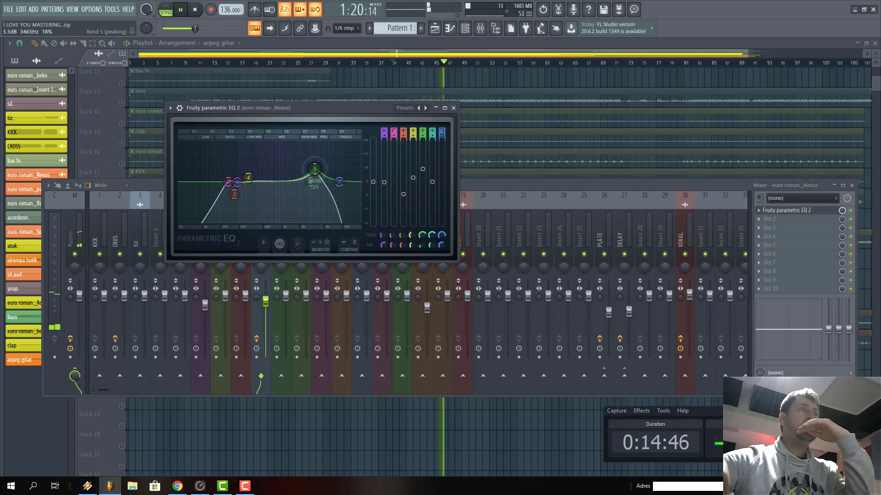
# Stop playback and unsolo the euro roman_Nexus track, and replay the full mix from about bar 39 with the mixer open.
pyautogui.click(405, 42)
pyautogui.press('space')
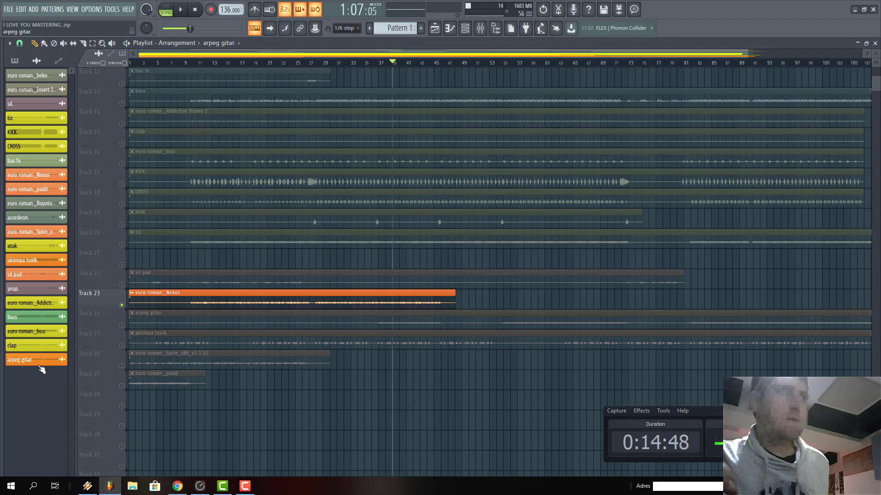
pyautogui.rightClick(122, 306)
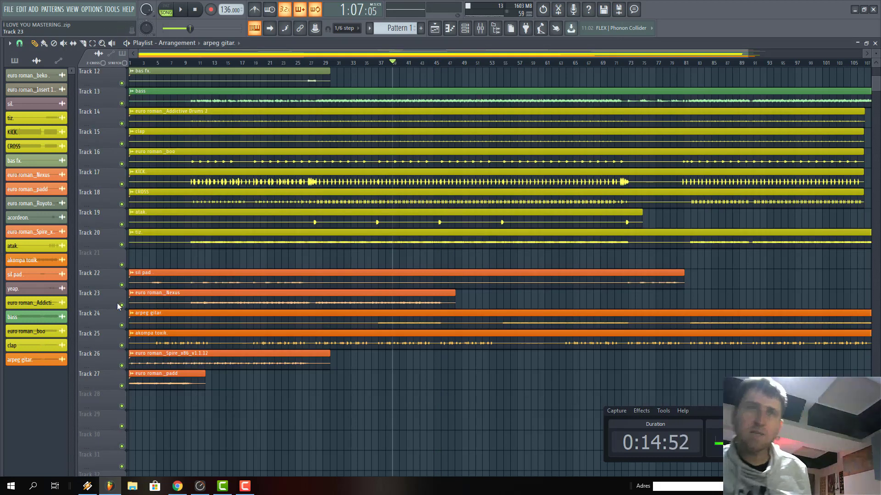
pyautogui.press('space')
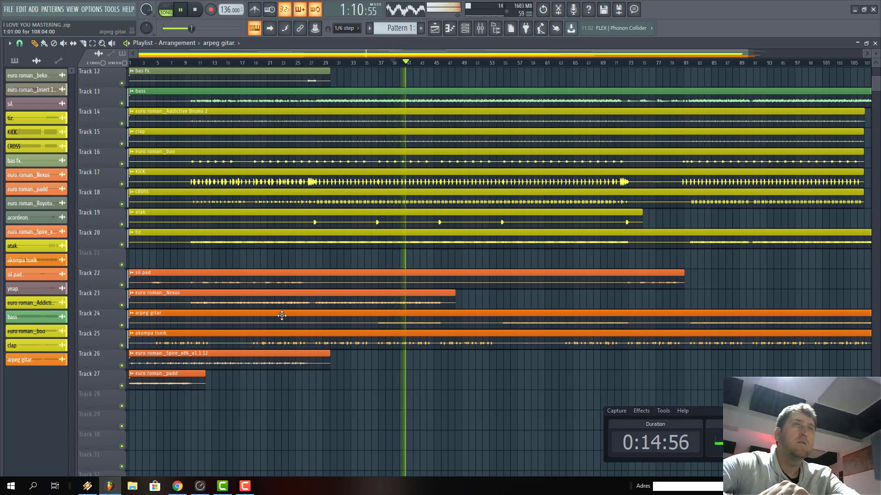
pyautogui.press('F9')
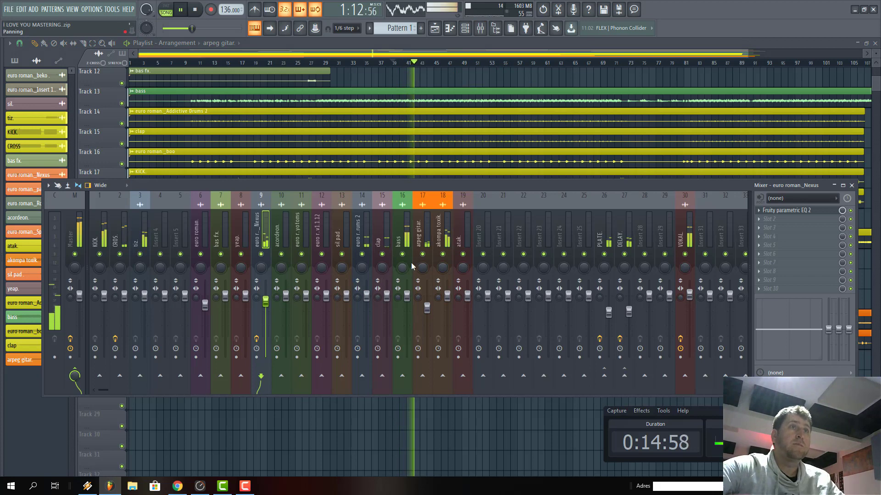
# Solo the euro roman_Nexus track, enable its send to PLATE and set the send level to about 52% while listening.
pyautogui.press('F9')
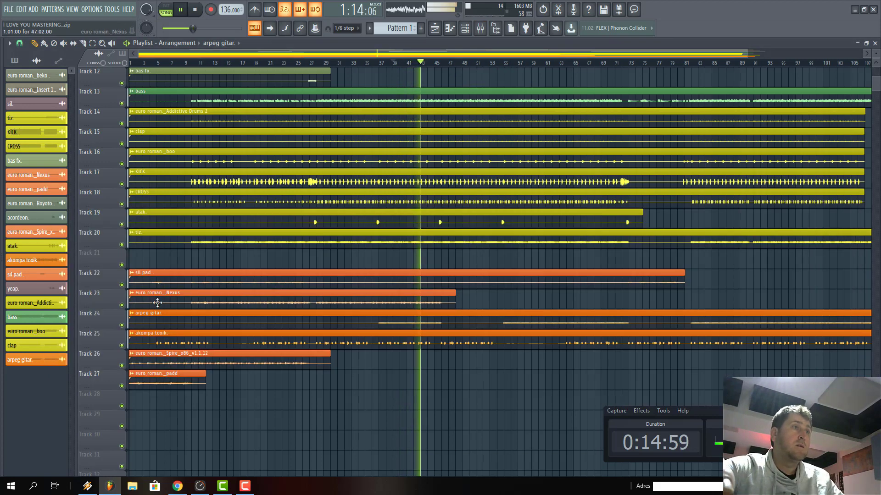
pyautogui.keyDown('ctrl'); pyautogui.click(121, 305); pyautogui.keyUp('ctrl')
pyautogui.press('space')
pyautogui.press('space')
pyautogui.press('F9')
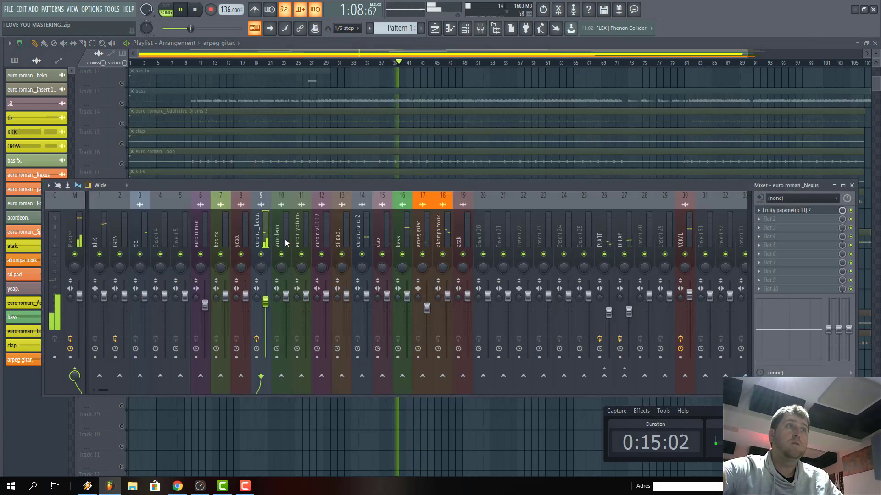
pyautogui.click(604, 376)
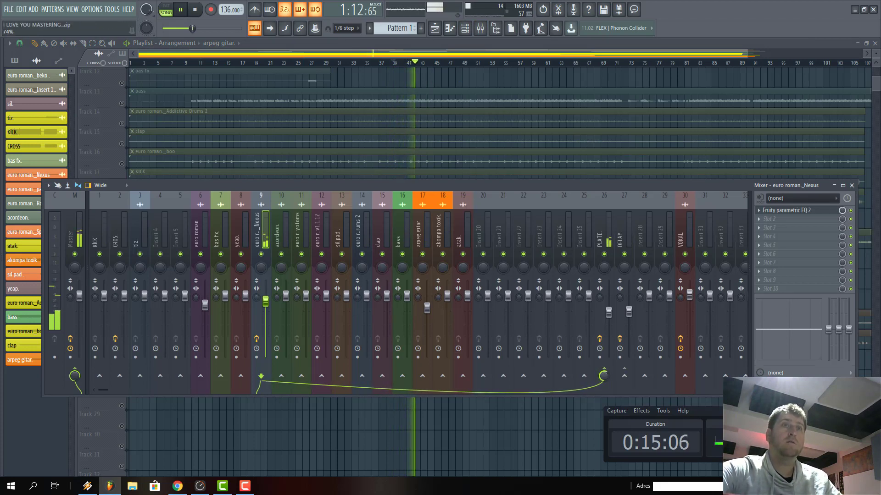
pyautogui.moveTo(604, 376); pyautogui.dragTo(604, 383)
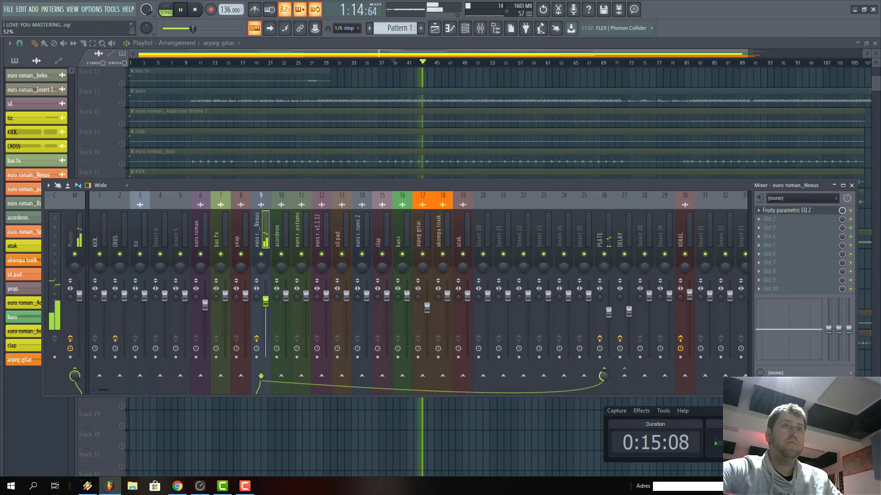
pyautogui.press('space')
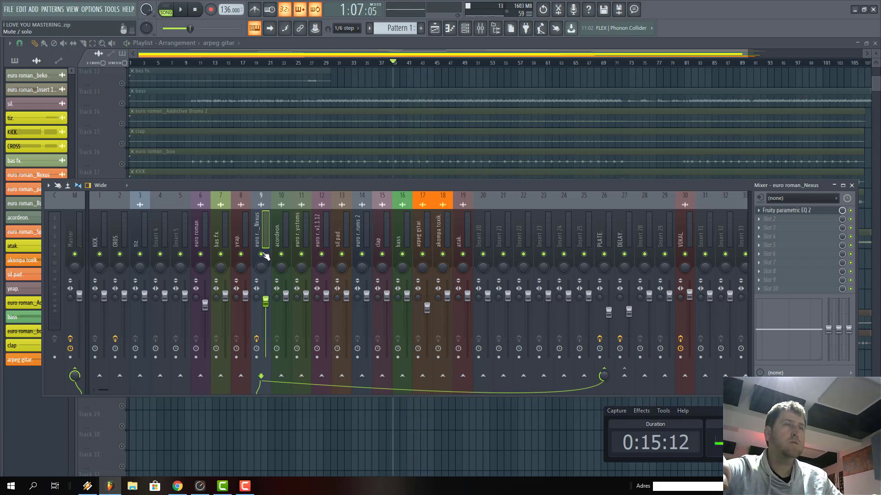
# Solo the akompa toxik track and send its mixer channel to both PLATE and DELAY while auditioning it.
pyautogui.press('F9')
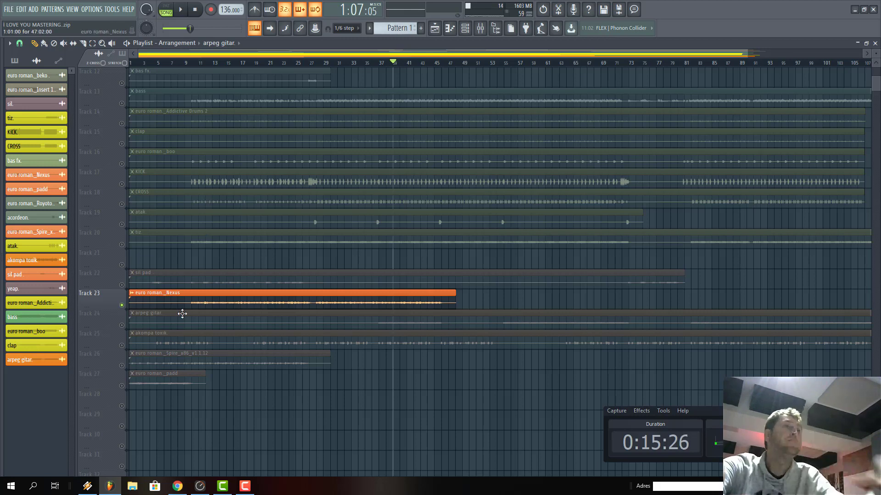
pyautogui.click(130, 349)
pyautogui.press('space')
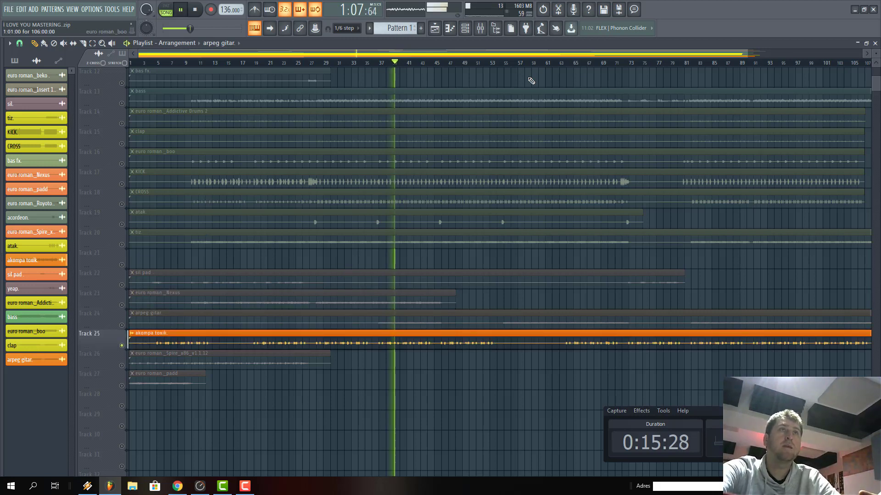
pyautogui.press('F9')
pyautogui.click(447, 229)
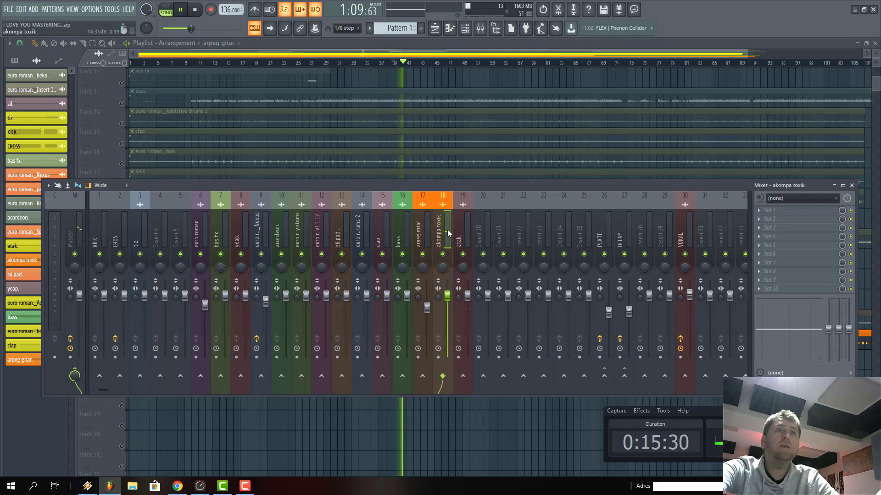
pyautogui.click(604, 376)
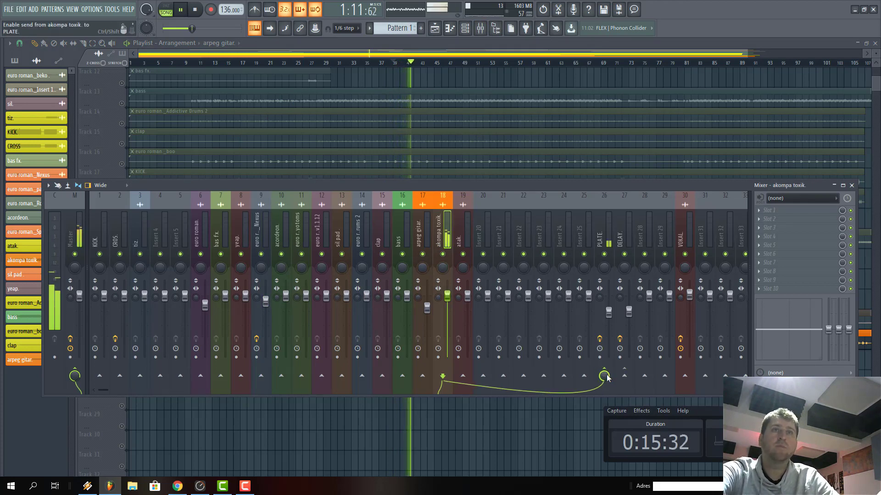
pyautogui.click(624, 376)
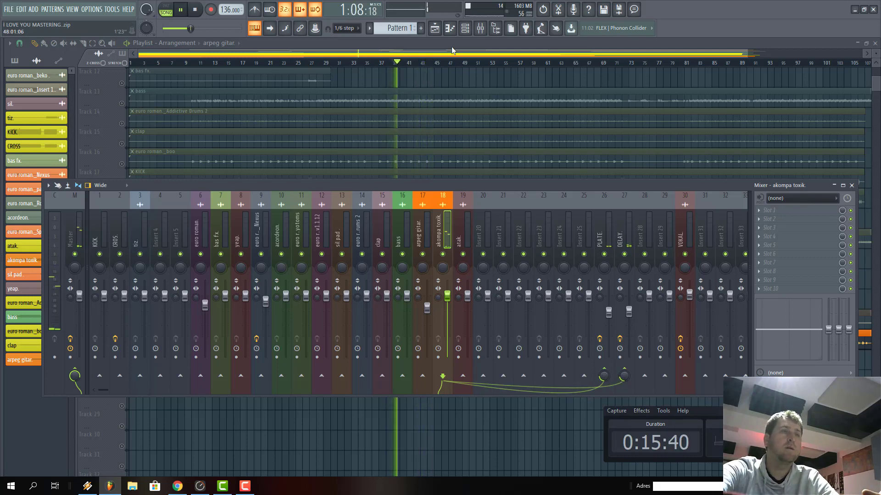
pyautogui.press('F9')
pyautogui.press('F9')
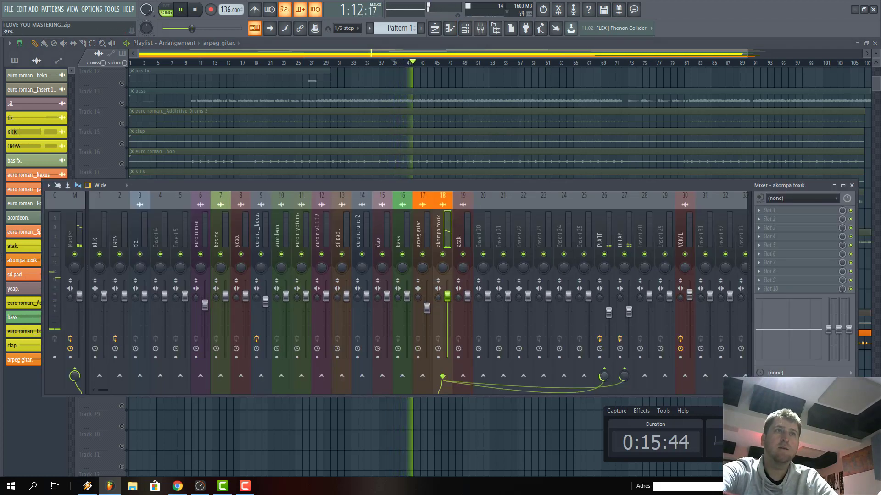
pyautogui.press('F9')
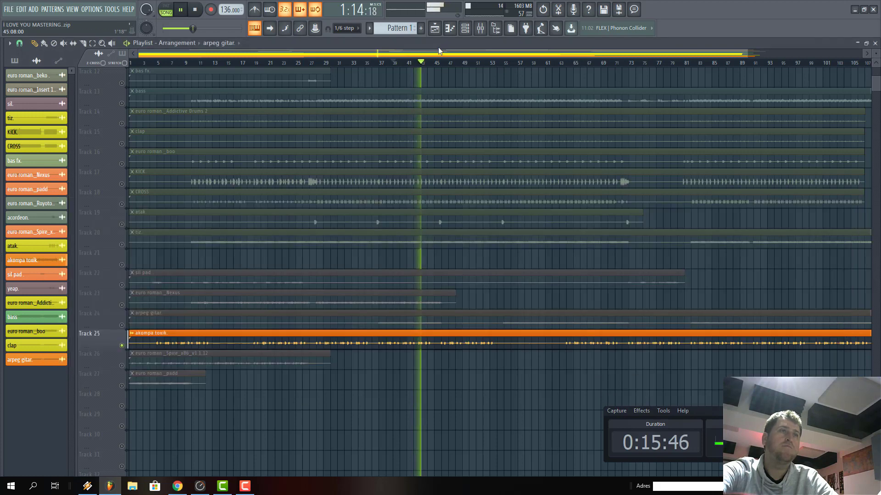
pyautogui.press('F9')
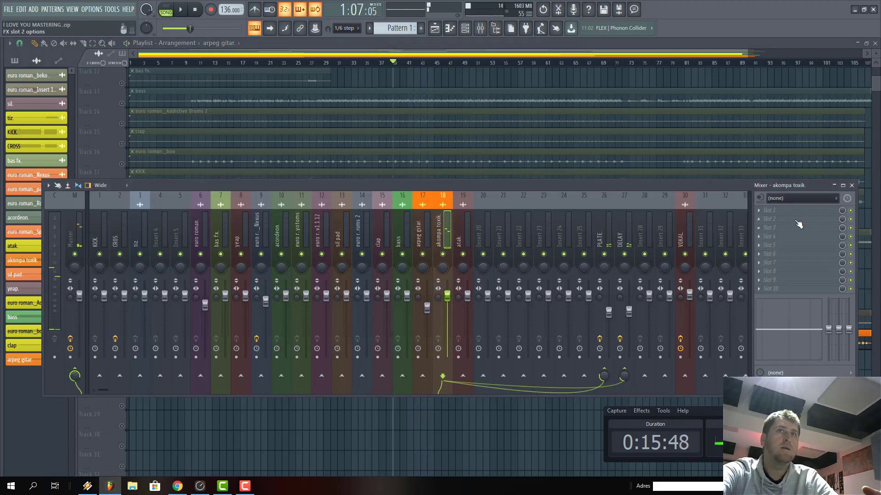
# Load Fruity Parametric EQ 2 into the first effect slot of the akompa toxik channel and enlarge its window.
pyautogui.click(762, 211)
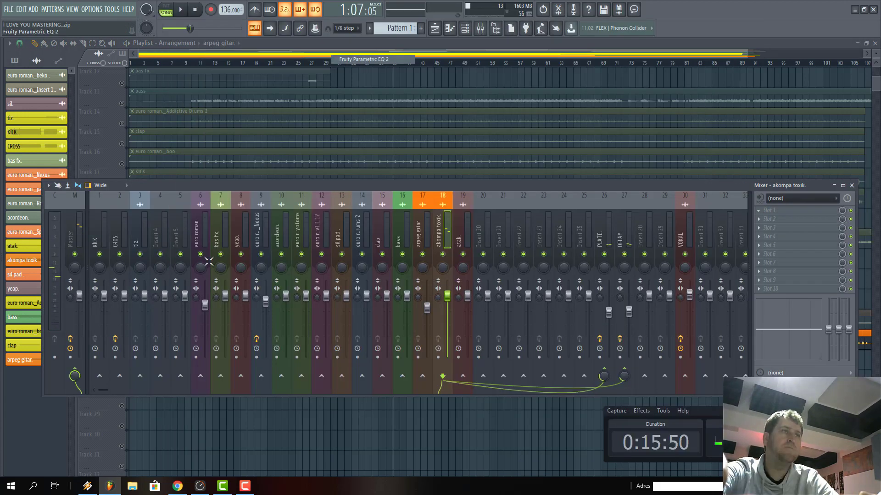
pyautogui.click(368, 60)
pyautogui.moveTo(345, 287); pyautogui.dragTo(407, 309)
pyautogui.press('space')
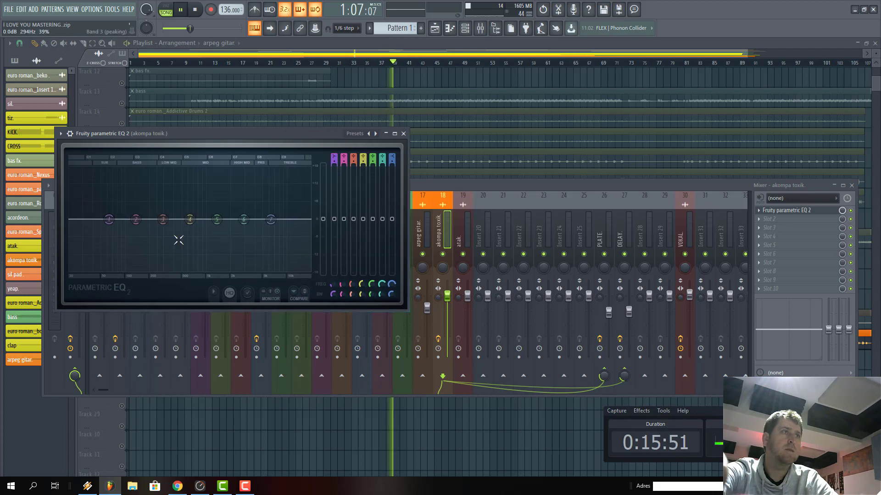
# Change EQ band 2 on the akompa toxik channel to a high-pass filter.
pyautogui.press('space')
pyautogui.rightClick(137, 221)
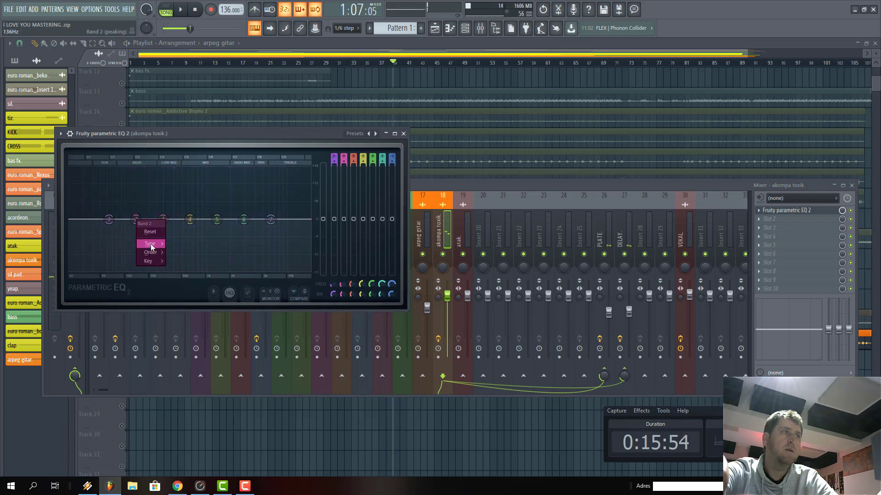
pyautogui.moveTo(152, 247)
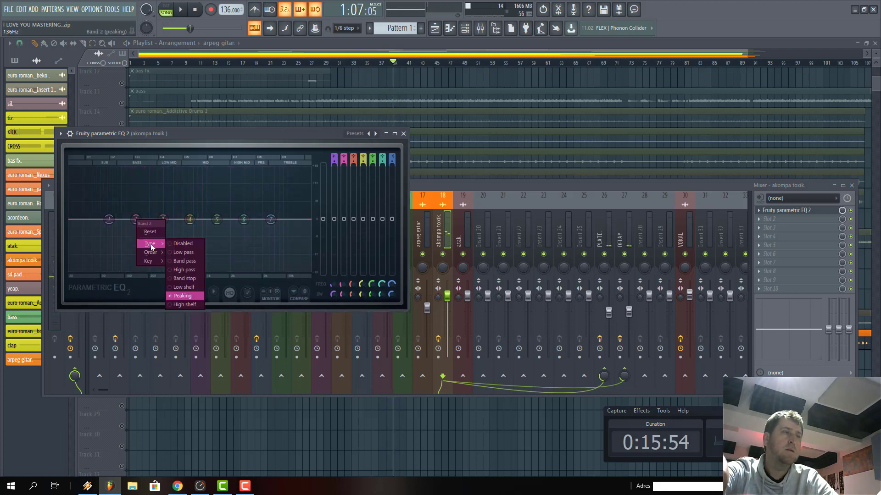
pyautogui.click(171, 270)
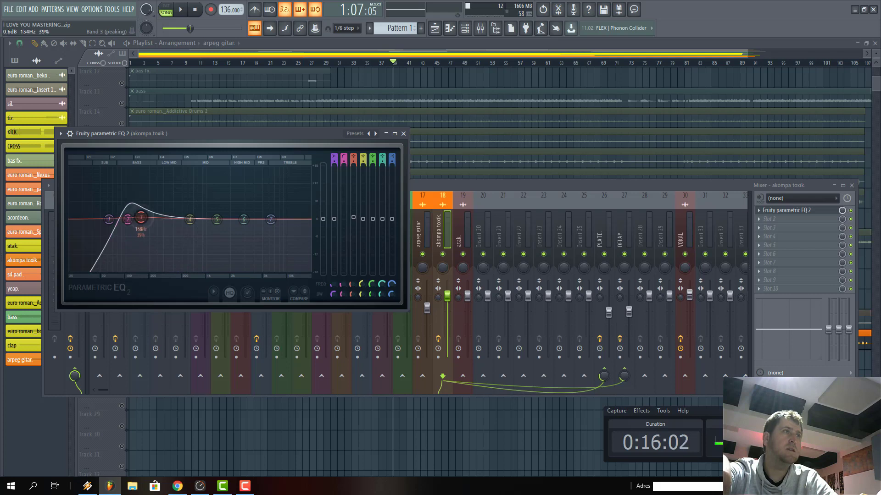
# Cut the lows with band 1's low shelf near 170 Hz, level band 3 at 0 dB and raise band 2's high-pass cutoff slightly.
pyautogui.moveTo(163, 219)
pyautogui.mouseDown()
pyautogui.moveTo(130, 229)
pyautogui.moveTo(165, 215)
pyautogui.mouseUp()
pyautogui.moveTo(109, 220); pyautogui.dragTo(144, 246)
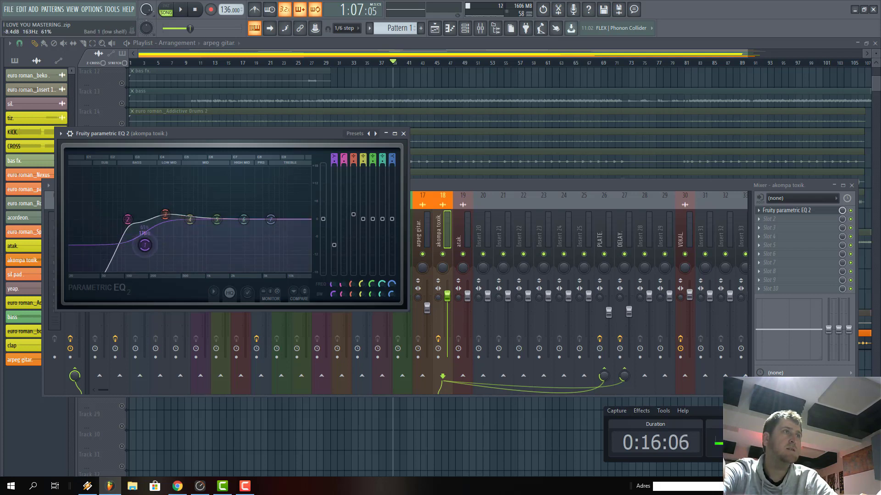
pyautogui.moveTo(165, 214); pyautogui.dragTo(167, 219)
pyautogui.press('space')
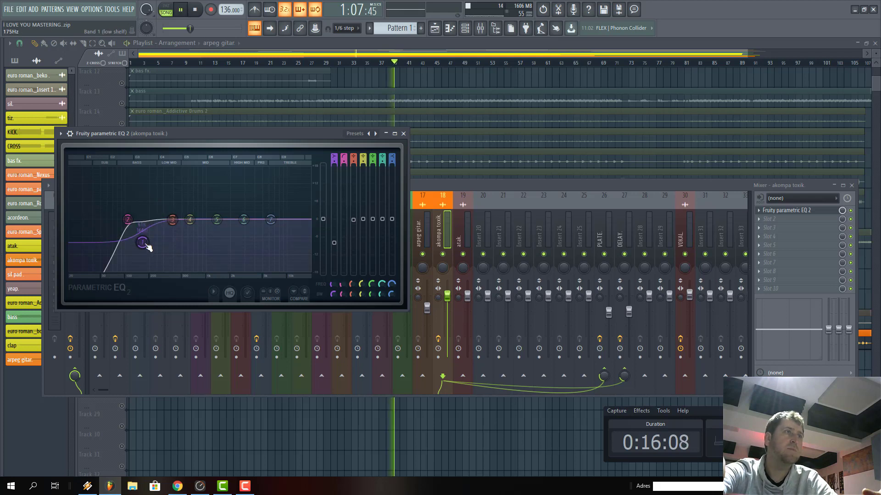
pyautogui.moveTo(127, 220); pyautogui.dragTo(147, 240)
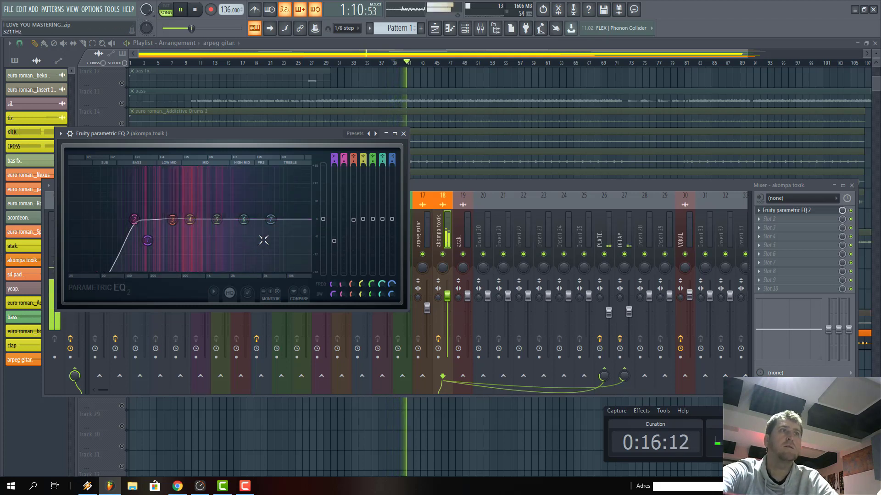
# Change EQ band 6 to a high-pass filter and move it down to the bass range beside band 2.
pyautogui.rightClick(244, 220)
pyautogui.moveTo(260, 243)
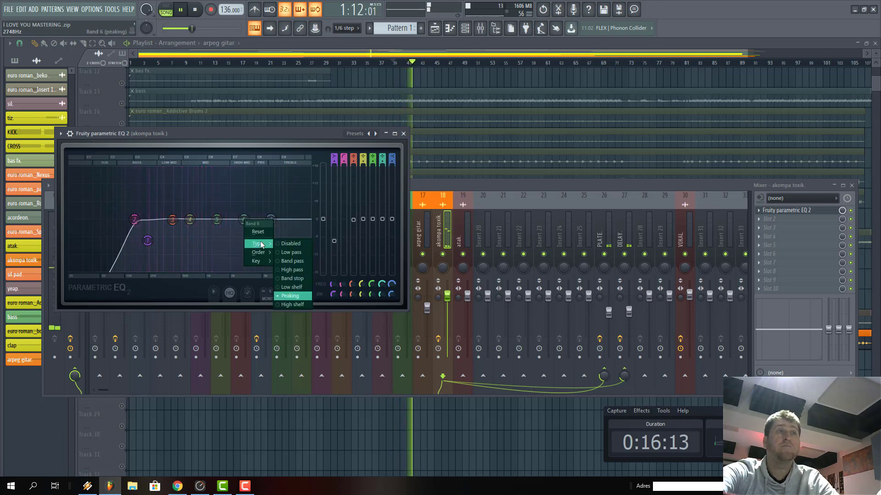
pyautogui.click(277, 269)
pyautogui.moveTo(244, 220); pyautogui.dragTo(124, 219)
pyautogui.press('space')
# Load the koddok EQ preset, lower band 1's cutoff to about 50 Hz, slightly boost band 5 in the mids and move band 6 higher.
pyautogui.click(376, 134)
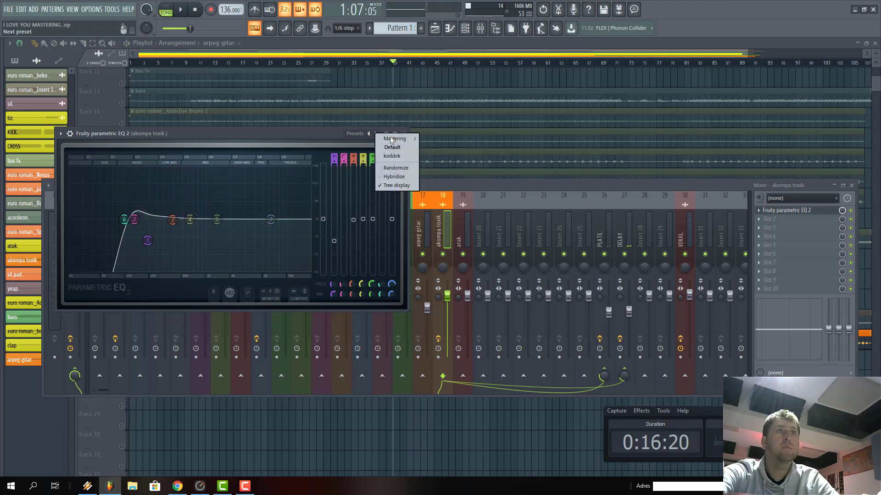
pyautogui.click(394, 156)
pyautogui.moveTo(136, 219); pyautogui.dragTo(103, 220)
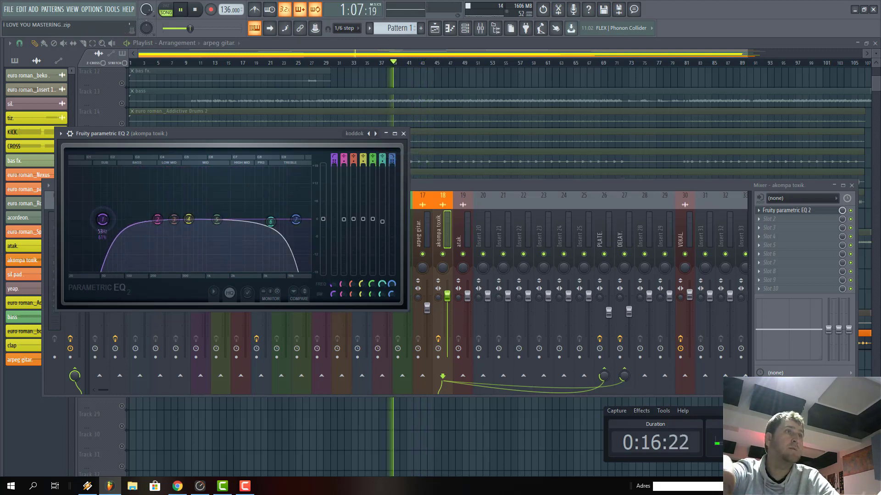
pyautogui.press('space')
pyautogui.moveTo(271, 222); pyautogui.dragTo(225, 211)
pyautogui.press('space')
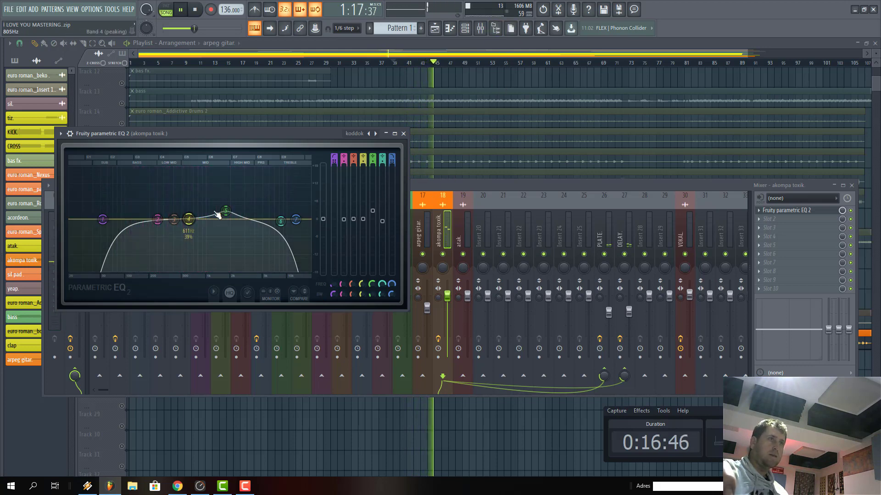
# Hide the mixer and EQ, unsolo the akompa toxik track and listen to the full mix.
pyautogui.click(423, 43)
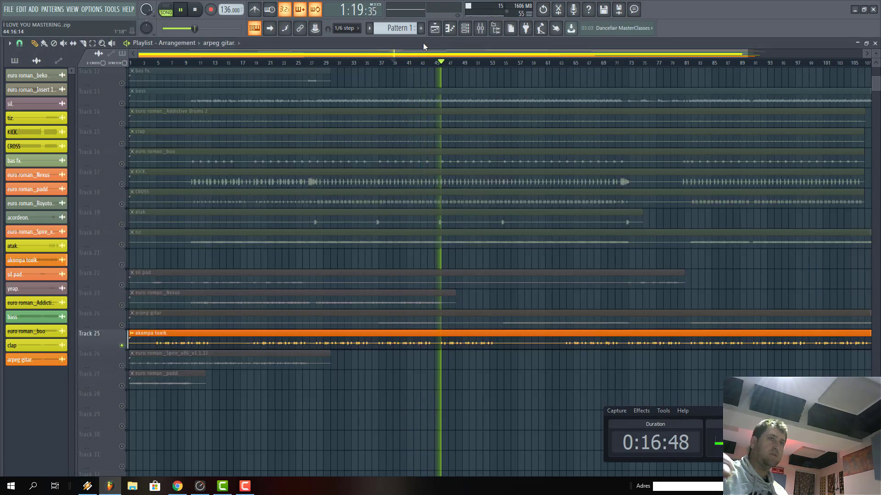
pyautogui.keyDown('ctrl'); pyautogui.click(122, 346); pyautogui.keyUp('ctrl')
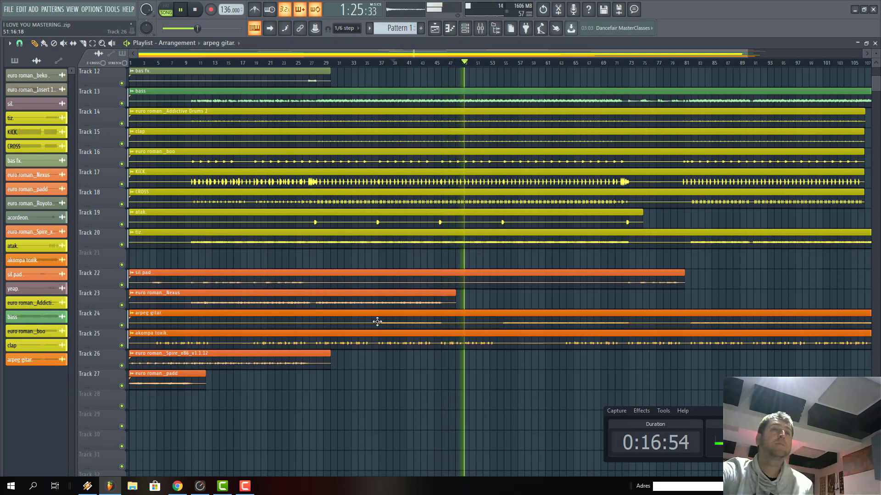
pyautogui.scroll(2, 288, 347)
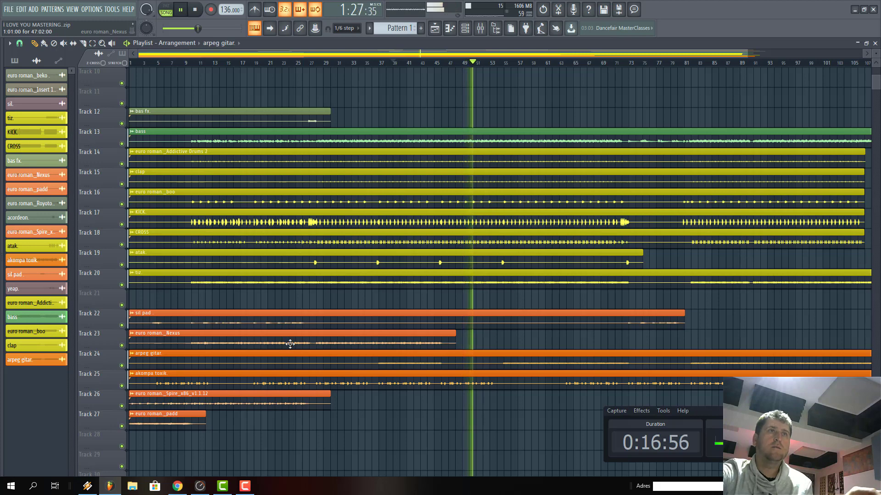
pyautogui.scroll(9, 288, 346)
pyautogui.press('space')
# Solo the acordeon track, play it from about bar 46 and send its mixer channel to DELAY.
pyautogui.rightClick(121, 224)
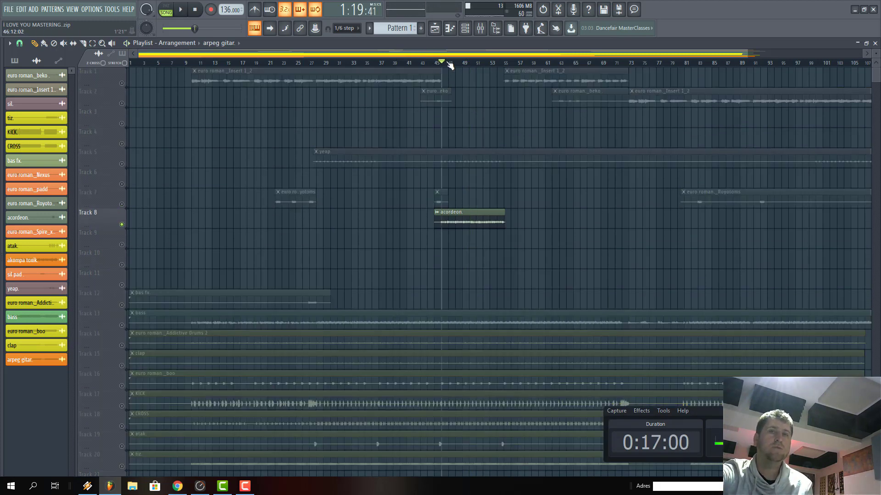
pyautogui.press('space')
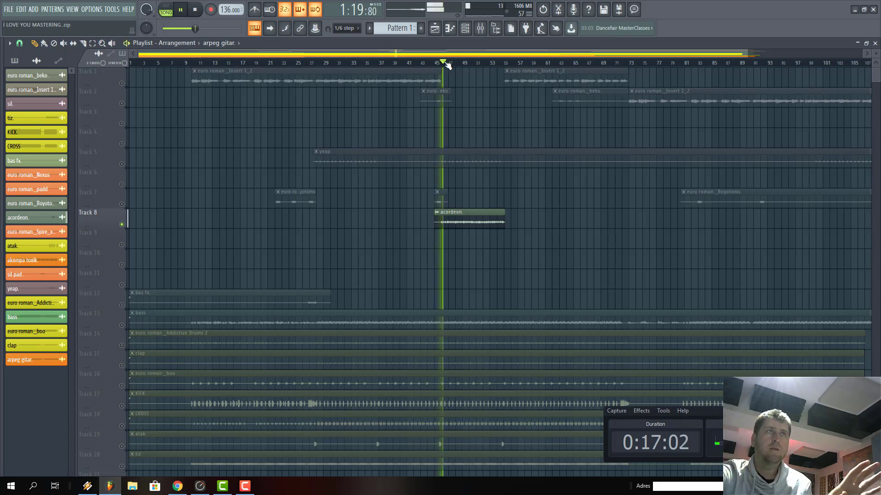
pyautogui.click(480, 28)
pyautogui.click(283, 245)
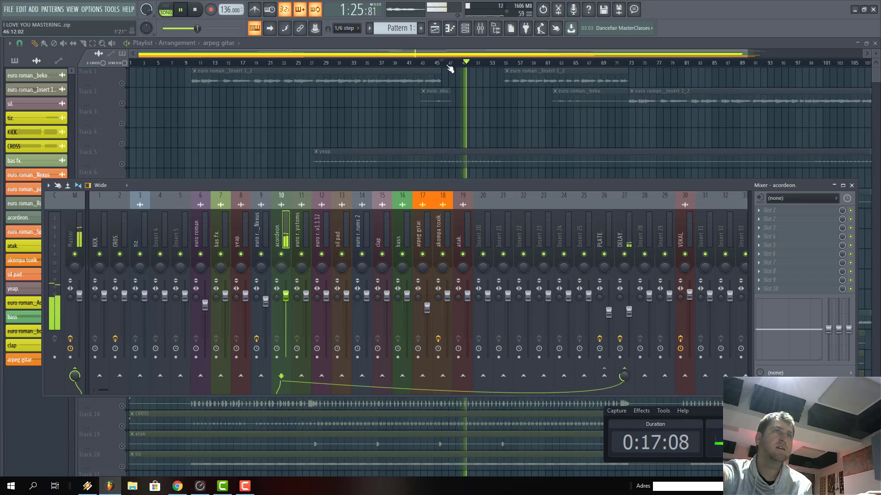
# Unsolo the acordeon track, listen to the full mix while checking the mixer, and enlarge the playlist track height.
pyautogui.press('F9')
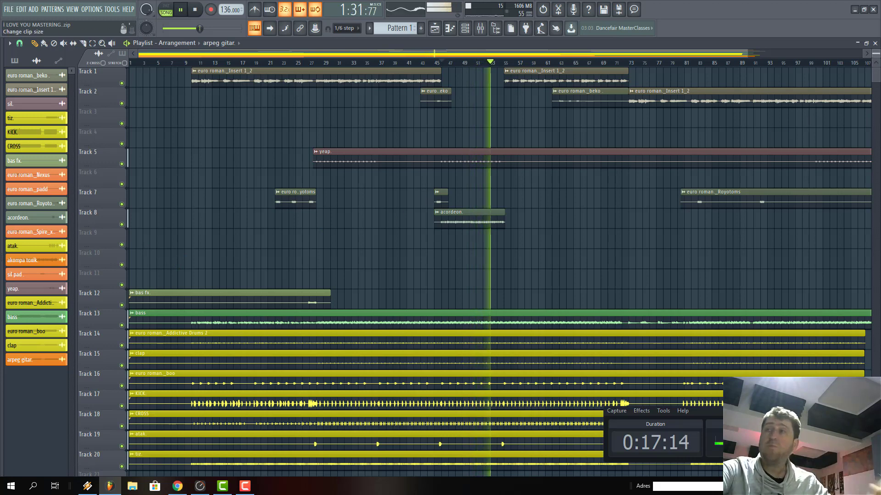
pyautogui.click(480, 28)
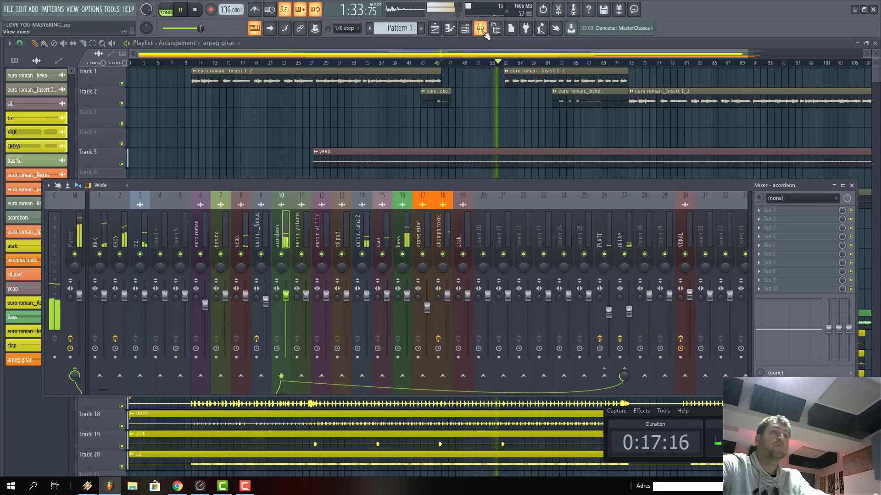
pyautogui.click(484, 32)
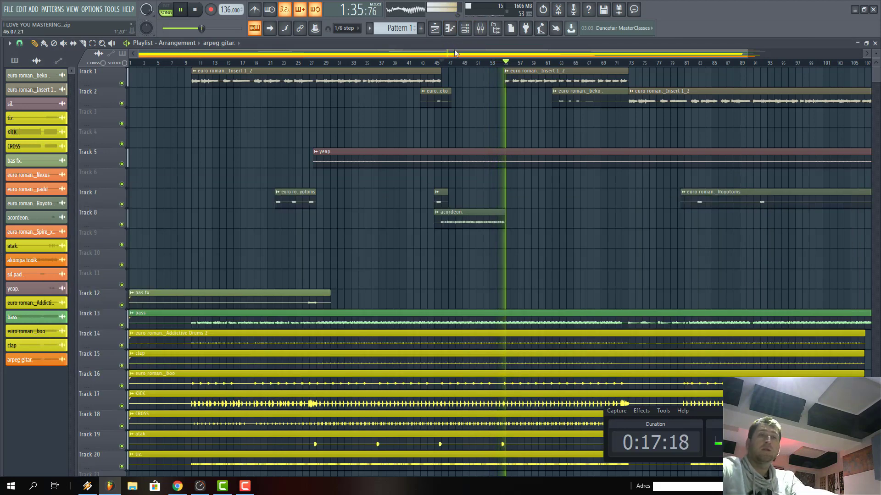
pyautogui.scroll(2, 767, 64)
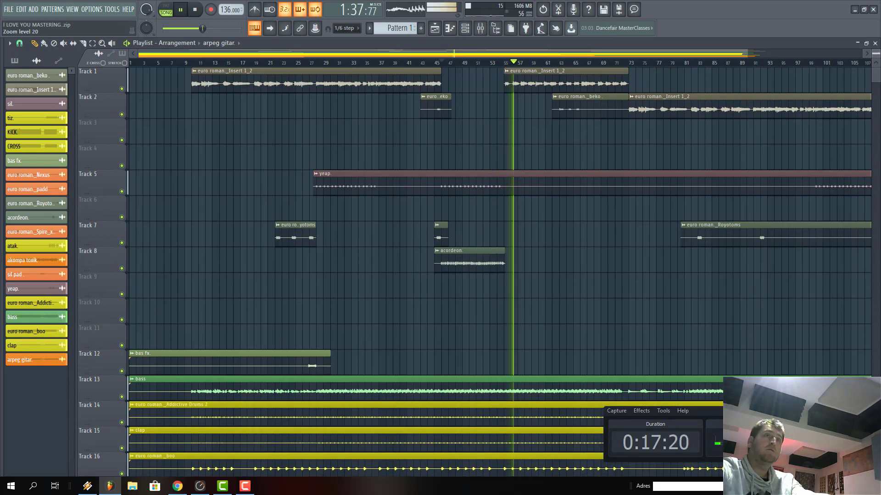
# Play from about bar 10, solo the euro roman_Nexus track and show its sampler settings and mixer channel.
pyautogui.scroll(-6, 511, 191)
pyautogui.scroll(6, 365, 181)
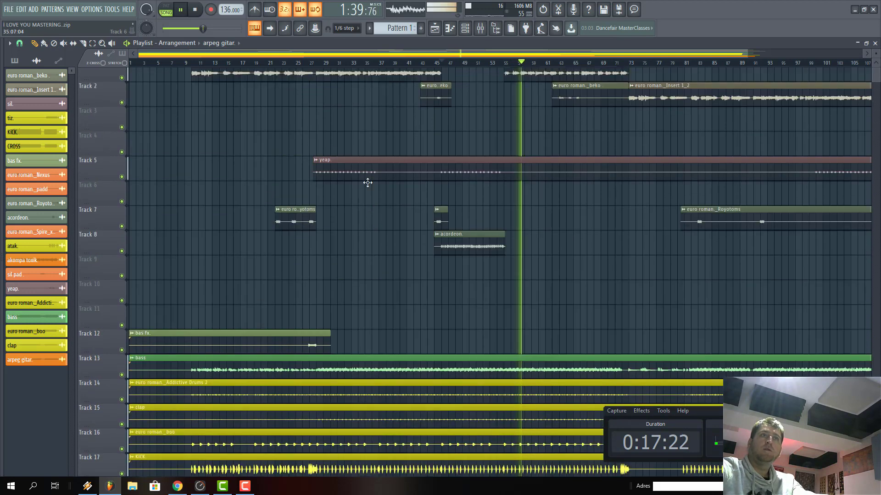
pyautogui.click(195, 62)
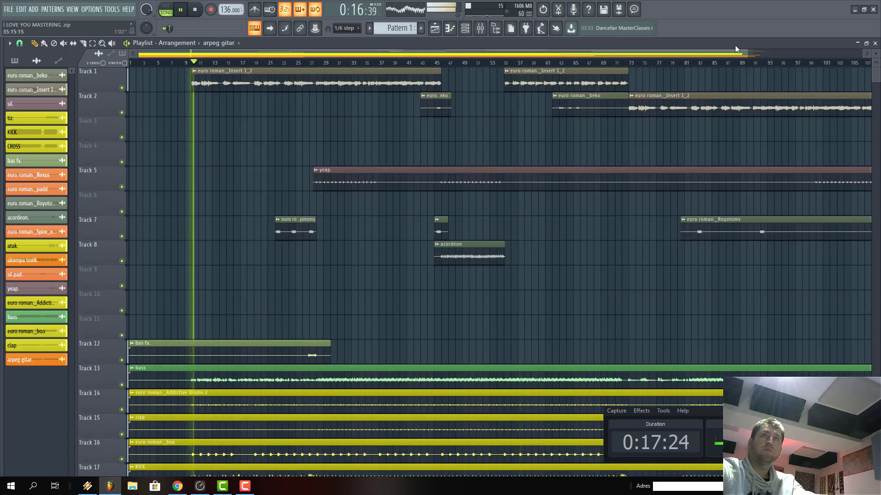
pyautogui.moveTo(748, 50); pyautogui.dragTo(551, 207)
pyautogui.scroll(-5, 326, 198)
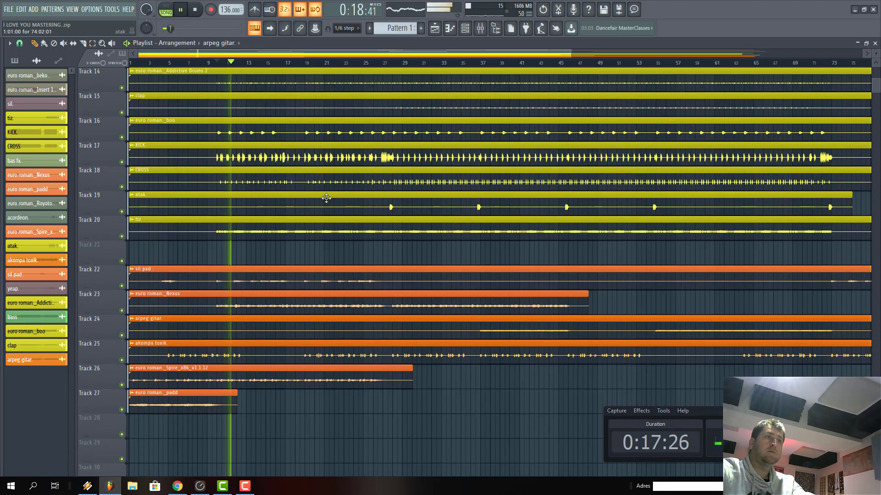
pyautogui.rightClick(122, 311)
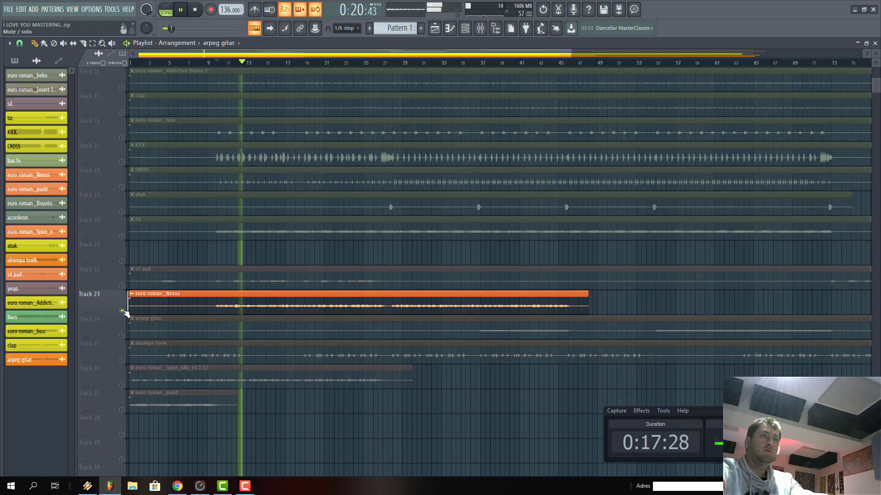
pyautogui.doubleClick(266, 305)
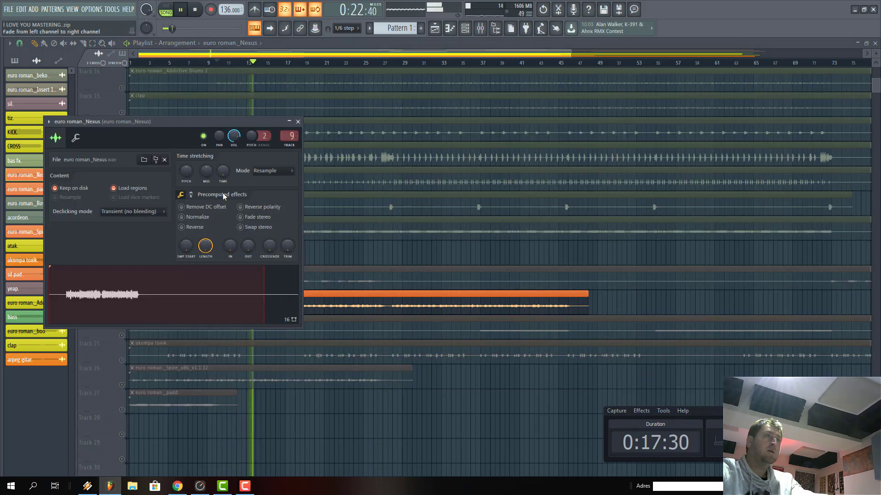
pyautogui.click(480, 28)
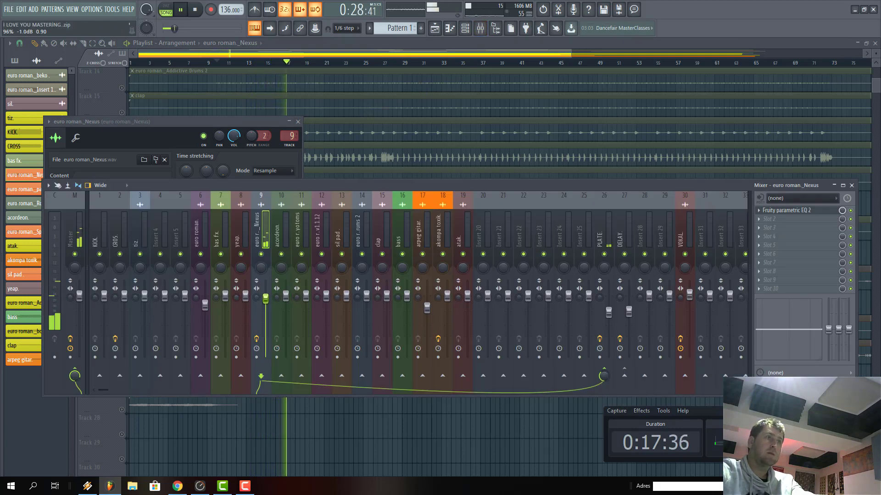
# Add Fruity Limiter to the second effect slot of the Nexus mixer channel and lower its ceiling.
pyautogui.click(761, 217)
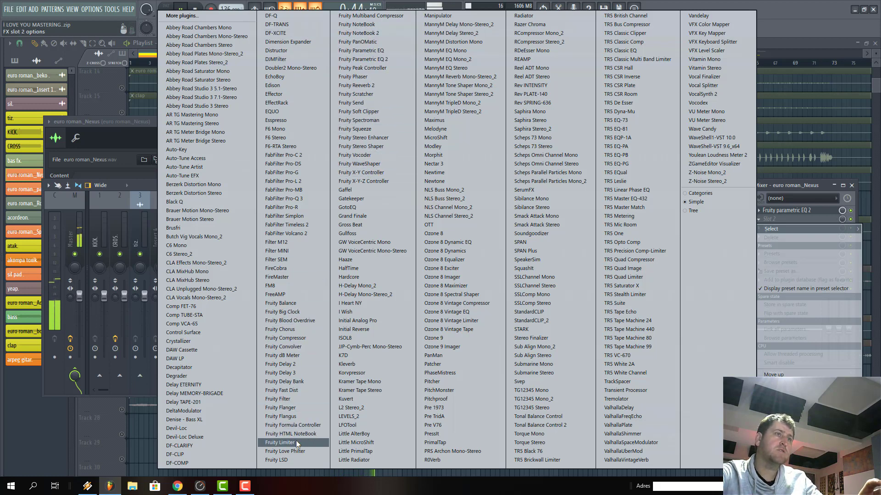
pyautogui.click(281, 442)
pyautogui.moveTo(259, 169); pyautogui.dragTo(488, 173)
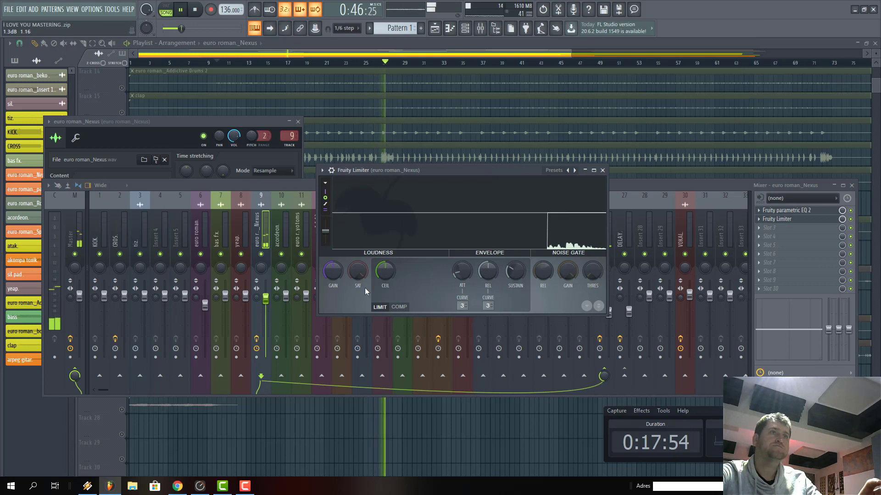
pyautogui.moveTo(378, 273); pyautogui.dragTo(378, 315)
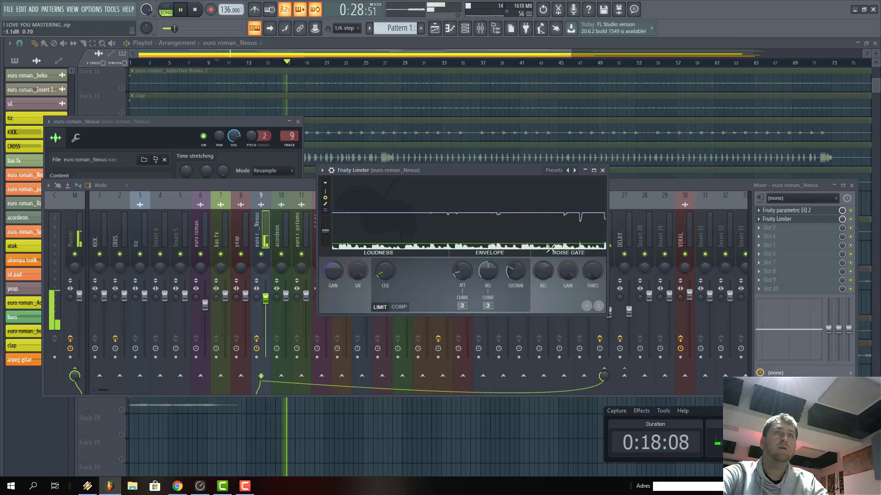
# Hide the mixer and limiter, unsolo the Nexus track, replay the full mix and briefly solo the euro roman_Spire_x86 track.
pyautogui.press('space')
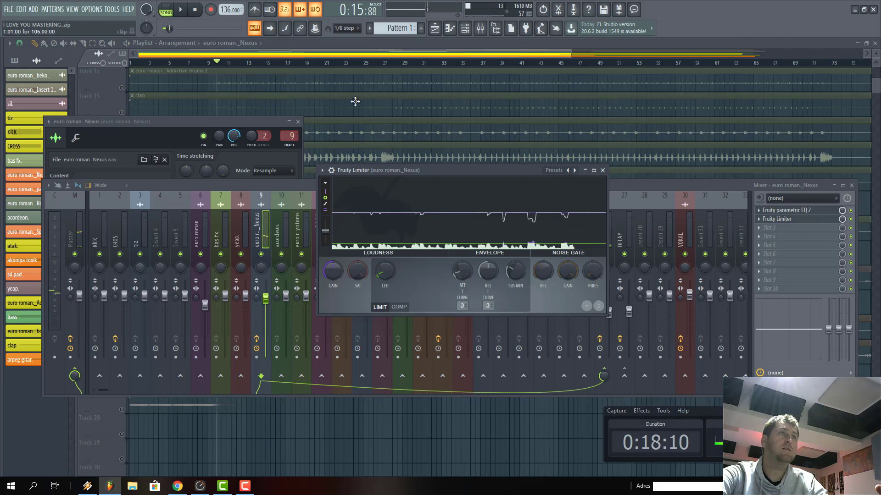
pyautogui.click(325, 72)
pyautogui.rightClick(122, 311)
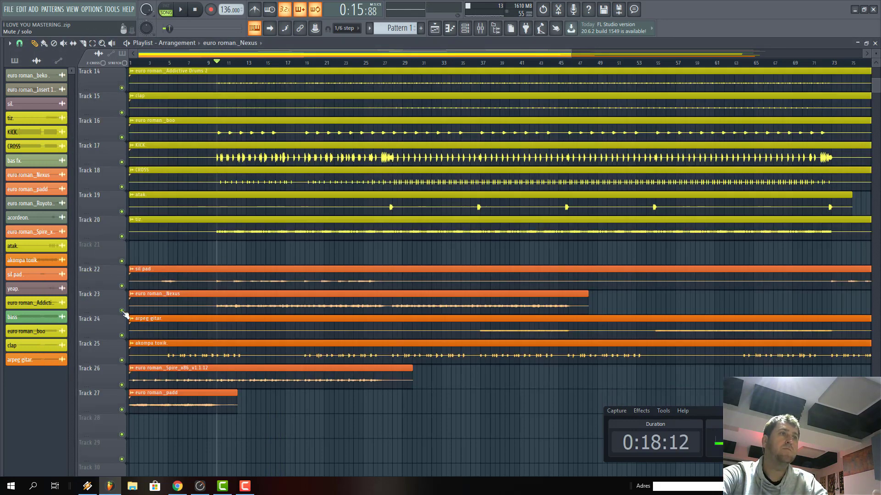
pyautogui.press('space')
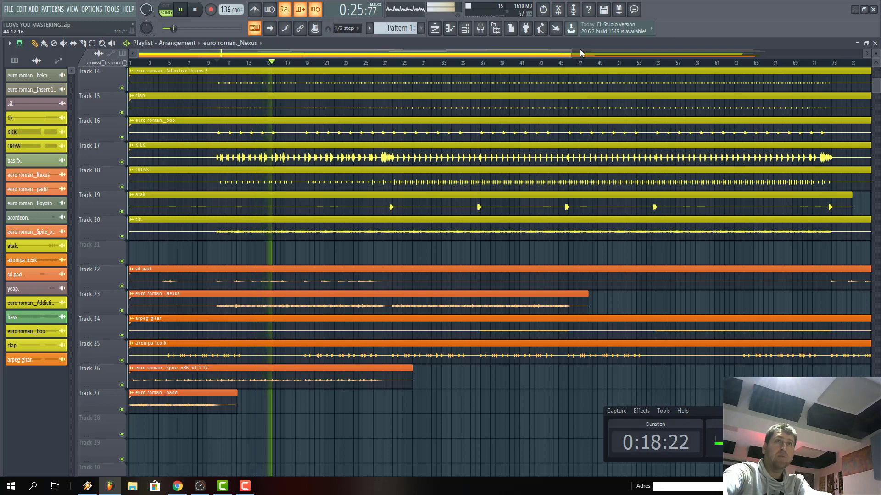
pyautogui.moveTo(571, 54); pyautogui.dragTo(417, 65)
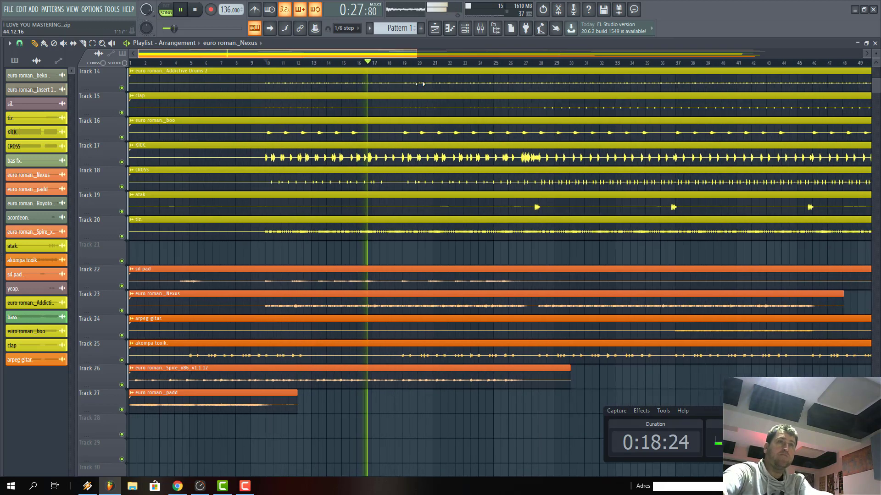
pyautogui.rightClick(122, 385)
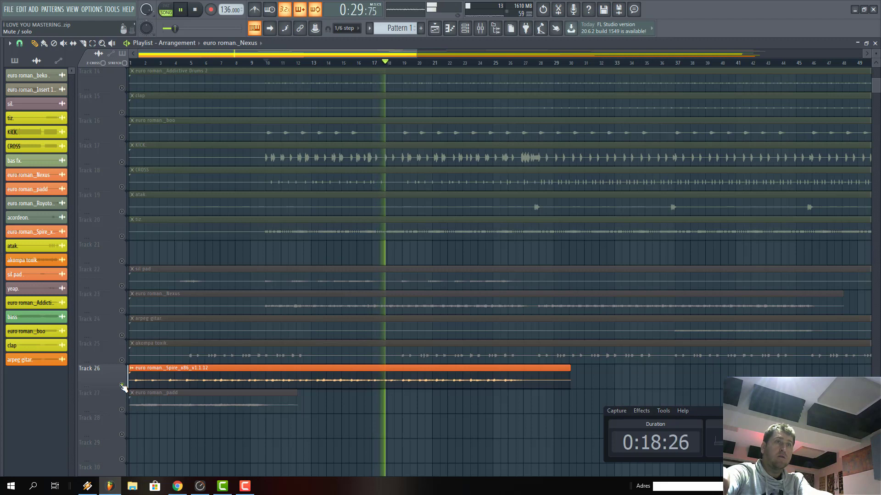
pyautogui.rightClick(122, 385)
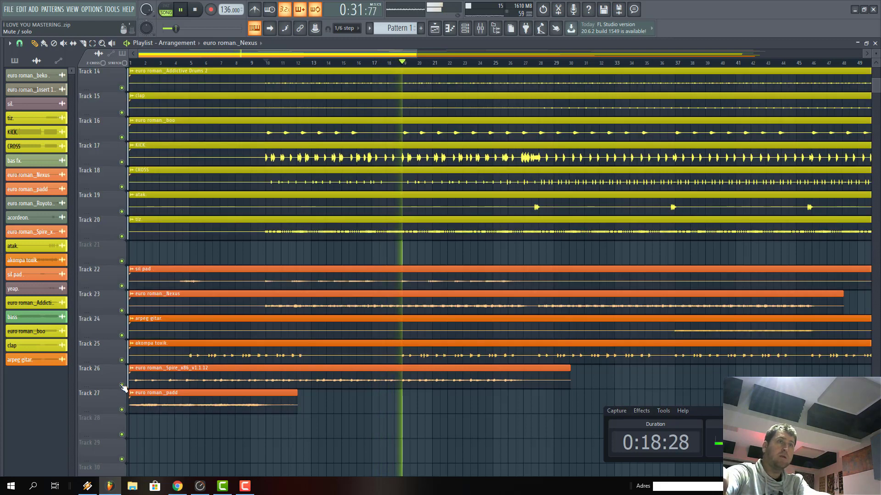
# Solo the Nexus track, slice its clip at bar 19 and trim the second part to start at about bar 27.
pyautogui.rightClick(122, 311)
pyautogui.press('space')
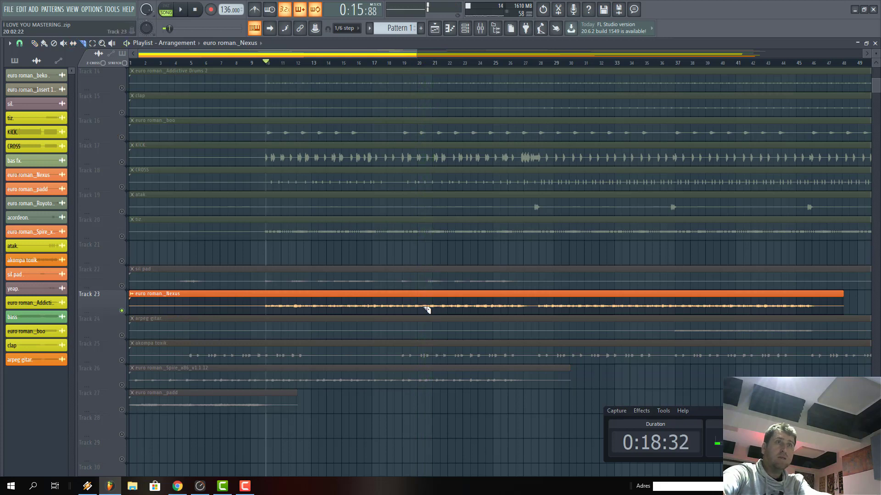
pyautogui.click(406, 65)
pyautogui.press('space')
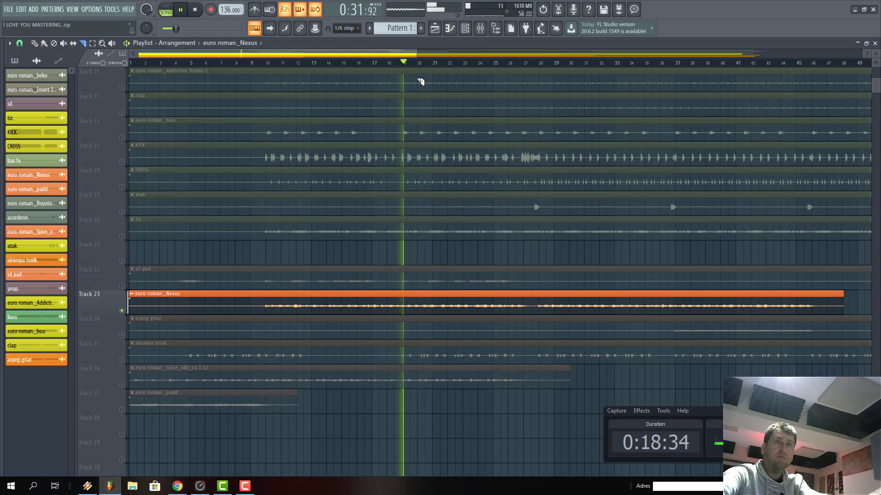
pyautogui.scroll(2, 460, 249)
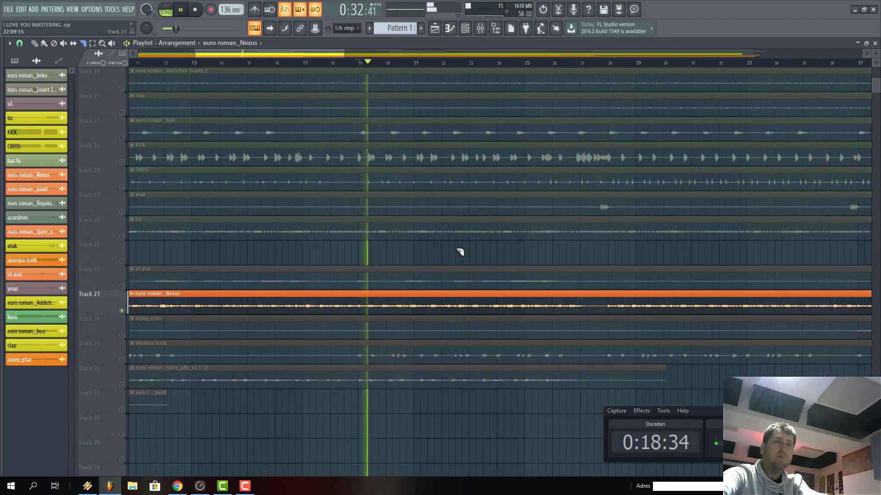
pyautogui.click(364, 304)
pyautogui.press('space')
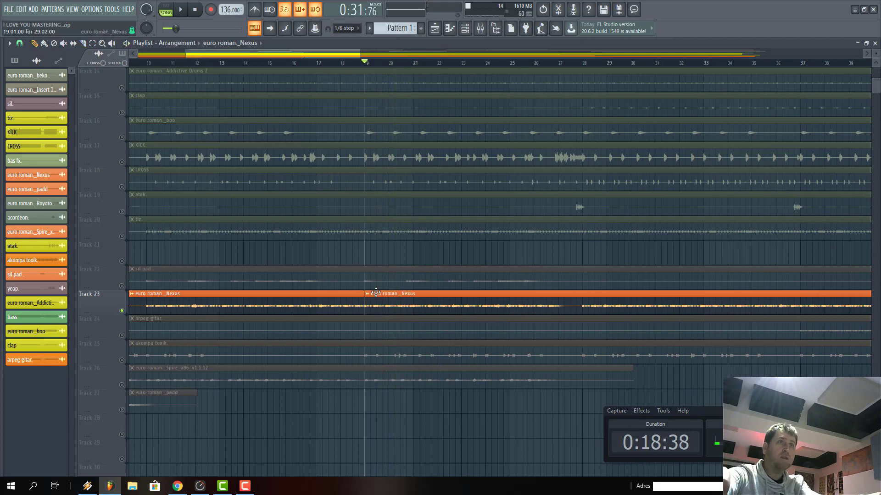
pyautogui.moveTo(364, 304); pyautogui.dragTo(569, 314)
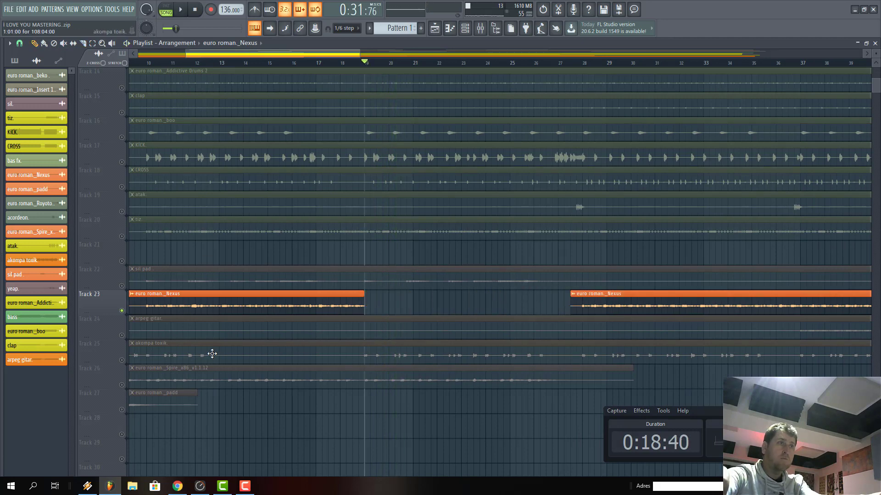
# Unsolo the Nexus track, listen to the full mix from bar 19 and view the sil pad sampler settings.
pyautogui.rightClick(122, 311)
pyautogui.rightClick(121, 310)
pyautogui.rightClick(122, 310)
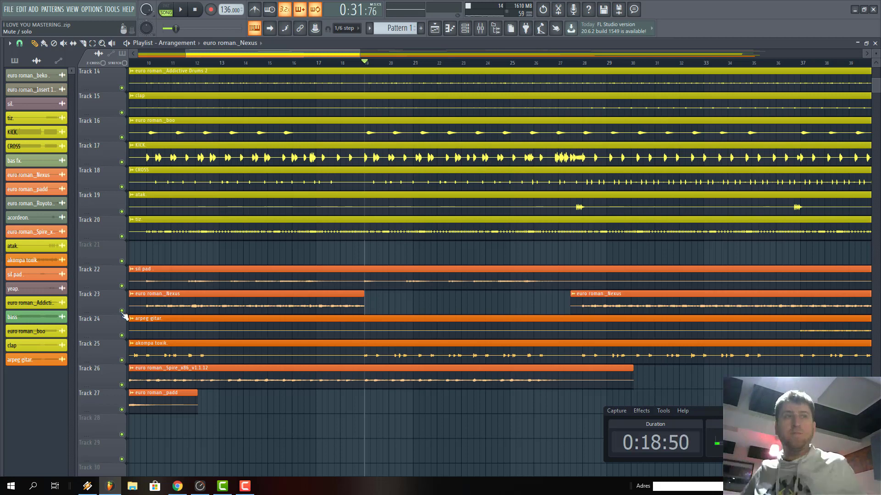
pyautogui.press('space')
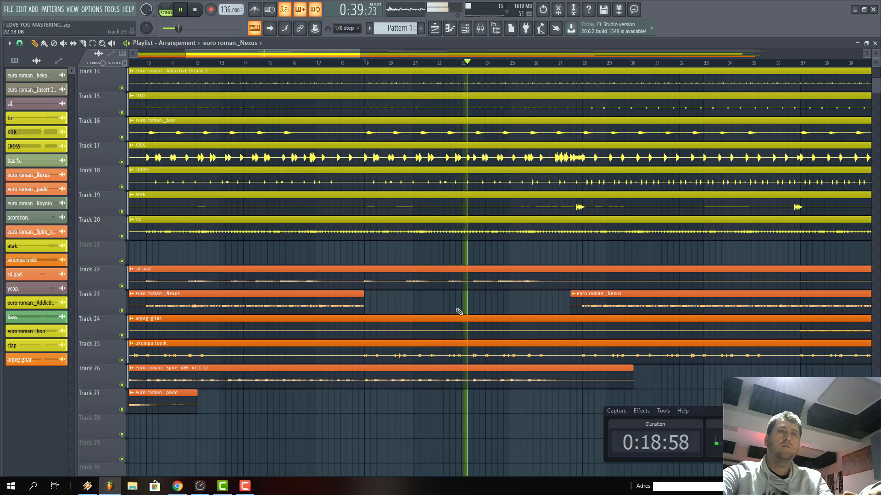
pyautogui.doubleClick(461, 277)
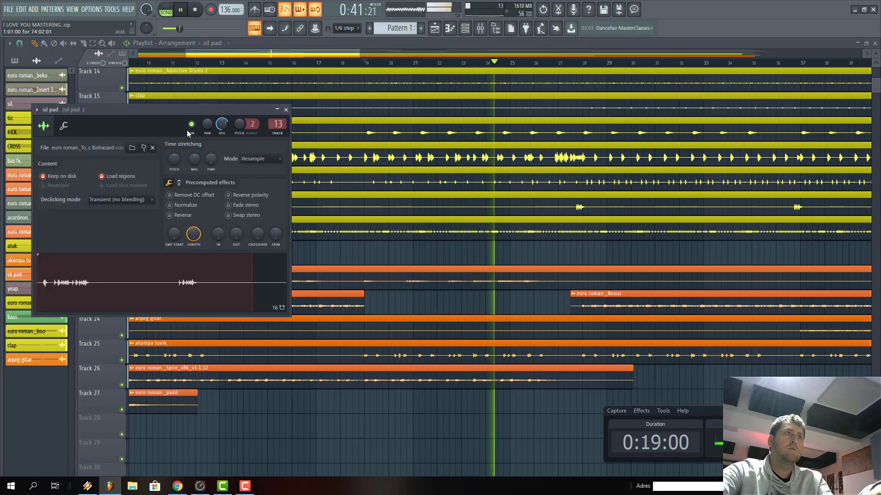
pyautogui.moveTo(360, 54); pyautogui.dragTo(525, 53)
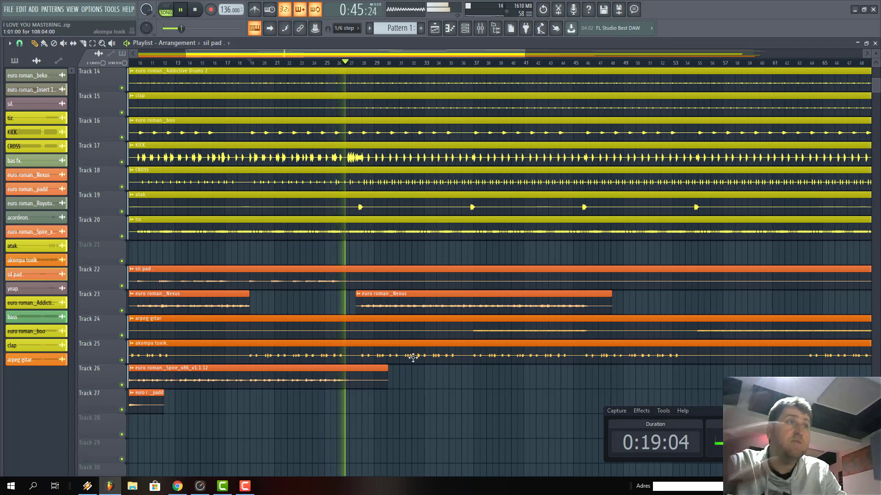
pyautogui.press('space')
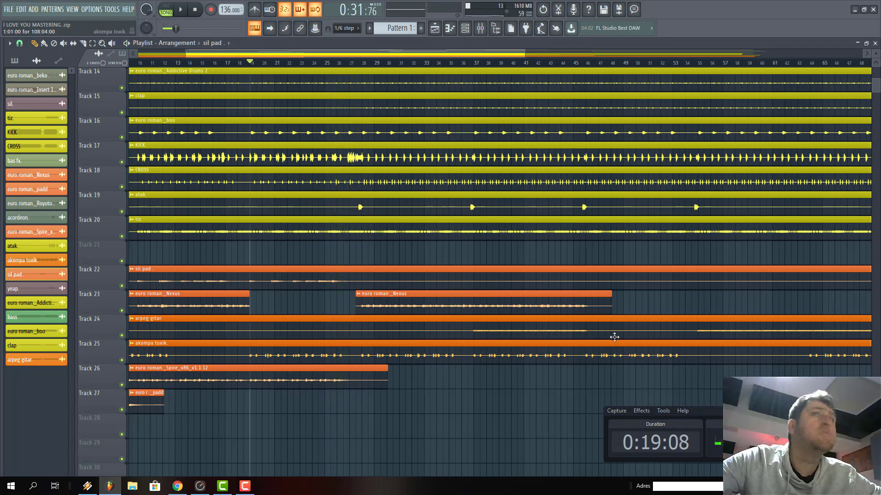
# Rename the sil pad clip's channel on track 22 to "pad".
pyautogui.scroll(5, 500, 270)
pyautogui.scroll(-7, 500, 271)
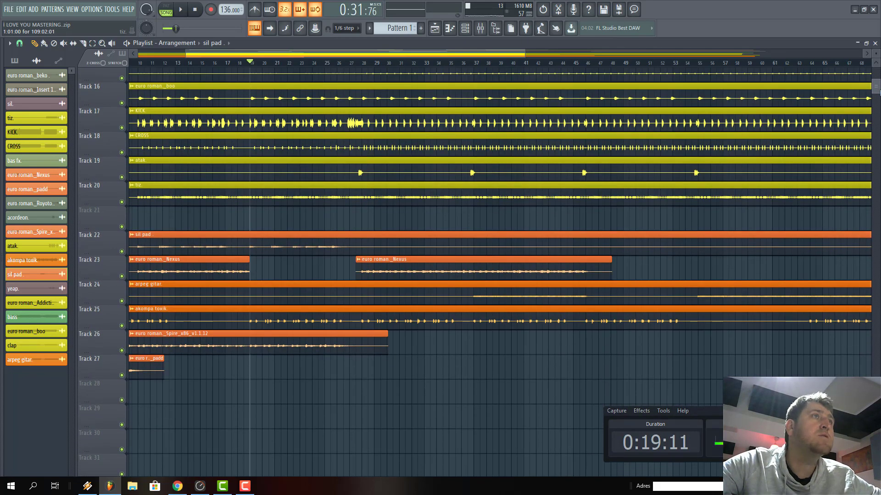
pyautogui.moveTo(876, 87)
pyautogui.mouseDown()
pyautogui.moveTo(877, 71)
pyautogui.moveTo(876, 87)
pyautogui.mouseUp()
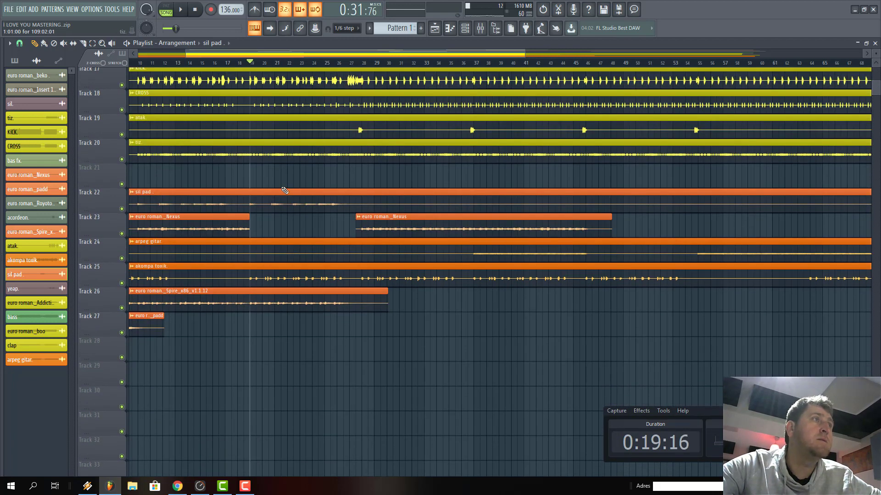
pyautogui.press('F2')
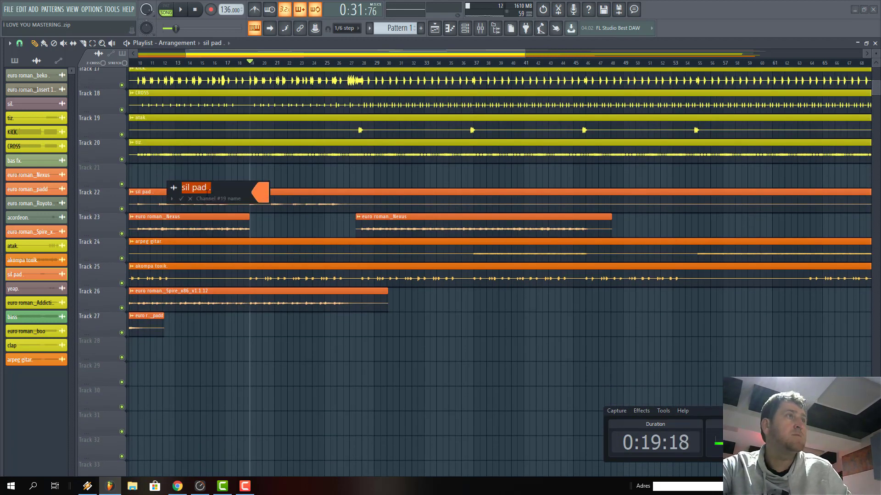
pyautogui.press('BackSpace')
pyautogui.press('Return')
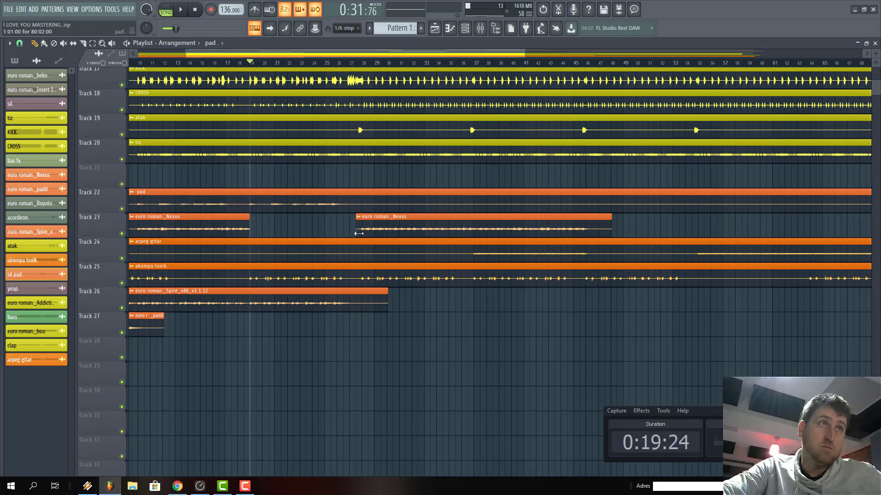
# Solo and unsolo the pad track, and play the full mix from about bar 27.
pyautogui.rightClick(122, 209)
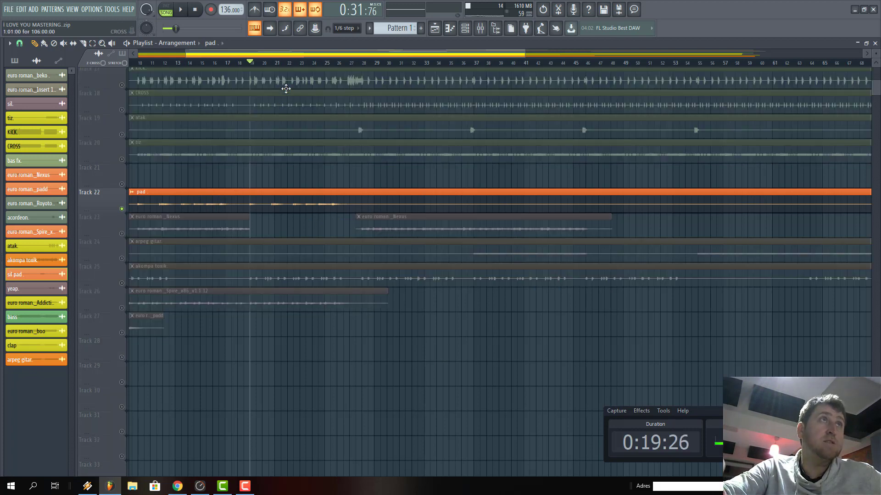
pyautogui.rightClick(122, 209)
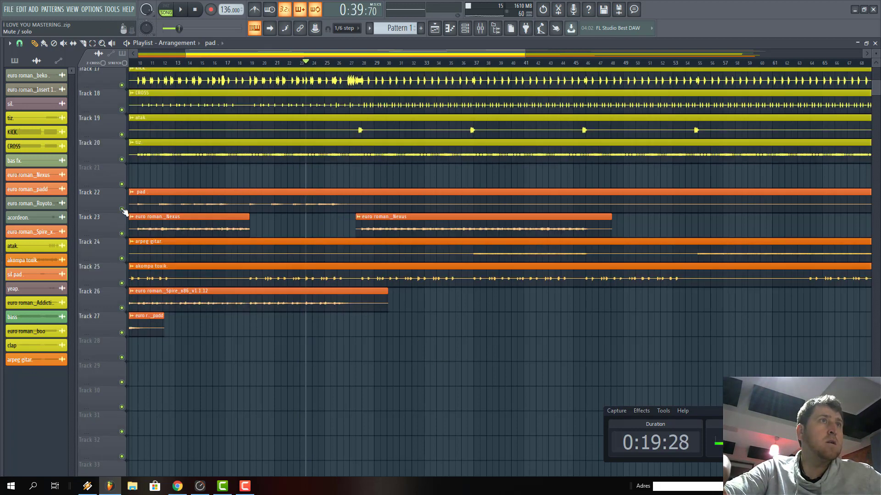
pyautogui.press('space')
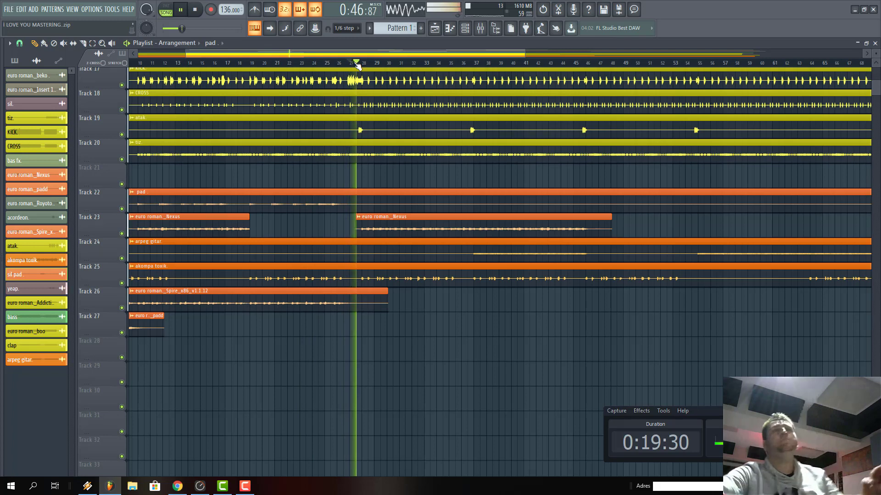
# Shorten the euro roman_Spire_x86 clip on track 26 to end at about bar 28 and replay the full mix.
pyautogui.click(195, 9)
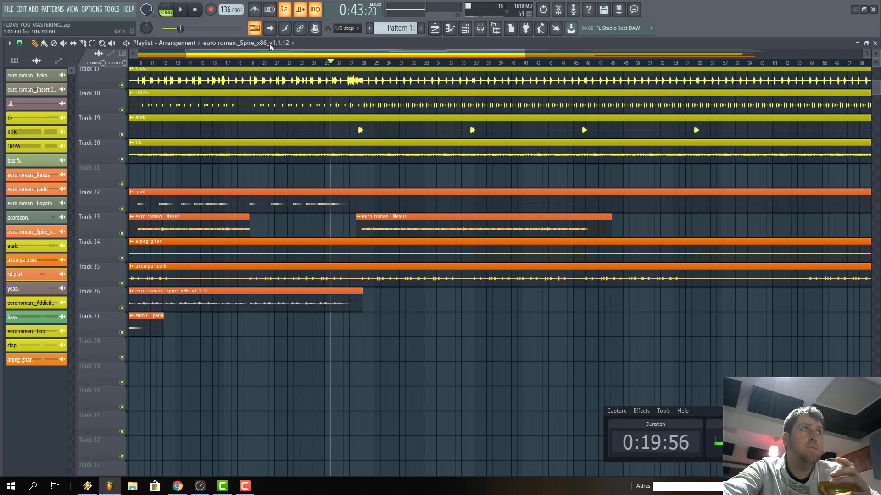
pyautogui.click(182, 10)
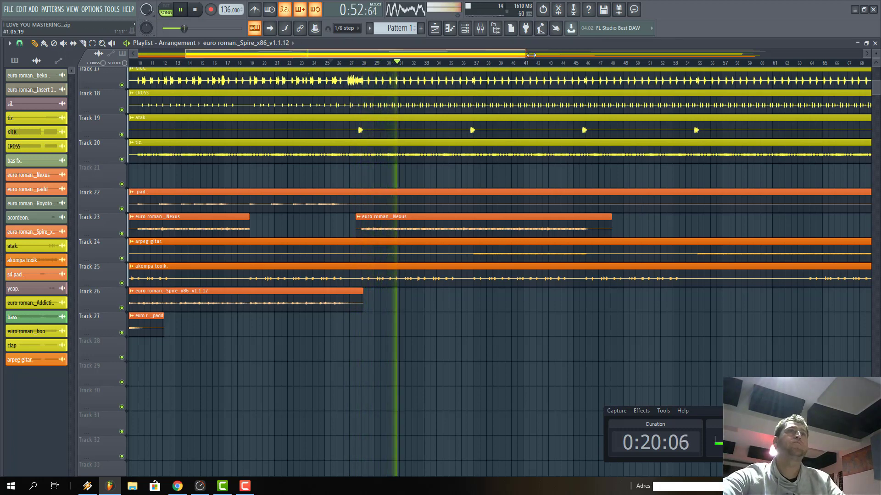
pyautogui.moveTo(526, 54); pyautogui.dragTo(570, 55)
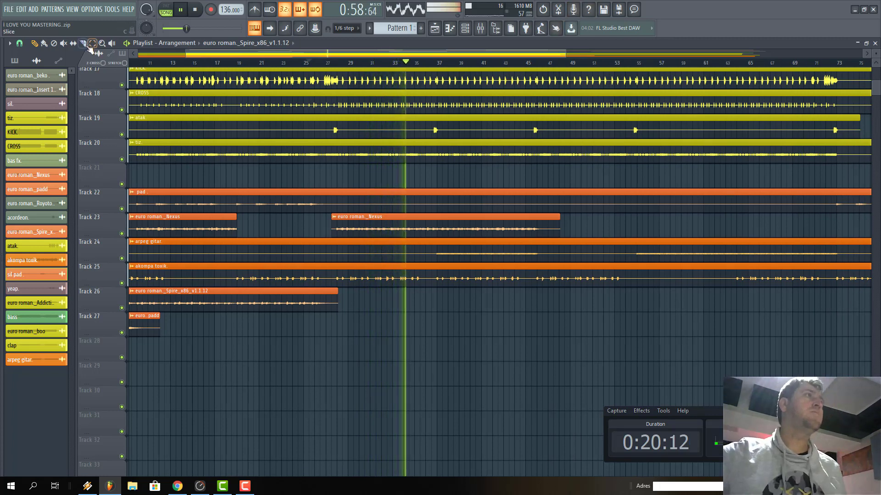
# Slice the second euro roman_Nexus clip on track 23 at about bar 37 and delete the part after the cut.
pyautogui.scroll(3, 667, 223)
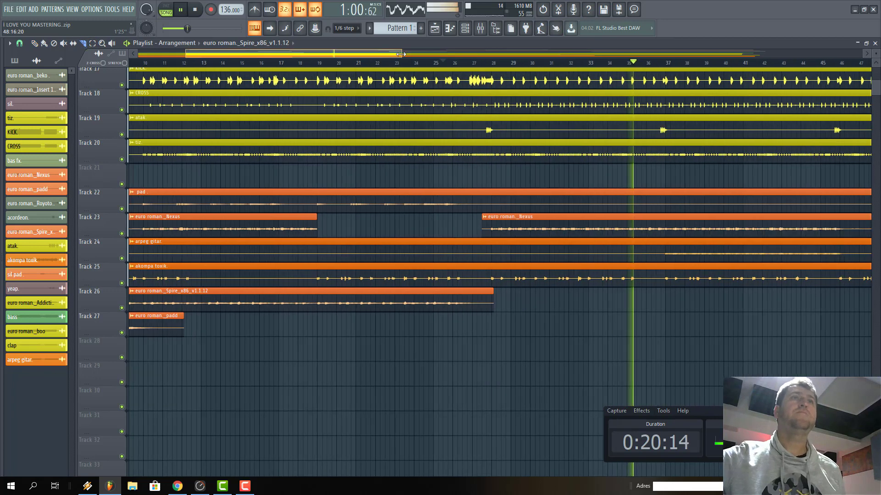
pyautogui.click(670, 224)
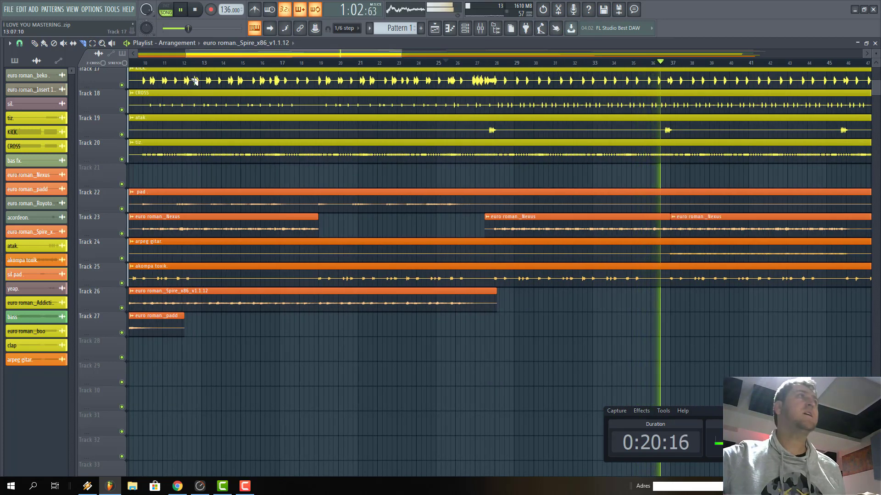
pyautogui.rightClick(695, 224)
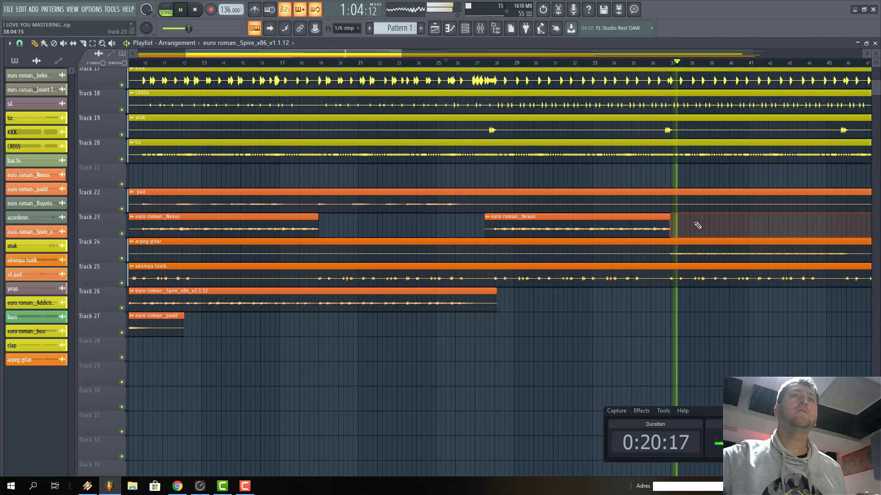
# View the arpeg gitar sampler settings and audition the guitar on track 24 from about bar 37.
pyautogui.doubleClick(694, 255)
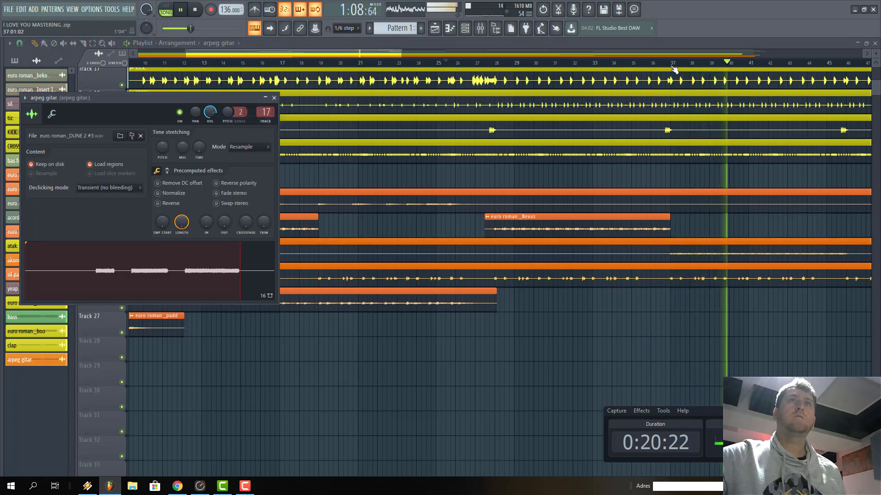
pyautogui.click(604, 191)
pyautogui.keyDown('ctrl'); pyautogui.click(129, 250); pyautogui.keyUp('ctrl')
pyautogui.click(243, 244)
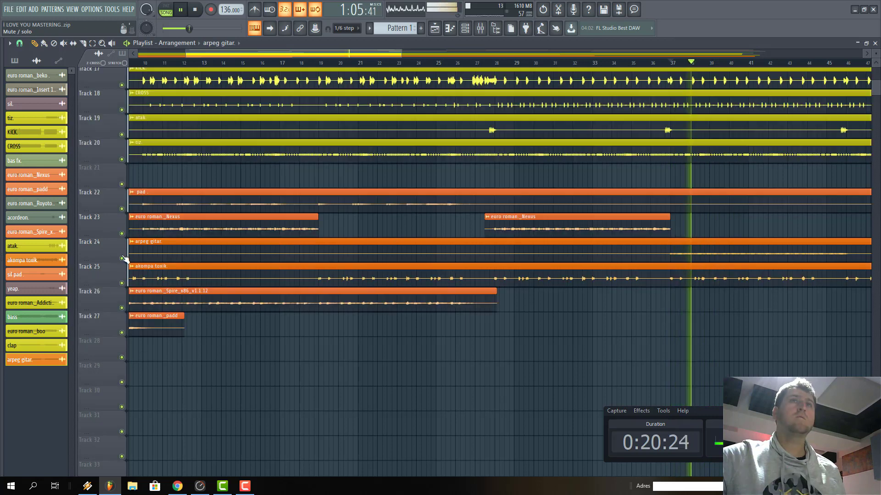
# Extend the second euro roman_Nexus clip on track 23 to end at about bar 50 and listen to the mix.
pyautogui.moveTo(402, 50); pyautogui.dragTo(562, 72)
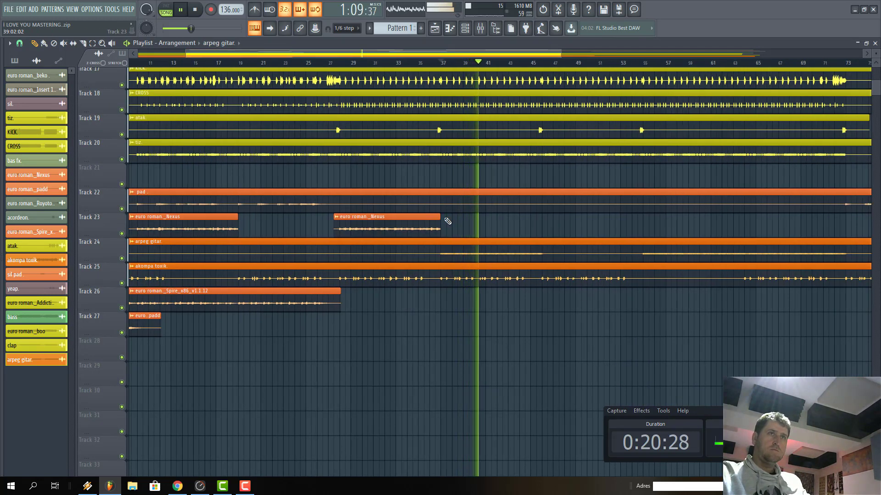
pyautogui.moveTo(440, 218); pyautogui.dragTo(583, 218)
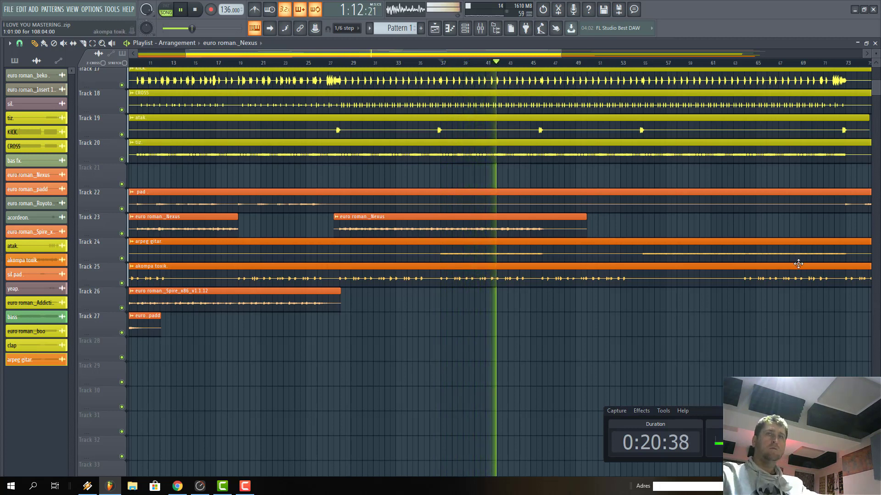
pyautogui.scroll(4, 772, 181)
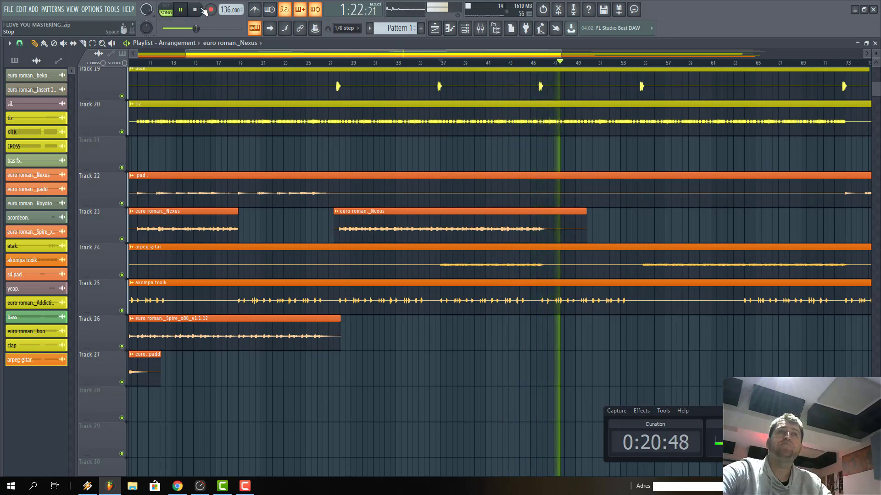
# Solo the akompa toxik track in the playlist and play it from around bar 45.
pyautogui.moveTo(561, 55); pyautogui.dragTo(601, 54)
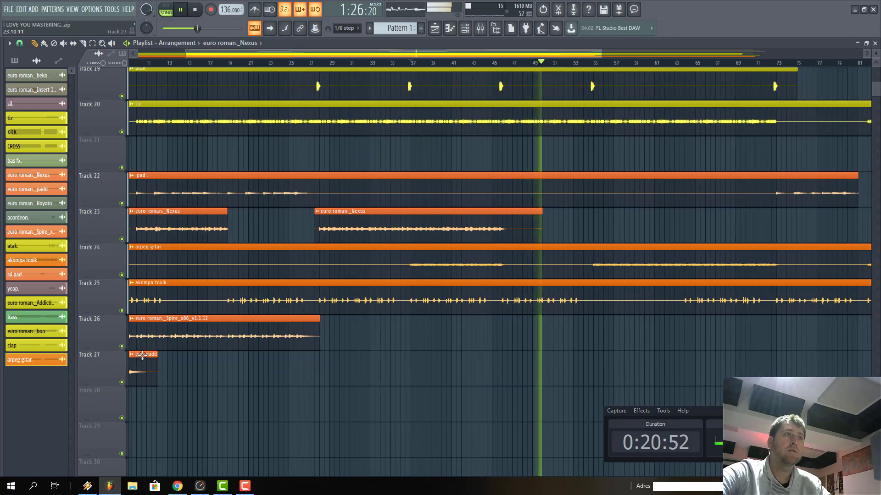
pyautogui.keyDown('ctrl'); pyautogui.click(121, 310); pyautogui.keyUp('ctrl')
pyautogui.press('space')
pyautogui.press('space')
pyautogui.click(490, 61)
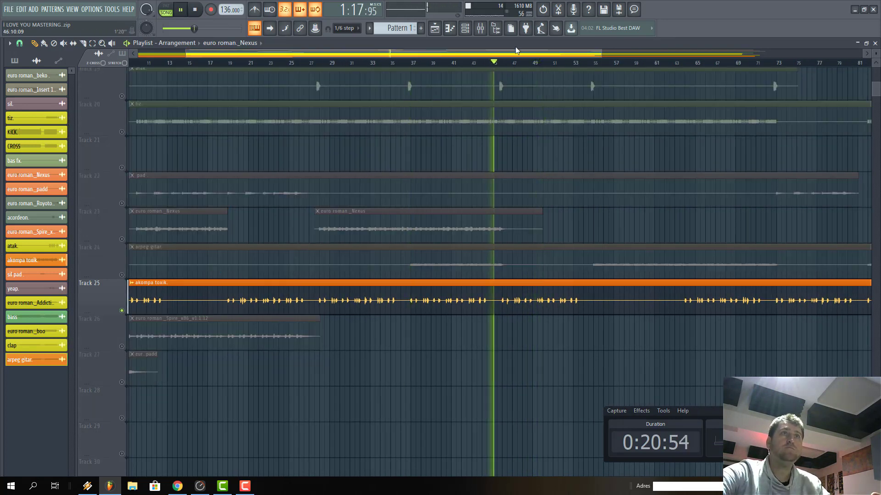
# Adjust Fruity parametric EQ 2 on the akompa toxik channel, moving the band 5 boost slightly lower in frequency and higher in gain.
pyautogui.click(480, 28)
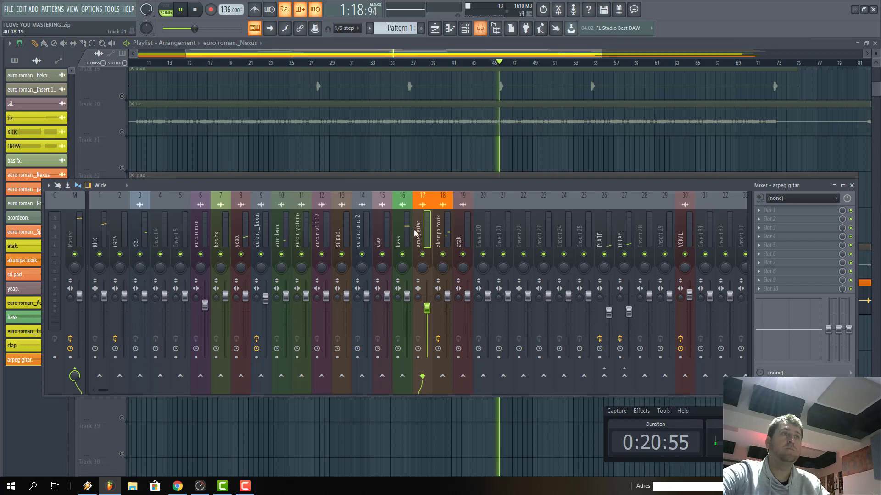
pyautogui.click(444, 236)
pyautogui.click(787, 210)
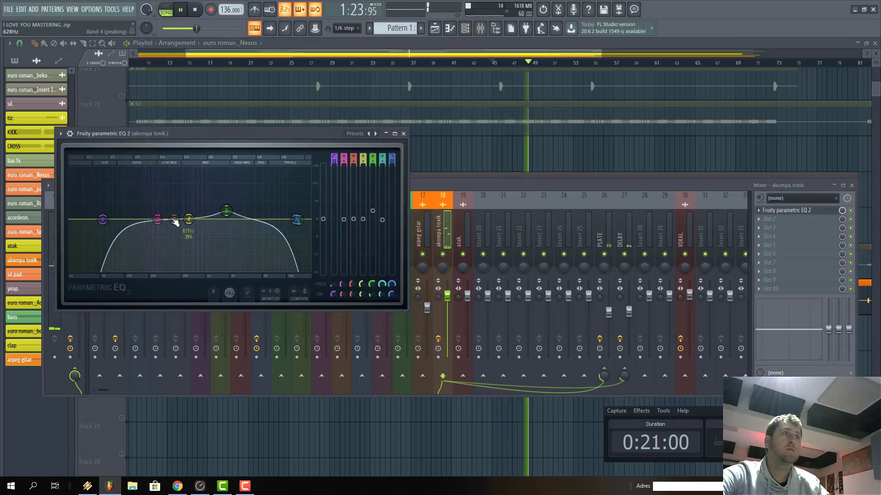
pyautogui.moveTo(177, 222); pyautogui.dragTo(216, 206)
pyautogui.scroll(5, 216, 206)
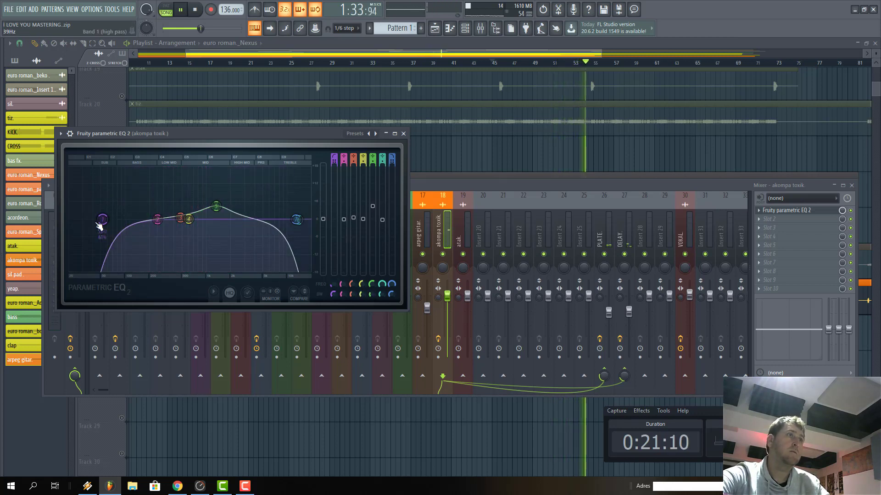
# Raise the band 1 high-pass cutoff in the akompa toxik EQ to about 168 Hz and replay the soloed track.
pyautogui.press('space')
pyautogui.moveTo(103, 220); pyautogui.dragTo(143, 219)
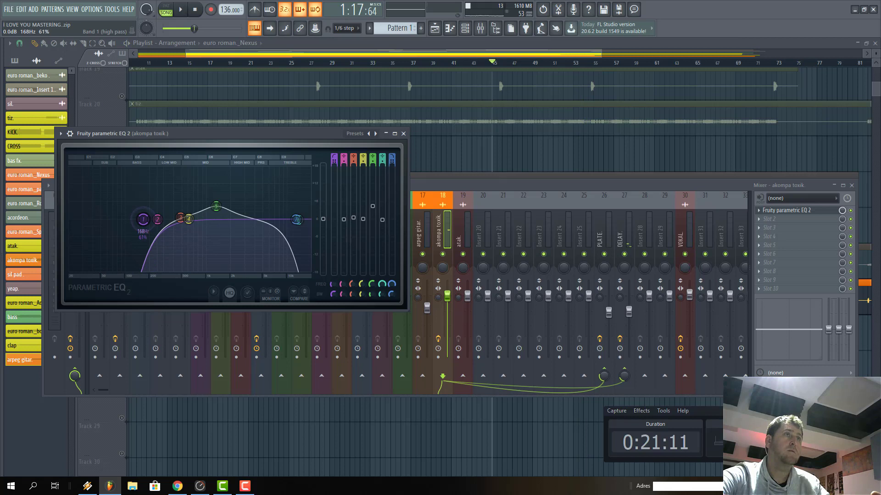
pyautogui.click(440, 55)
pyautogui.press('space')
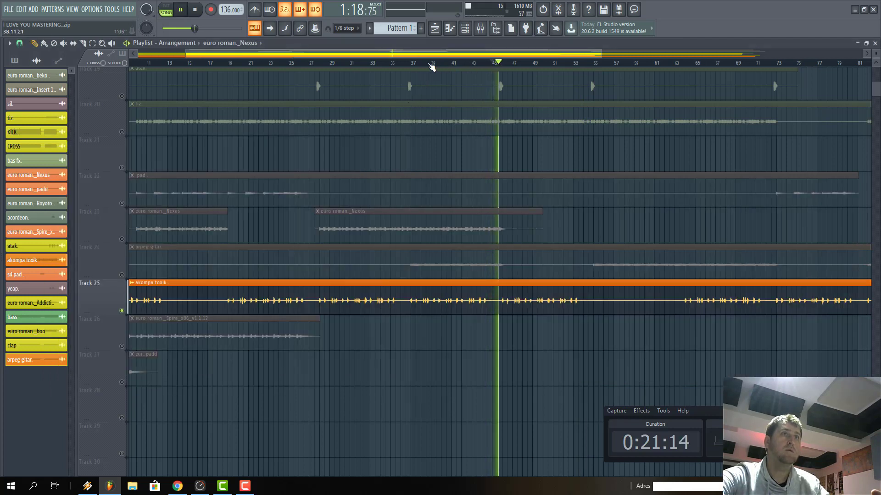
pyautogui.click(431, 66)
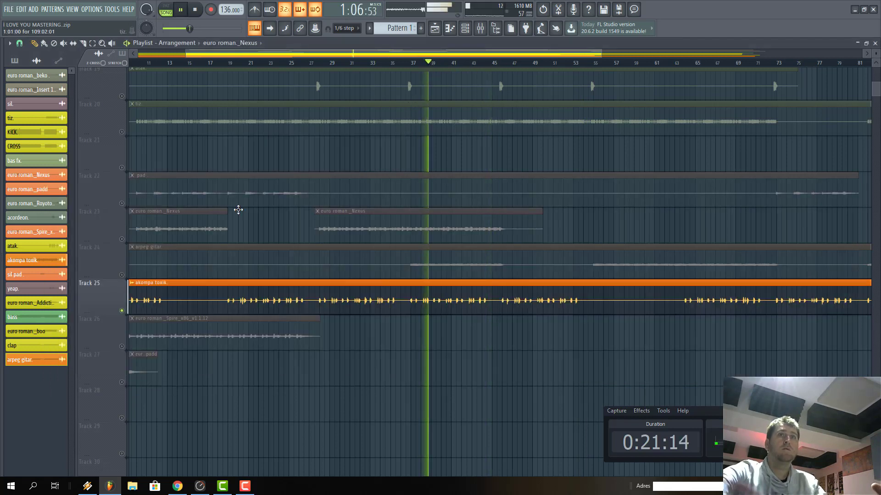
# Add the TR5 White 2A compressor in slot 2 of the akompa toxik channel with Peak Reduction at about 47.6 dB.
pyautogui.click(481, 29)
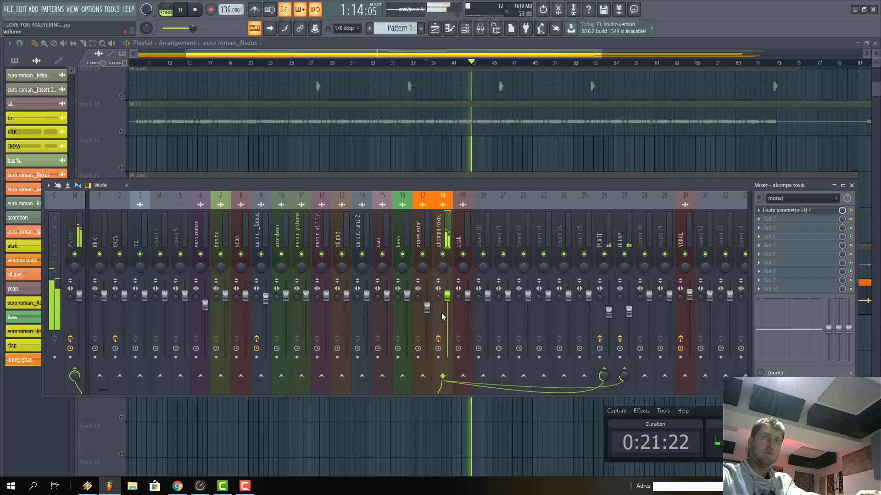
pyautogui.click(764, 218)
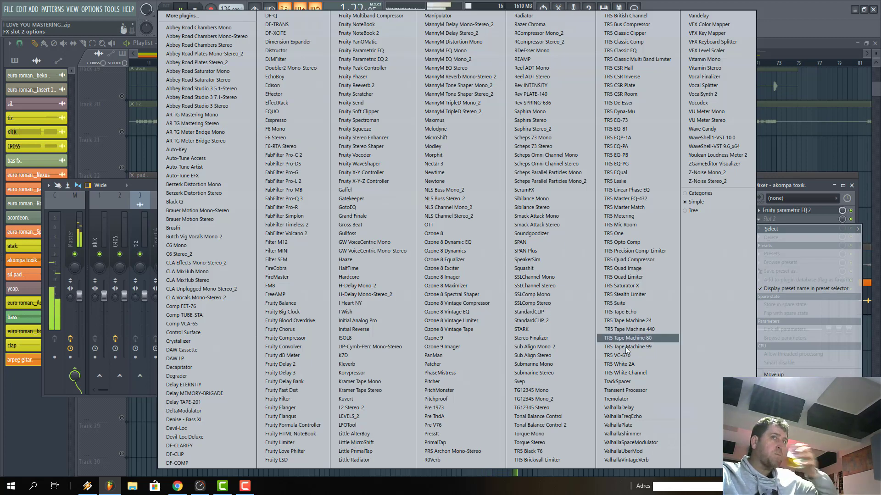
pyautogui.click(631, 365)
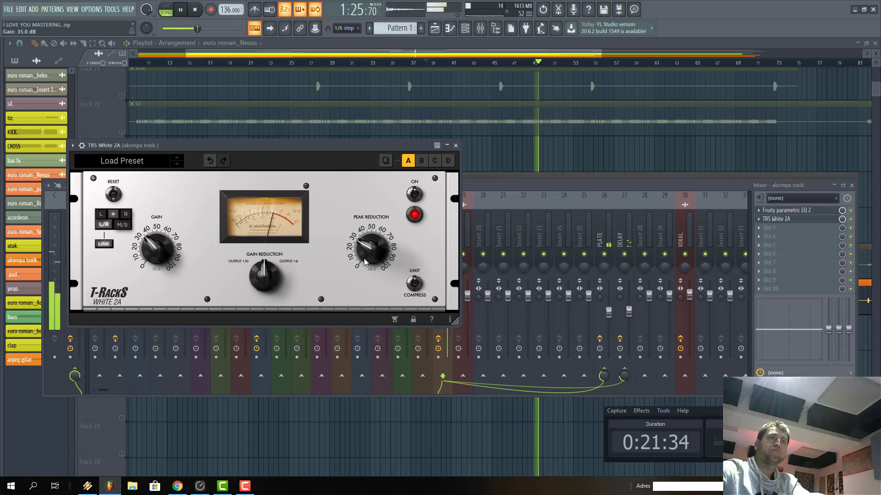
pyautogui.moveTo(370, 248)
pyautogui.mouseDown()
pyautogui.moveTo(374, 209)
pyautogui.moveTo(369, 231)
pyautogui.mouseUp()
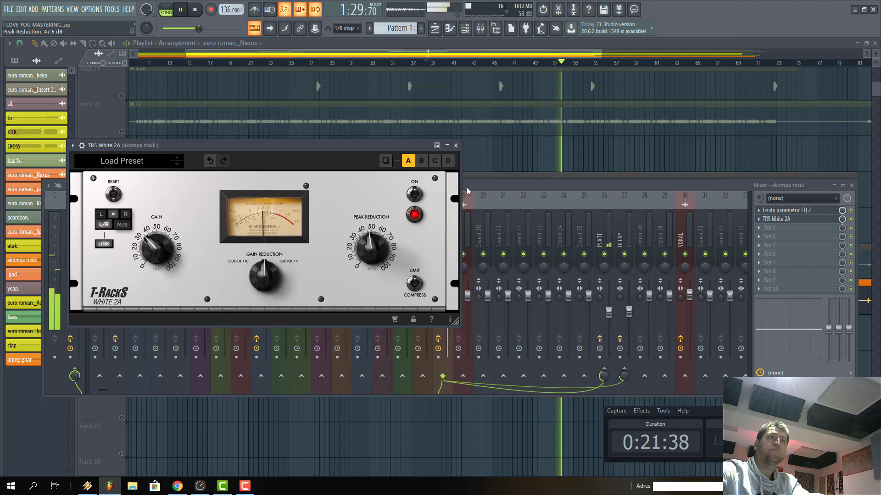
pyautogui.click(467, 187)
pyautogui.click(495, 106)
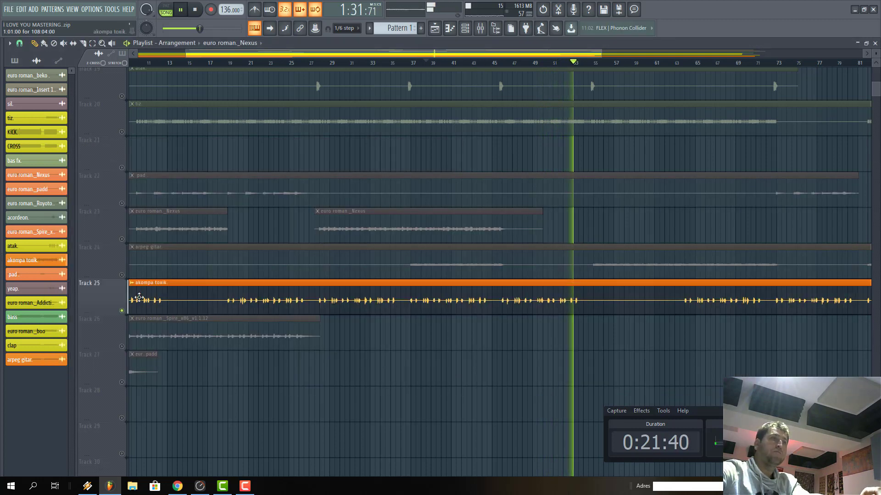
# Unsolo the akompa toxik track and play the full arrangement from around bar 29.
pyautogui.rightClick(122, 311)
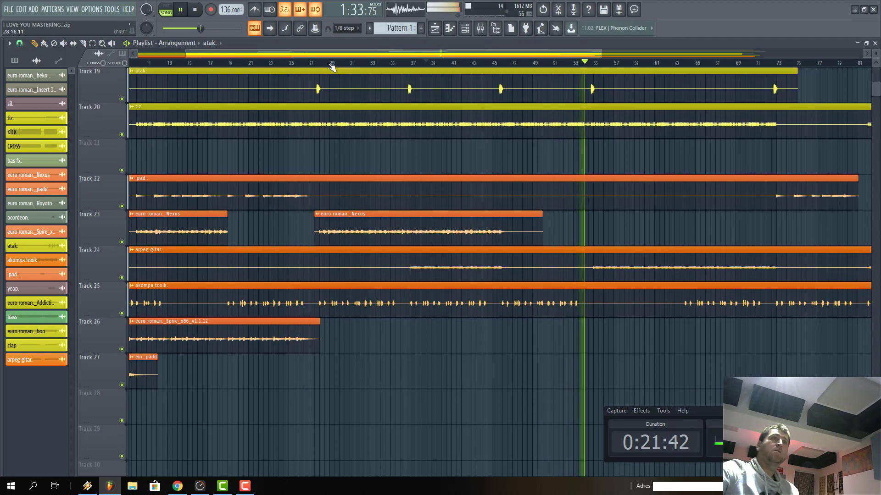
pyautogui.click(331, 64)
pyautogui.scroll(8, 348, 423)
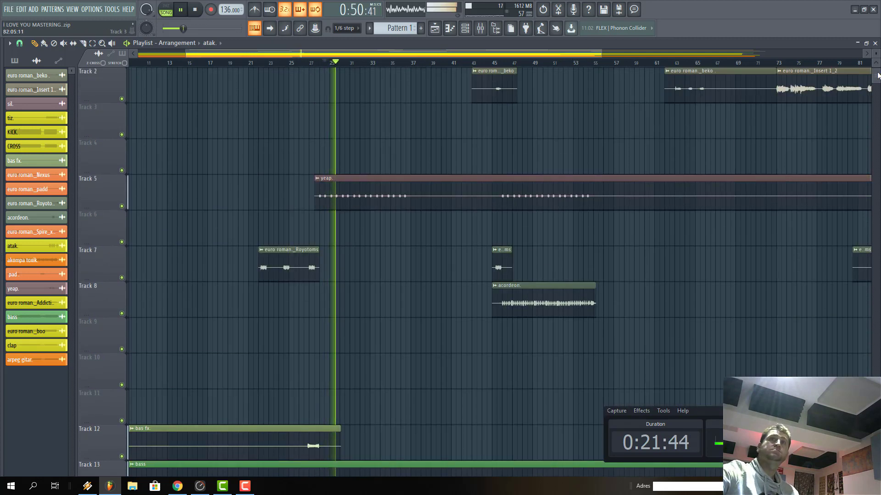
pyautogui.moveTo(878, 75); pyautogui.dragTo(877, 67)
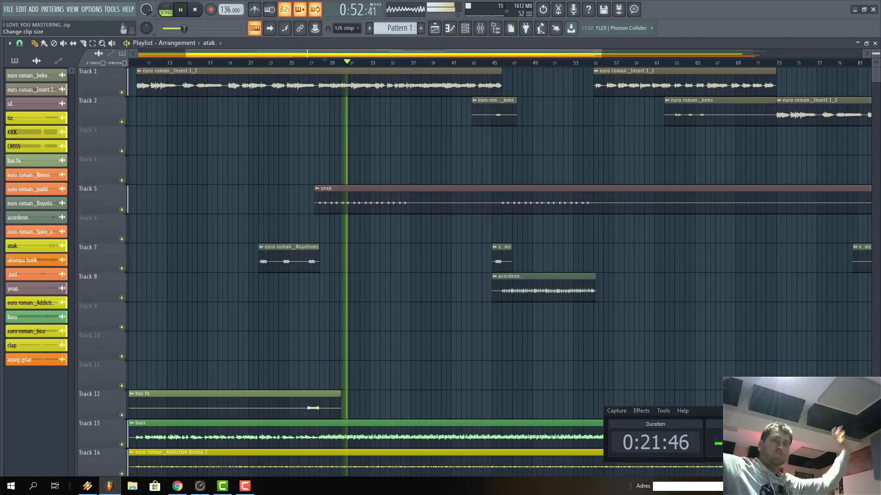
# Audition the akompa toxik mixer channel in the mix and soloed, replay from around bar 39, and stop playback.
pyautogui.click(487, 28)
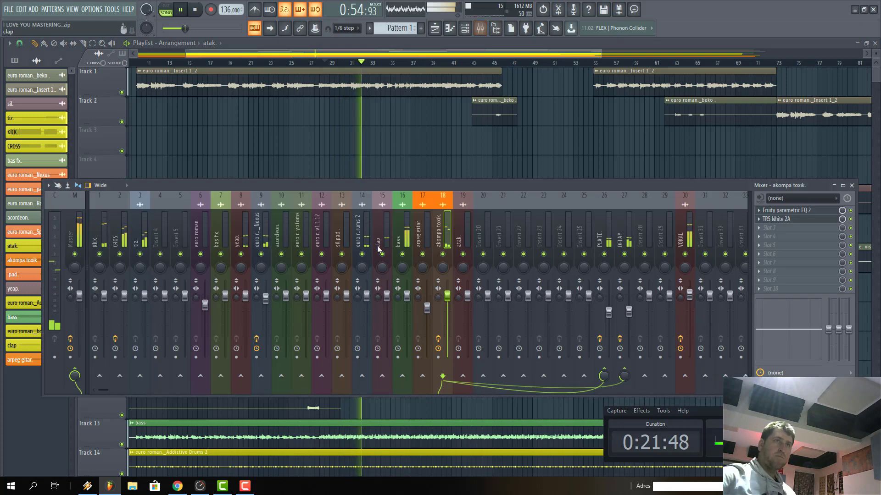
pyautogui.click(443, 306)
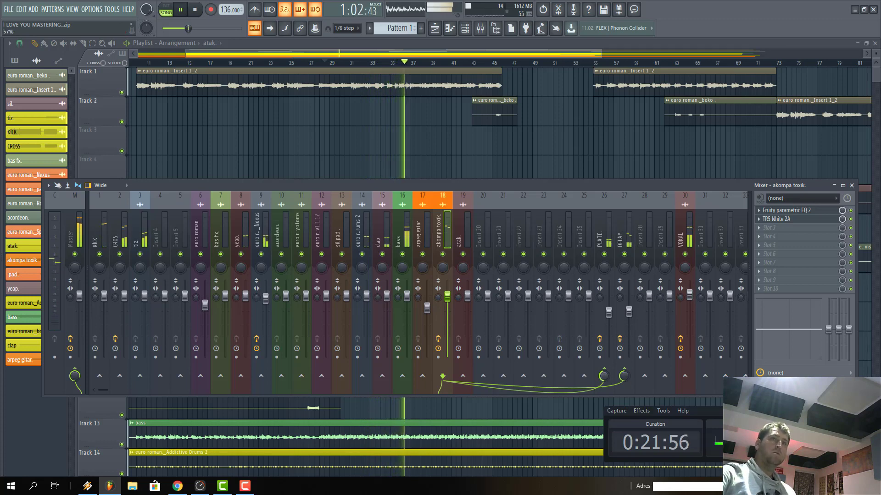
pyautogui.press('F9')
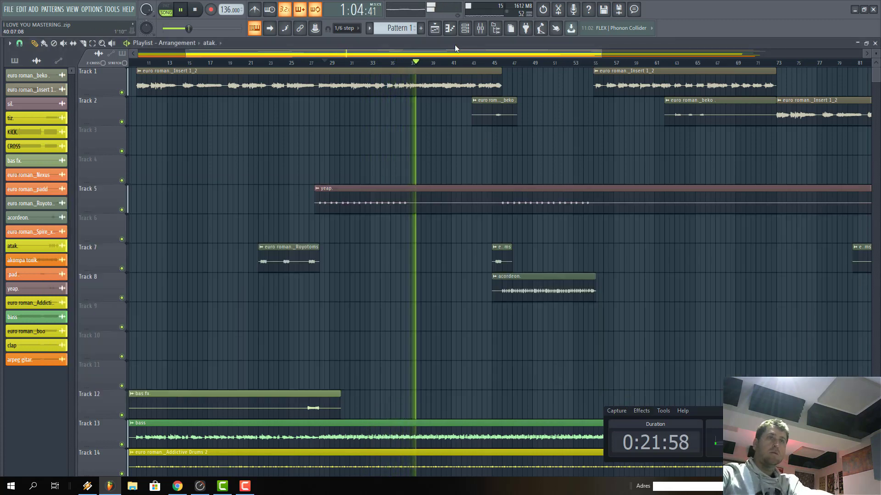
pyautogui.click(481, 29)
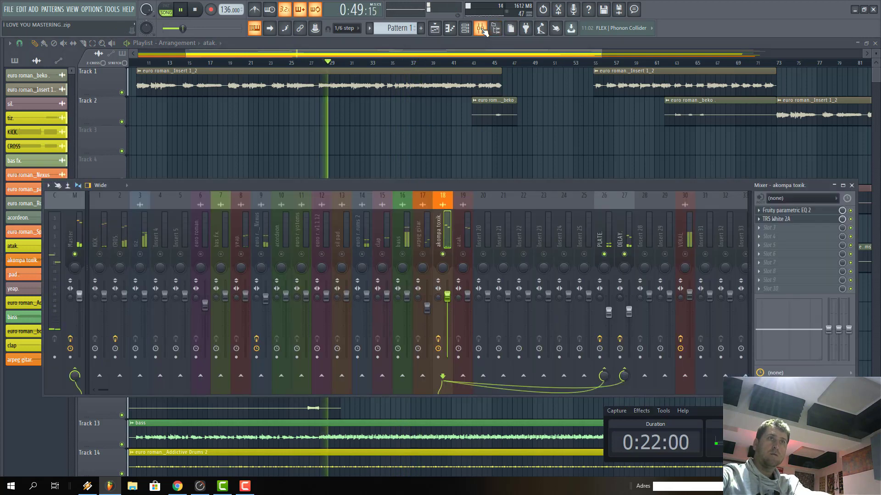
pyautogui.click(433, 62)
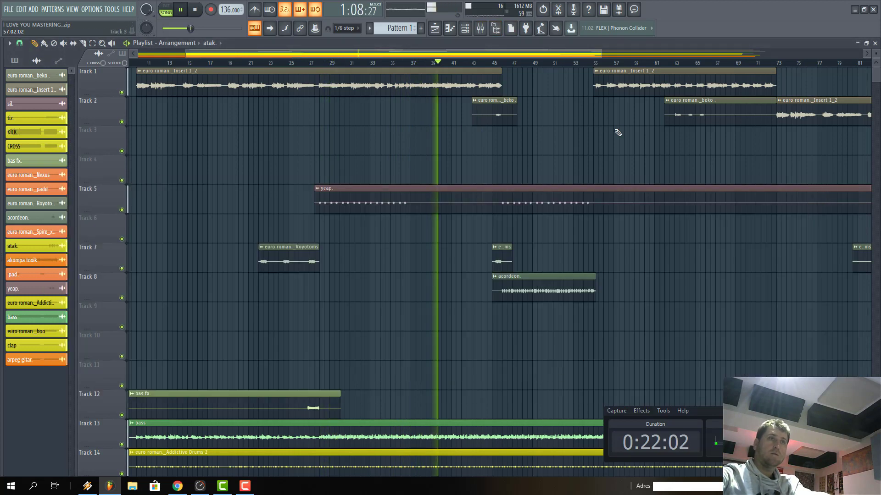
pyautogui.click(195, 9)
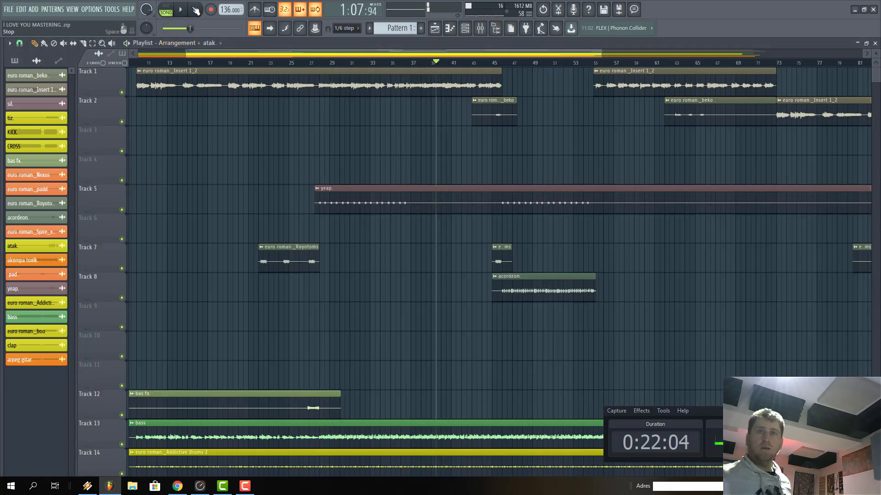
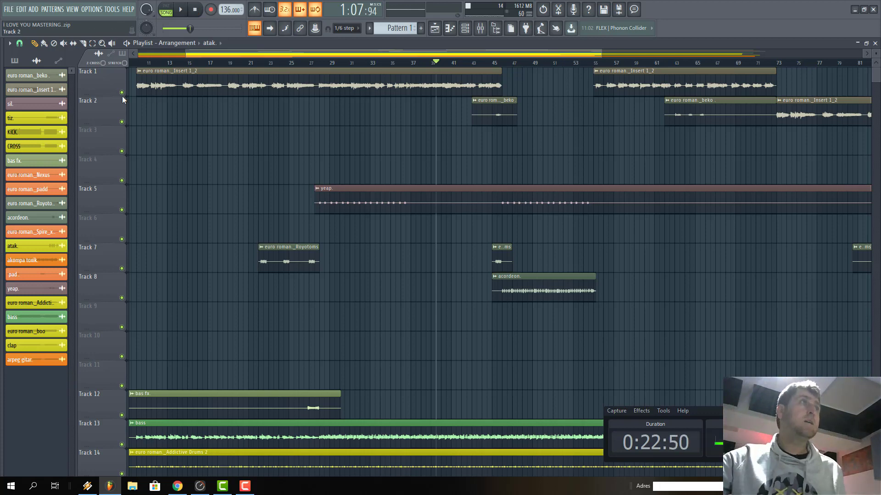
pyautogui.scroll(-10, 295, 70)
pyautogui.scroll(10, 348, 139)
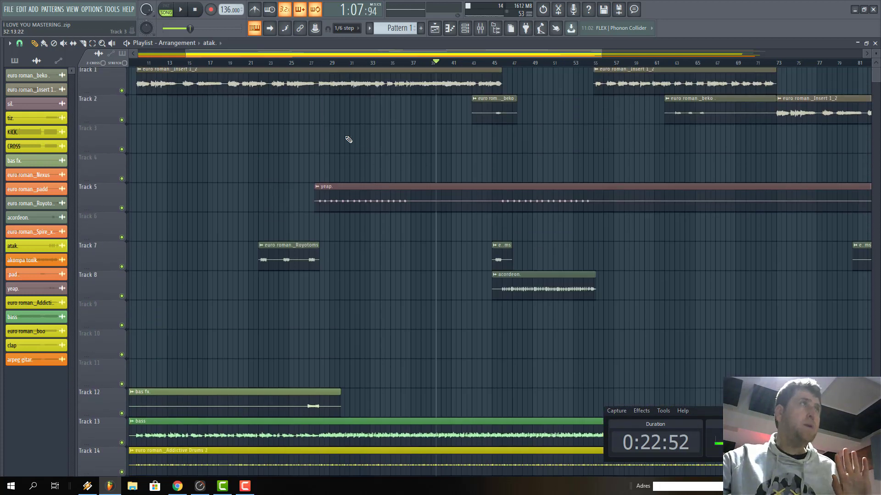
pyautogui.rightClick(177, 77)
pyautogui.click(464, 173)
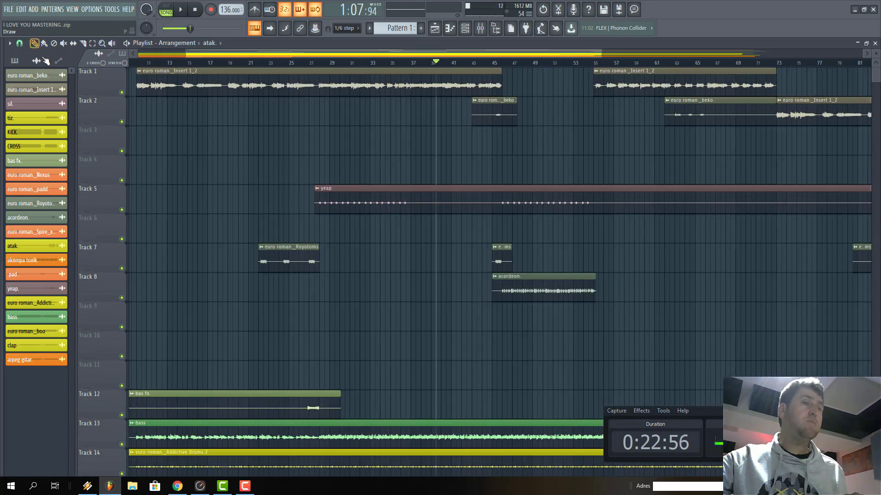
# Solo the euro roman_Nexus track and its mixer channel, listen to the part, and stop playback.
pyautogui.scroll(-8, 362, 196)
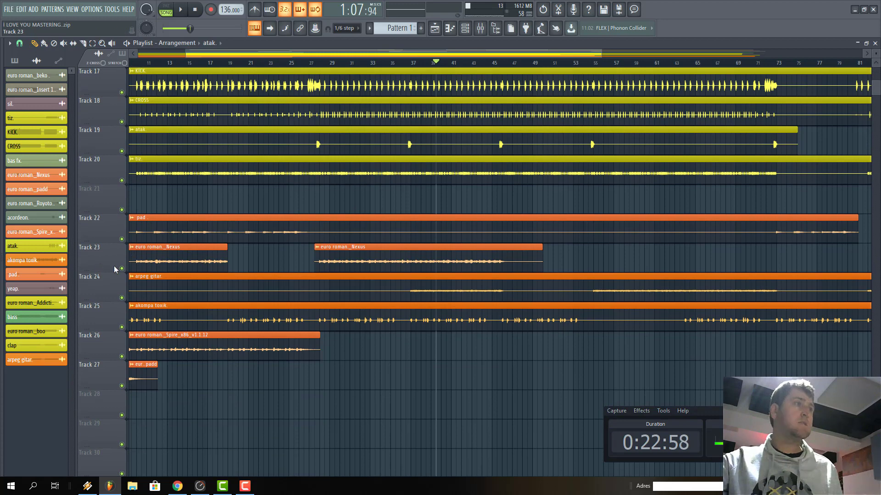
pyautogui.rightClick(122, 268)
pyautogui.press('space')
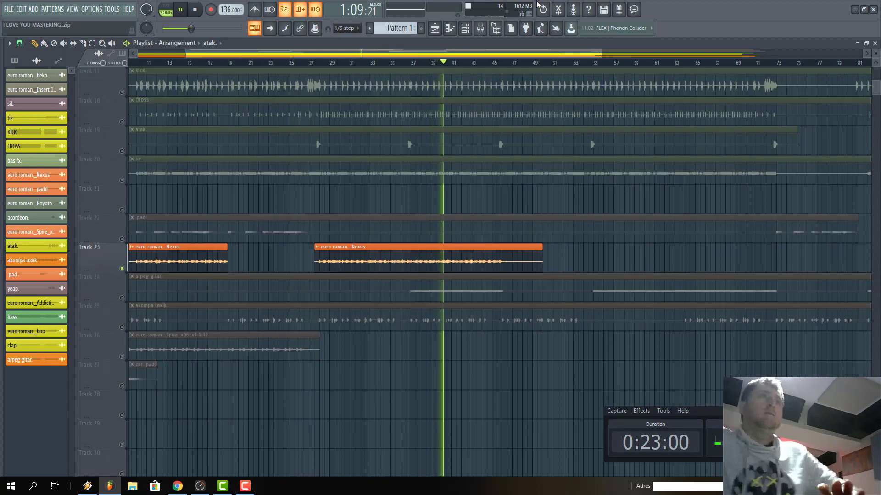
pyautogui.click(480, 28)
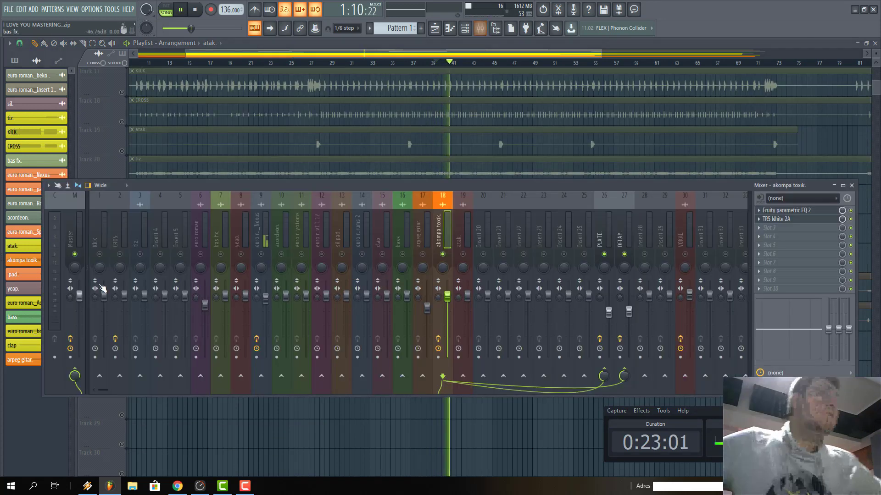
pyautogui.rightClick(261, 255)
pyautogui.press('F9')
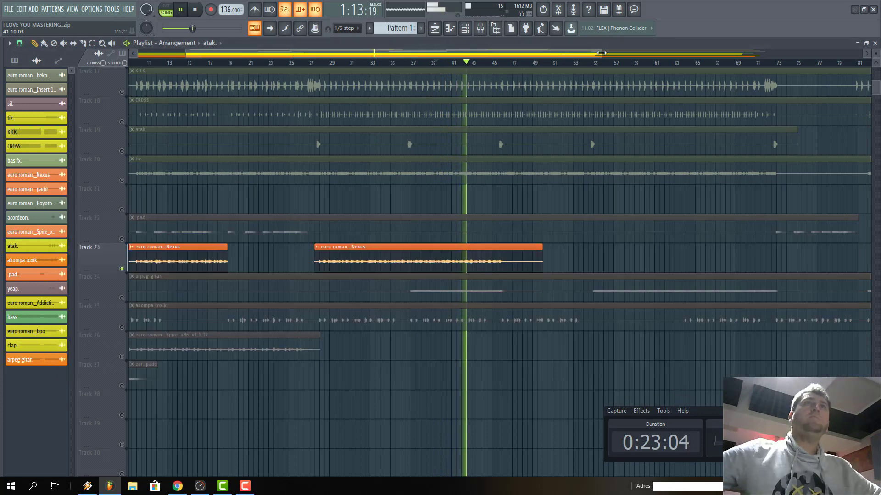
pyautogui.scroll(-2, 513, 59)
pyautogui.press('space')
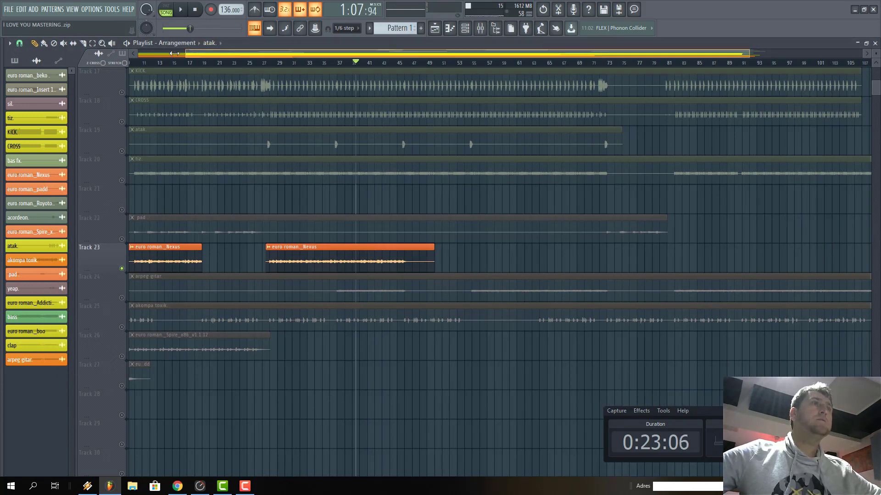
# Unsolo the euro roman_Nexus track in the playlist so all tracks are active.
pyautogui.moveTo(197, 51); pyautogui.dragTo(138, 52)
pyautogui.scroll(-4, 875, 77)
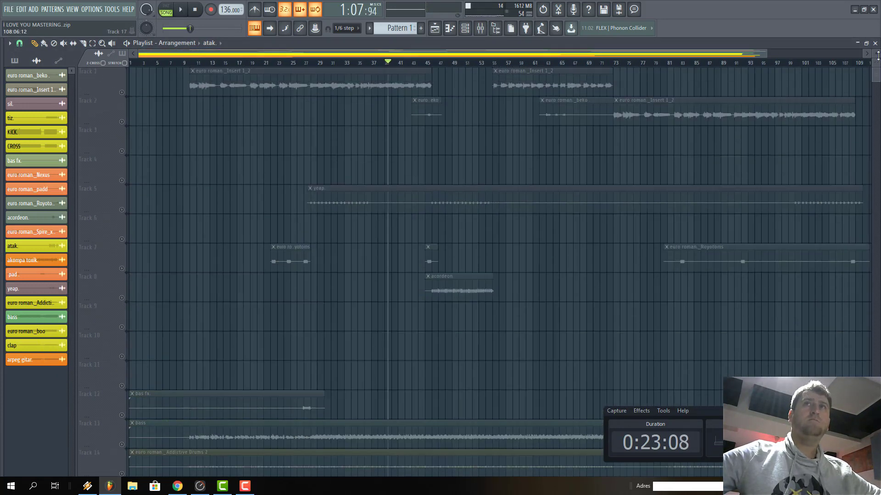
pyautogui.scroll(3, 685, 107)
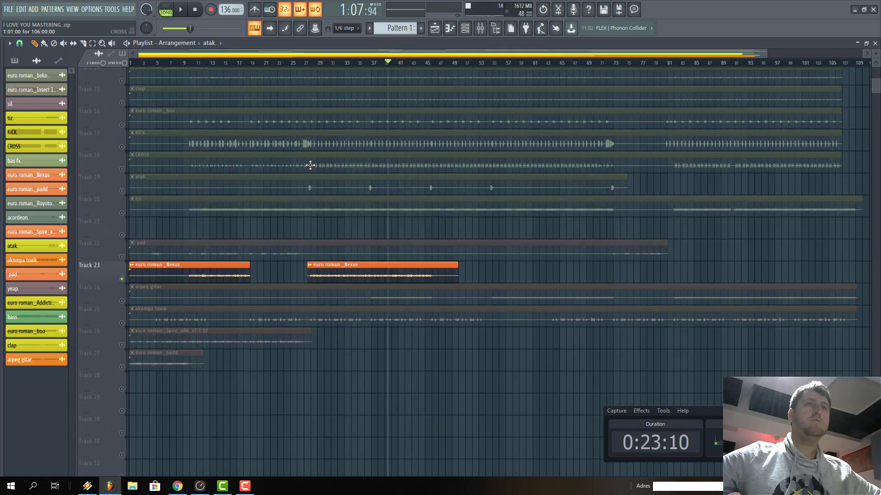
pyautogui.rightClick(122, 263)
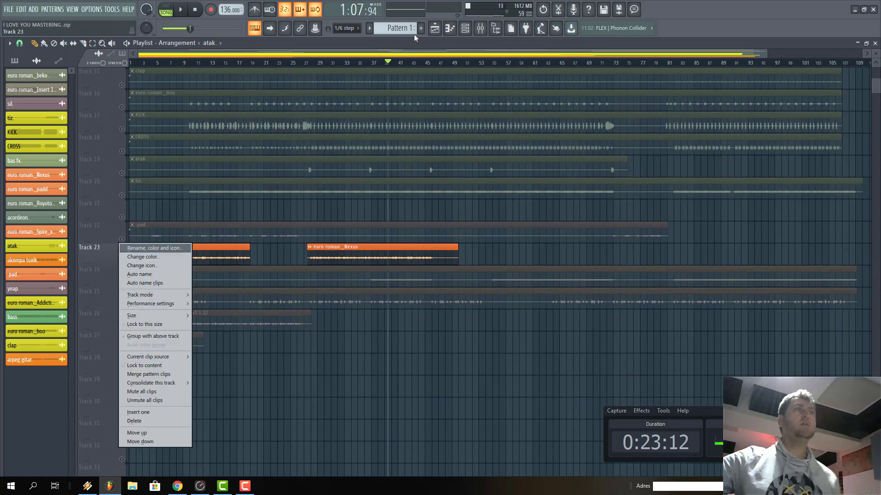
pyautogui.click(404, 46)
pyautogui.rightClick(122, 263)
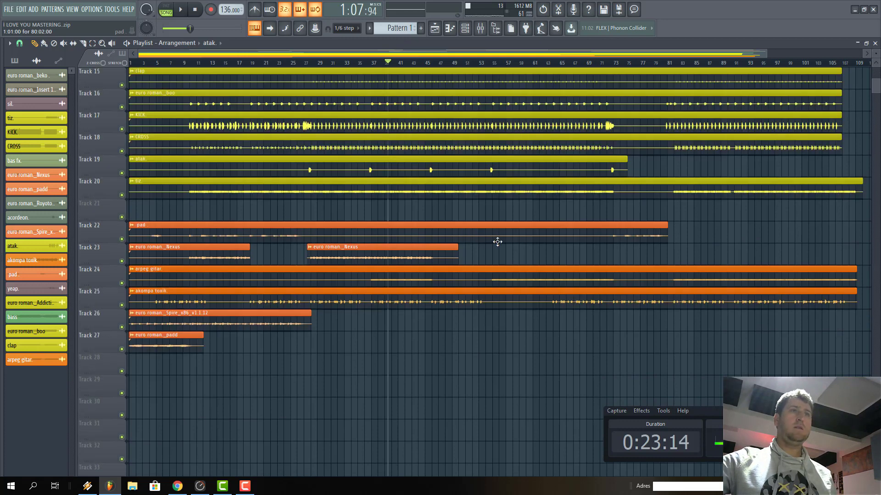
# Trim the second euro roman_Nexus clip to end at about bar 48 and play the full arrangement from about bar 39.
pyautogui.hscroll(3, 455, 251)
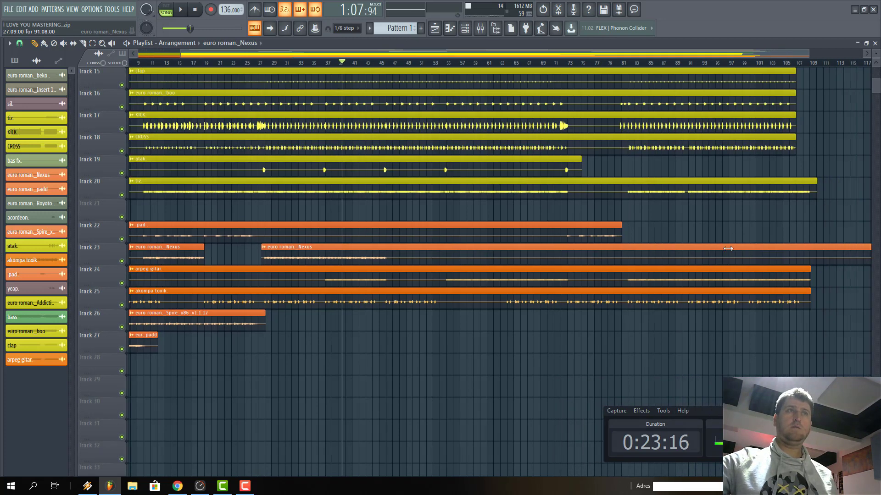
pyautogui.press('space')
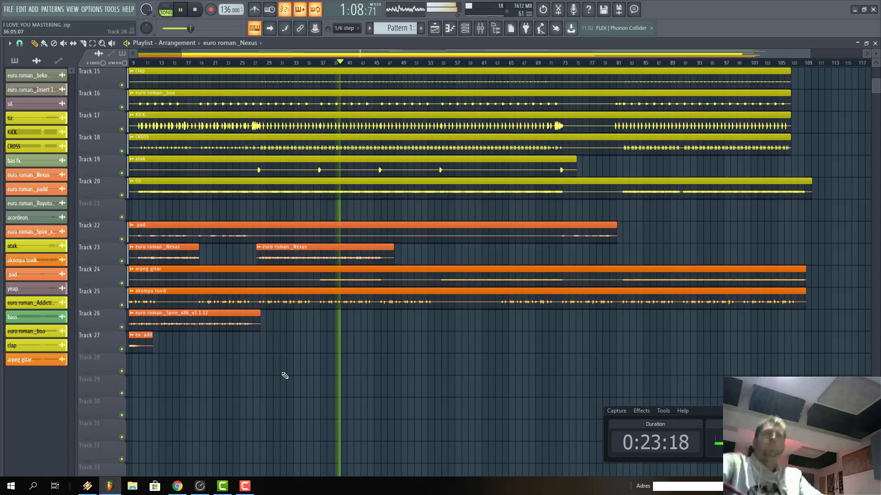
pyautogui.hscroll(-3, 184, 64)
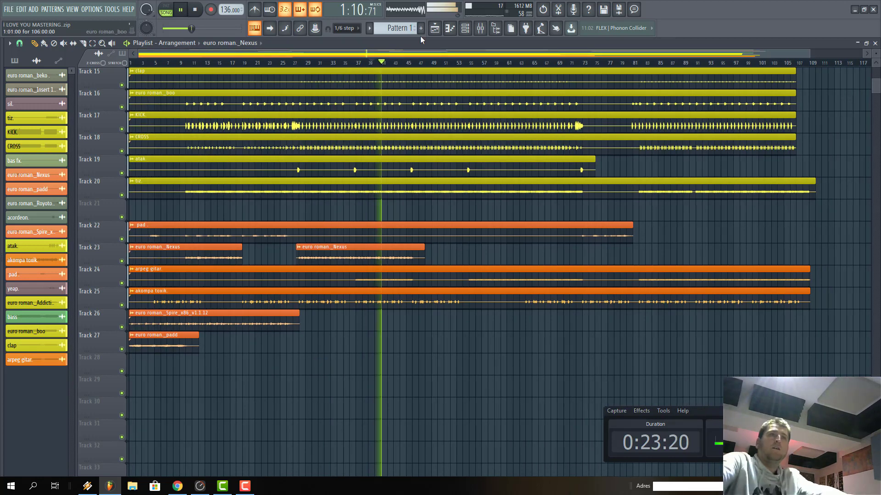
pyautogui.scroll(1, 690, 190)
pyautogui.scroll(5, 689, 190)
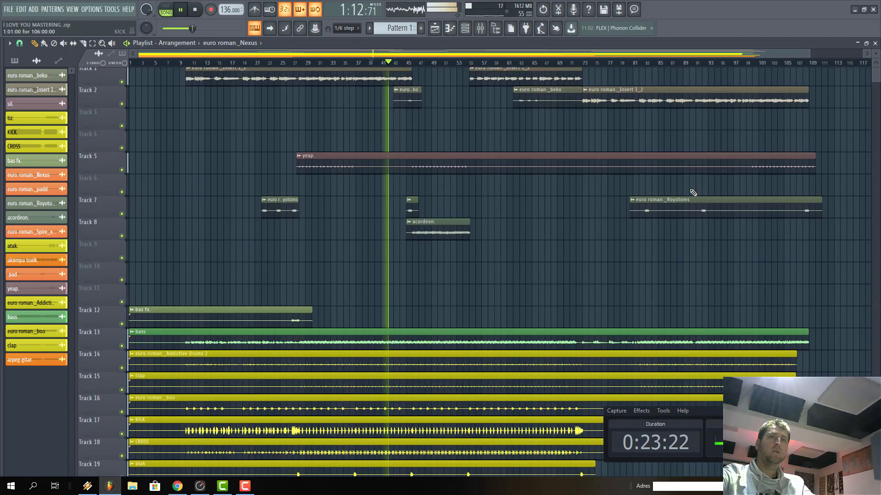
# Solo the arpeg gitar track, play it from about bar 62, and show the mixer.
pyautogui.scroll(-4, 460, 206)
pyautogui.scroll(-3, 459, 206)
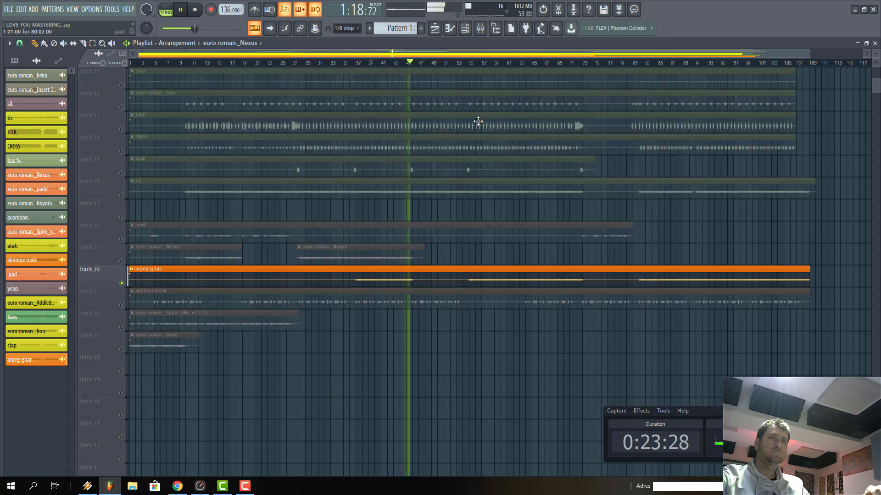
pyautogui.keyDown('ctrl'); pyautogui.click(384, 271); pyautogui.keyUp('ctrl')
pyautogui.click(515, 64)
pyautogui.click(480, 29)
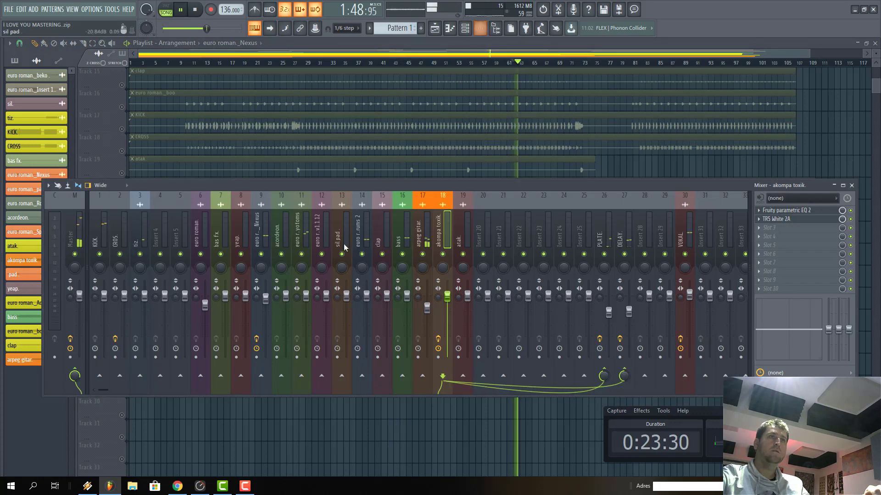
# Add Fruity Parametric EQ 2 to the first effect slot of the arpeg gitar mixer channel.
pyautogui.click(430, 231)
pyautogui.click(758, 210)
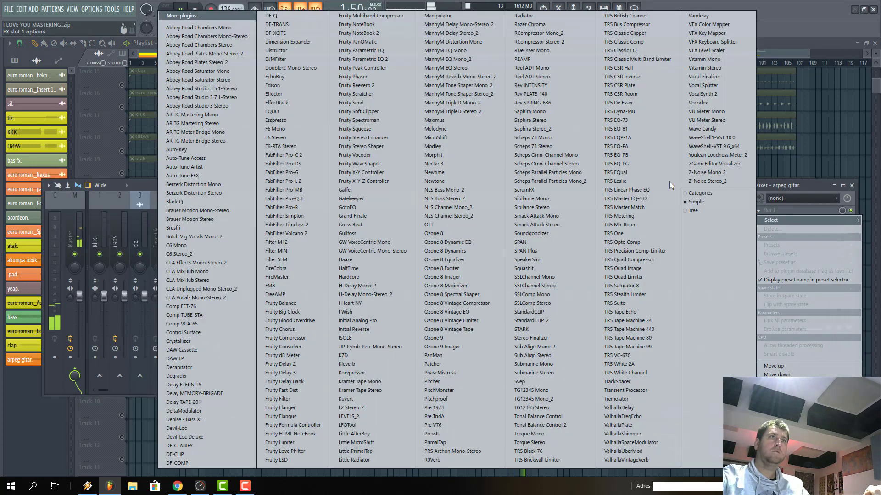
pyautogui.click(372, 60)
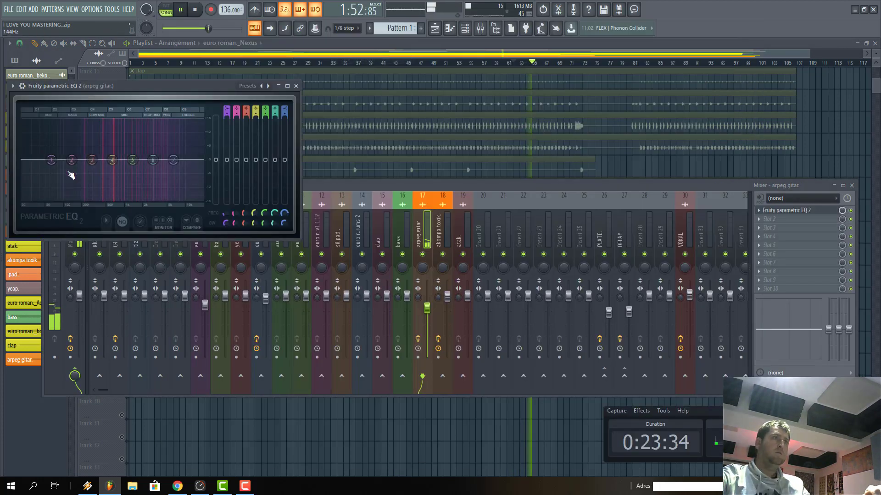
# Make band 1 a steeper high pass at about 71 Hz and boost band 3 by about 5.7 dB near 280 Hz.
pyautogui.rightClick(51, 160)
pyautogui.moveTo(70, 185)
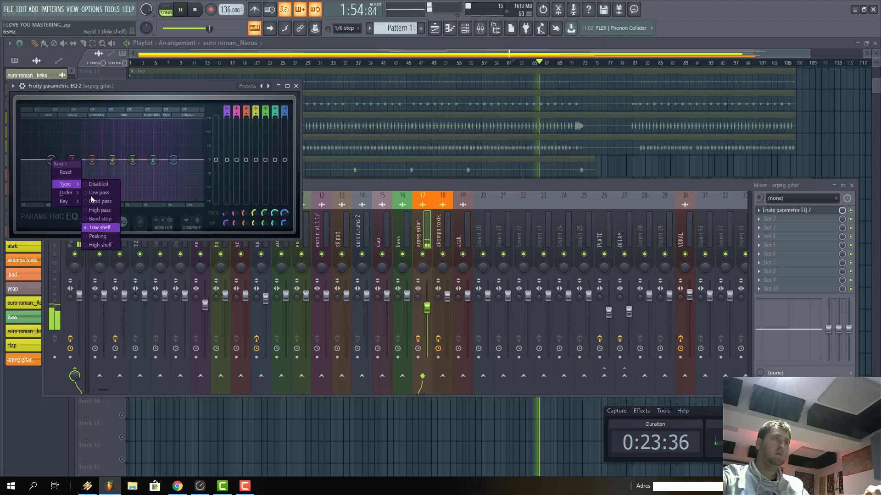
pyautogui.click(91, 210)
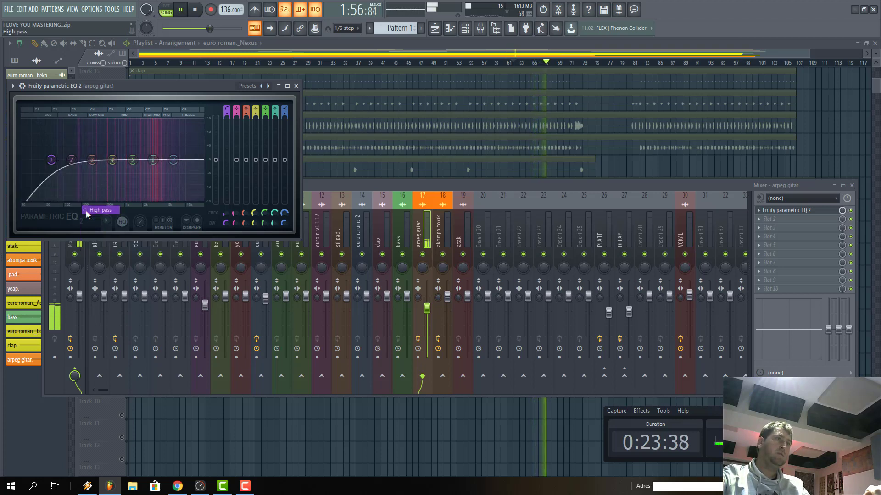
pyautogui.rightClick(54, 160)
pyautogui.moveTo(72, 193)
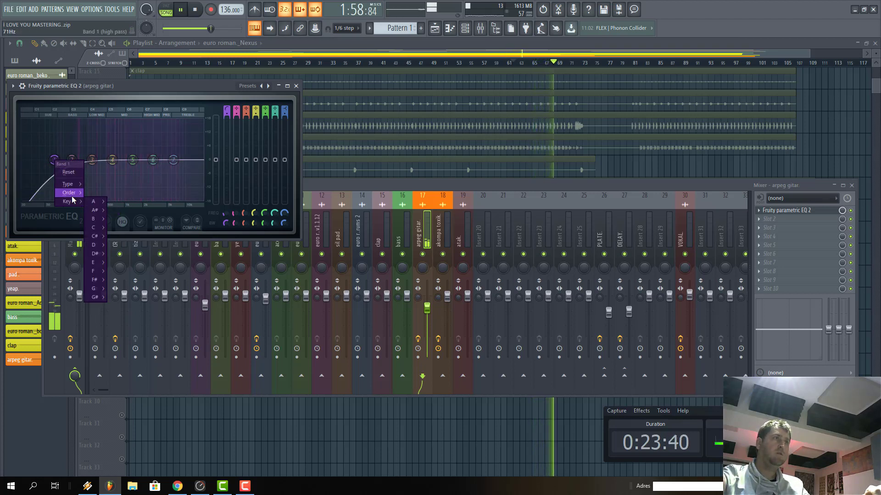
pyautogui.click(85, 245)
pyautogui.moveTo(91, 160)
pyautogui.mouseDown()
pyautogui.moveTo(94, 131)
pyautogui.moveTo(100, 148)
pyautogui.mouseUp()
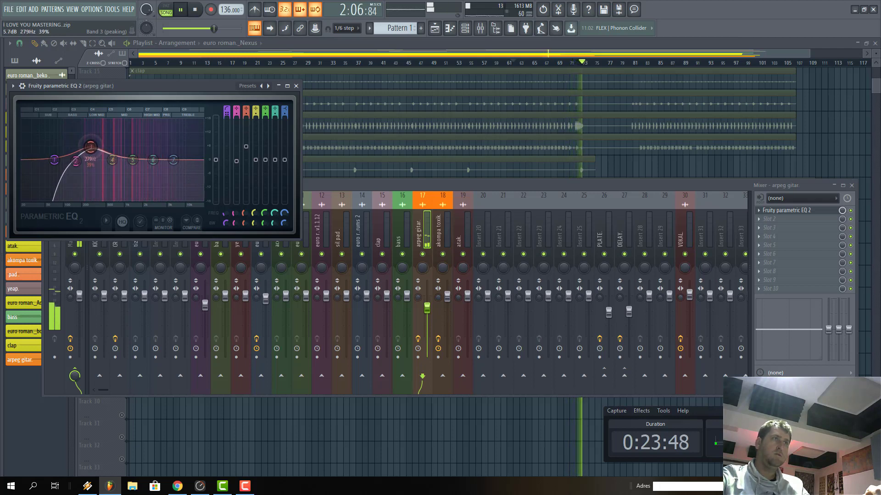
# Change EQ band 7 to a low pass filter and raise its cutoff frequency slightly.
pyautogui.rightClick(173, 160)
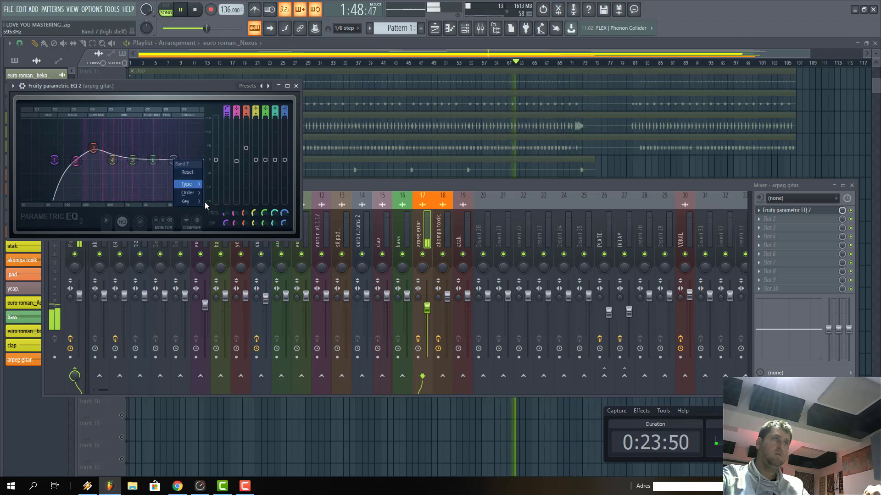
pyautogui.moveTo(198, 186)
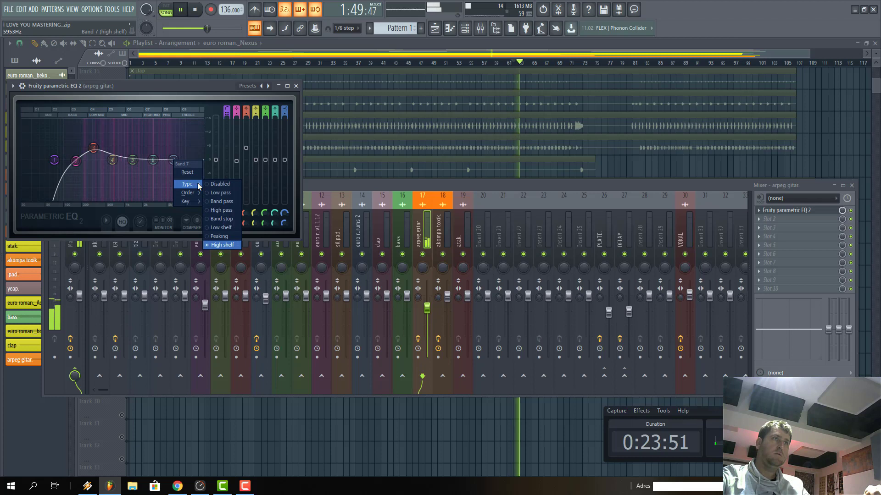
pyautogui.click(207, 211)
pyautogui.rightClick(173, 161)
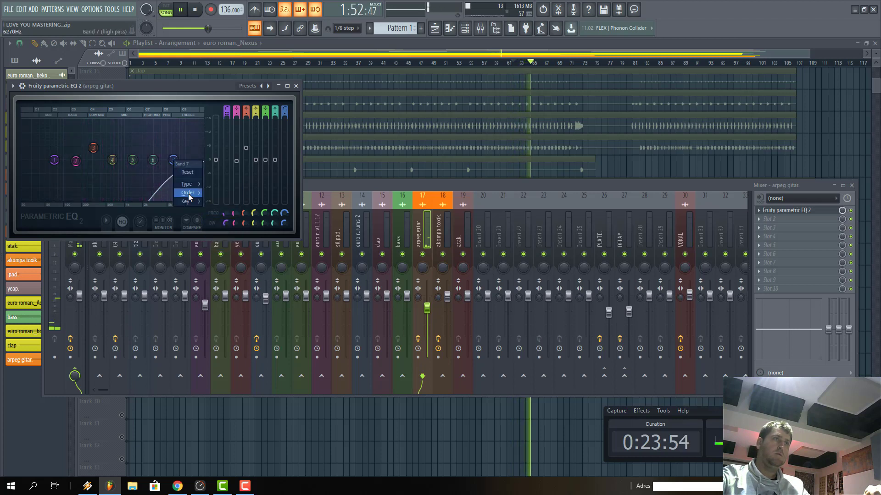
pyautogui.click(209, 193)
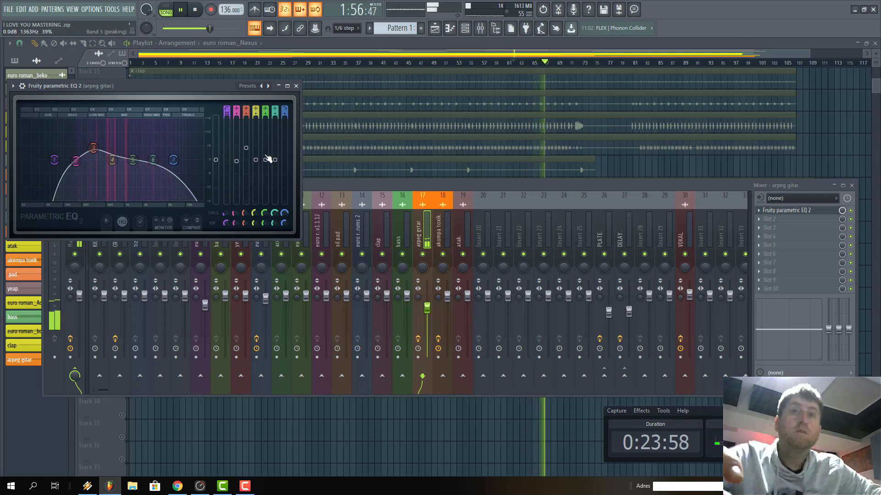
pyautogui.moveTo(178, 162); pyautogui.dragTo(181, 160)
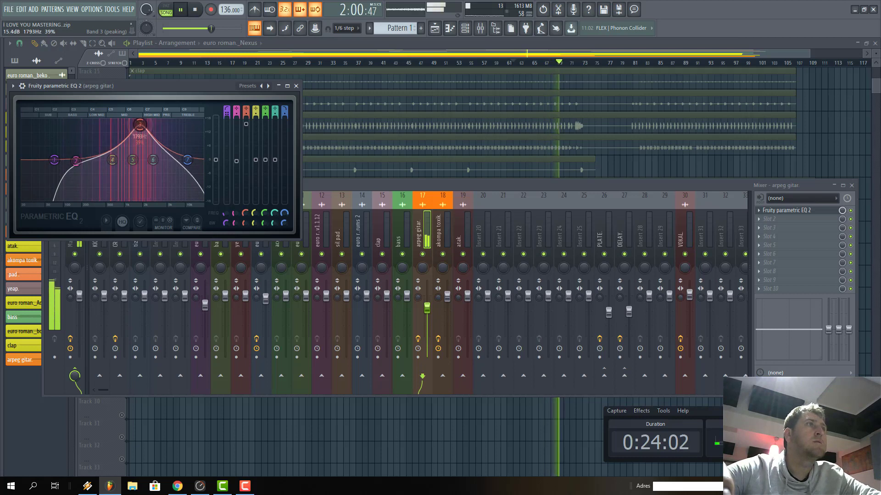
# Sweep boosted band 3 across the spectrum, narrow its bandwidth to about 15%, and settle it in the low mids.
pyautogui.moveTo(140, 124); pyautogui.dragTo(144, 129)
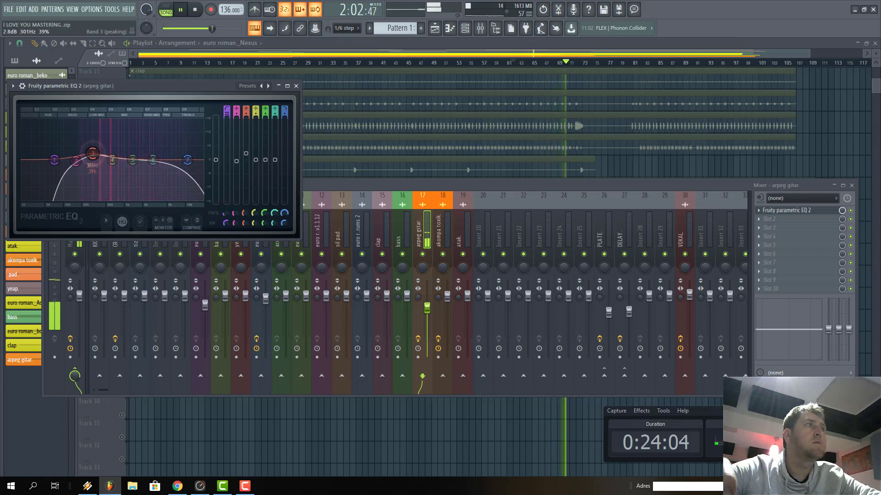
pyautogui.scroll(-5, 93, 152)
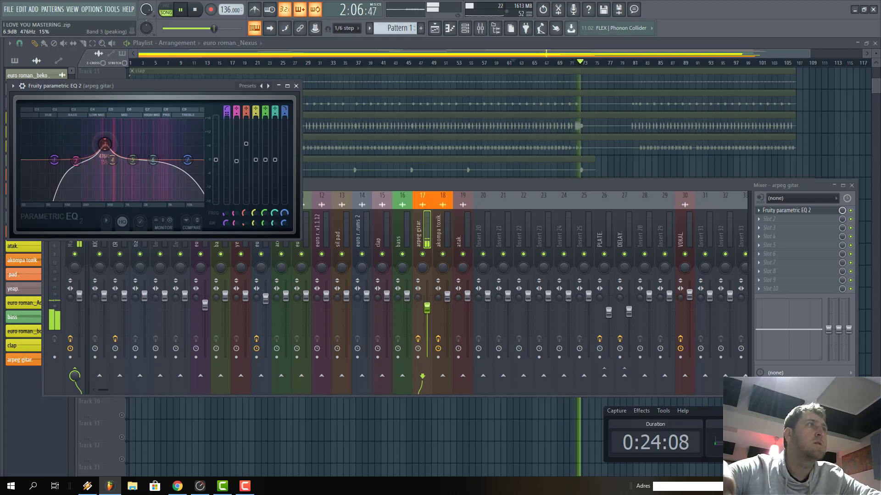
pyautogui.press('space')
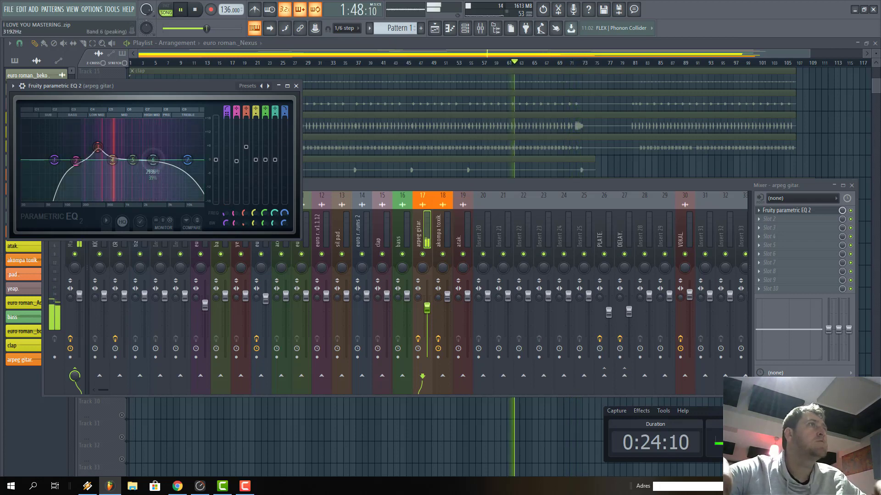
# Enlarge the EQ window, sweep band 1's high-pass cutoff up to about 606 Hz, and bring it back down to the low end.
pyautogui.click(262, 201)
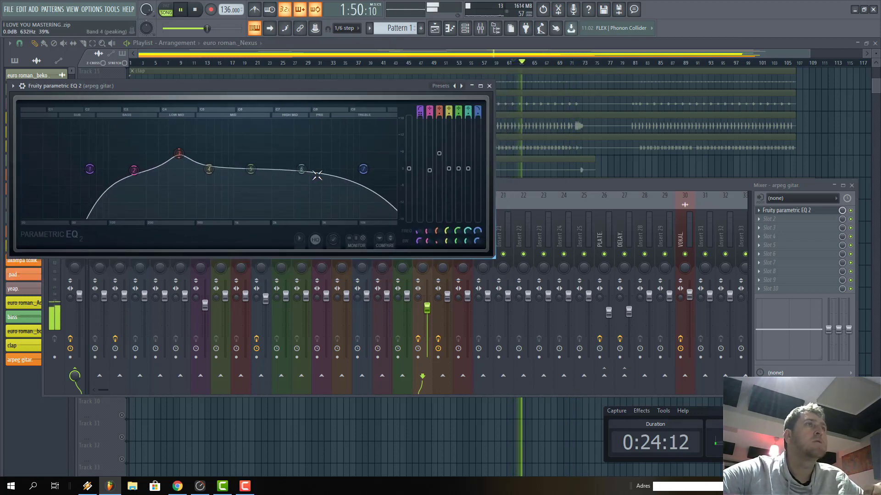
pyautogui.moveTo(90, 169); pyautogui.dragTo(207, 168)
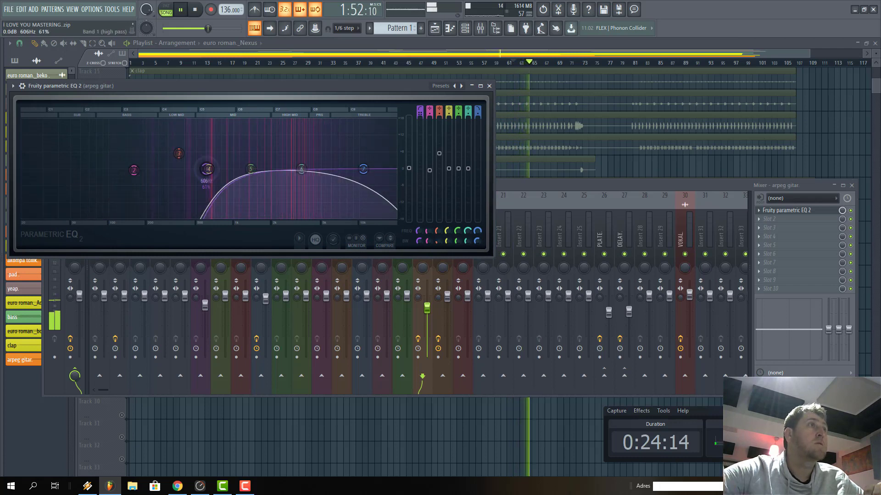
pyautogui.moveTo(101, 168); pyautogui.dragTo(98, 168)
# Move band 2 to about 2816 Hz, boost it by about 3.8 dB, and narrow its bandwidth to about 4% during playback.
pyautogui.moveTo(234, 170); pyautogui.dragTo(281, 169)
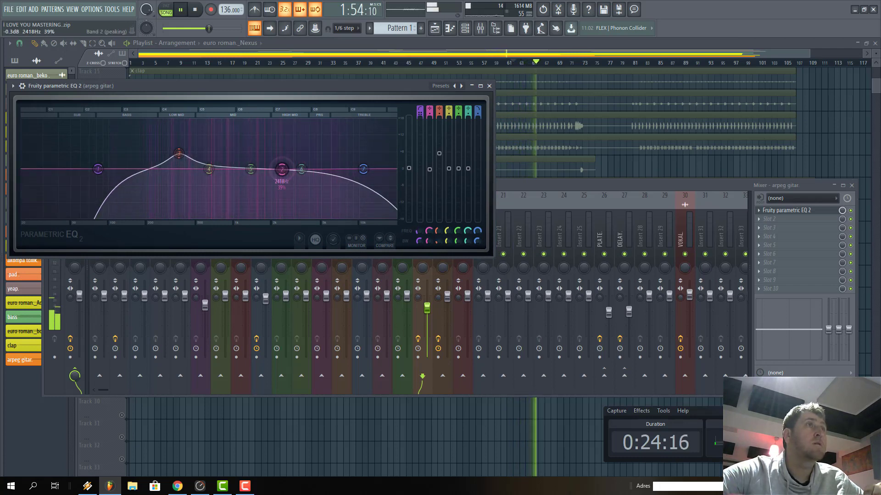
pyautogui.rightClick(280, 171)
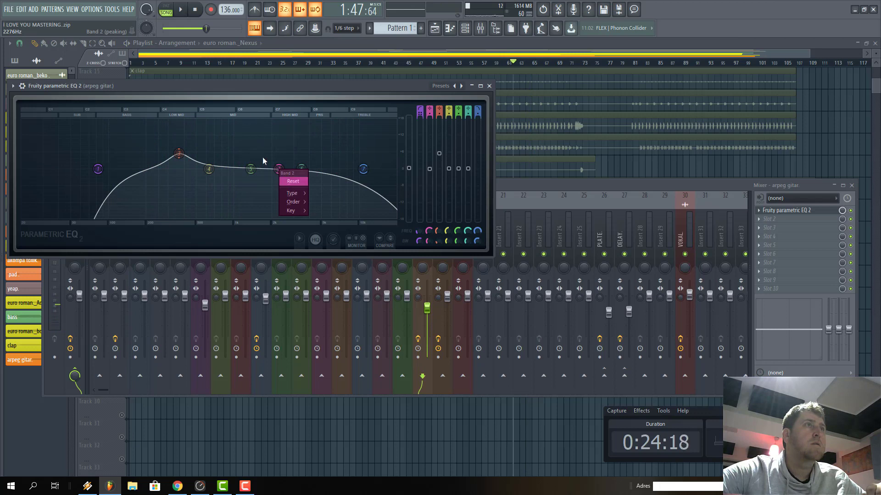
pyautogui.click(278, 172)
pyautogui.scroll(-3, 290, 159)
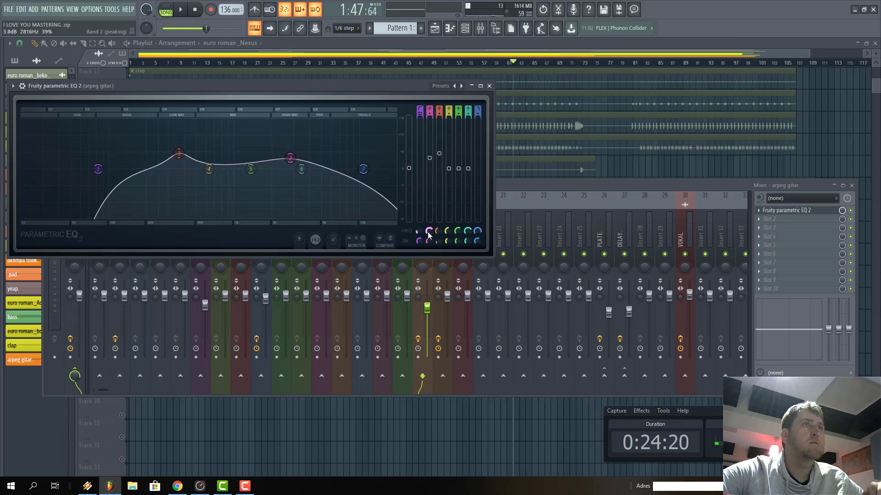
pyautogui.press('space')
pyautogui.scroll(-4, 289, 158)
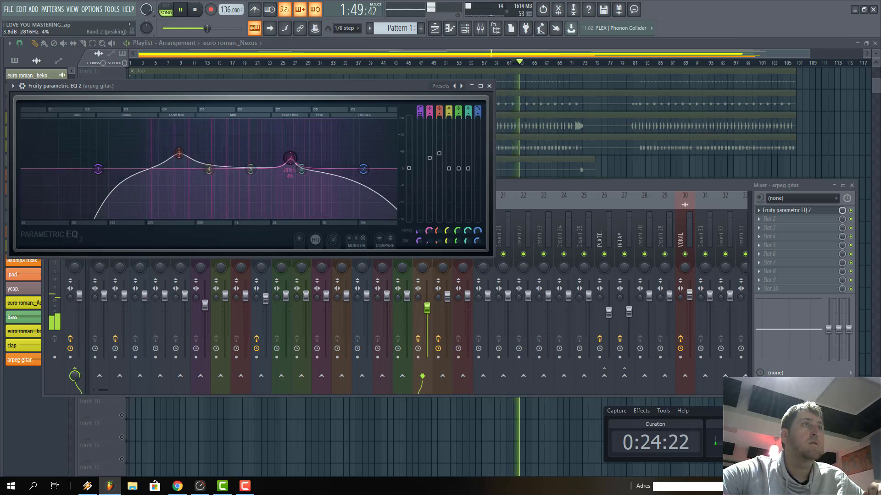
# Set band 2's bandwidth to about 6%, sweep it with a stronger boost, and settle it slightly lower in the high mids.
pyautogui.press('space')
pyautogui.scroll(3, 297, 163)
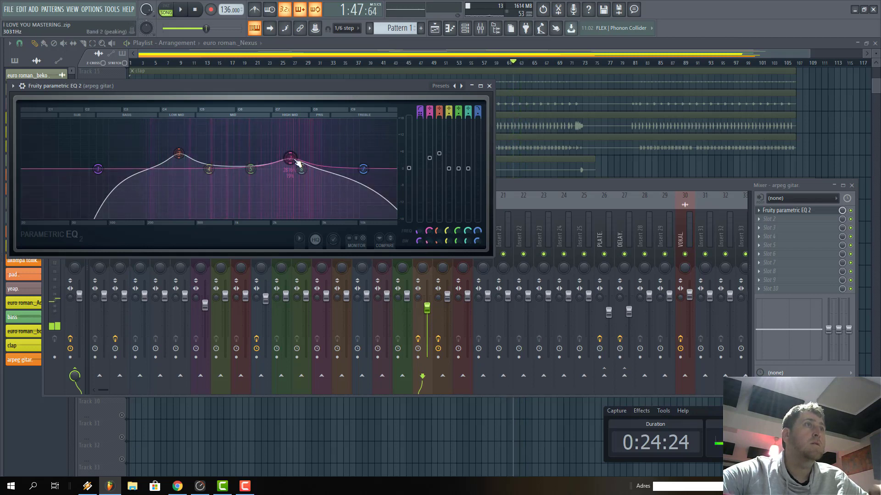
pyautogui.scroll(-3, 289, 149)
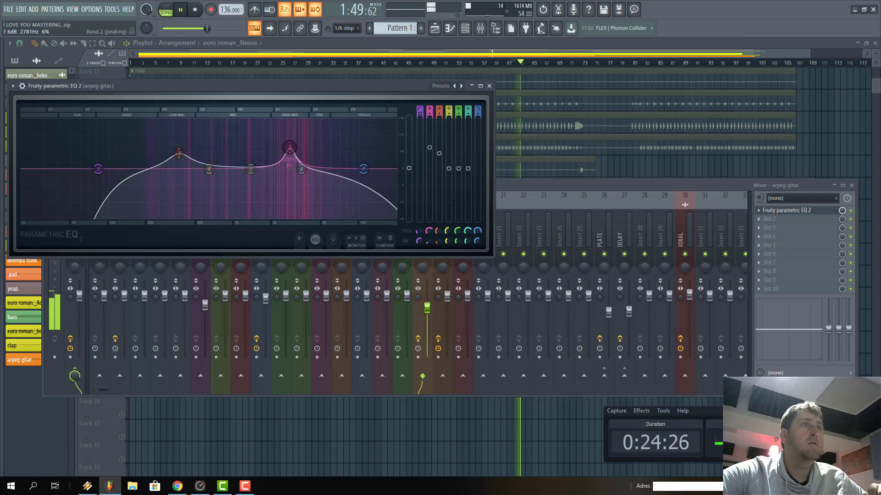
pyautogui.moveTo(291, 151); pyautogui.dragTo(284, 125)
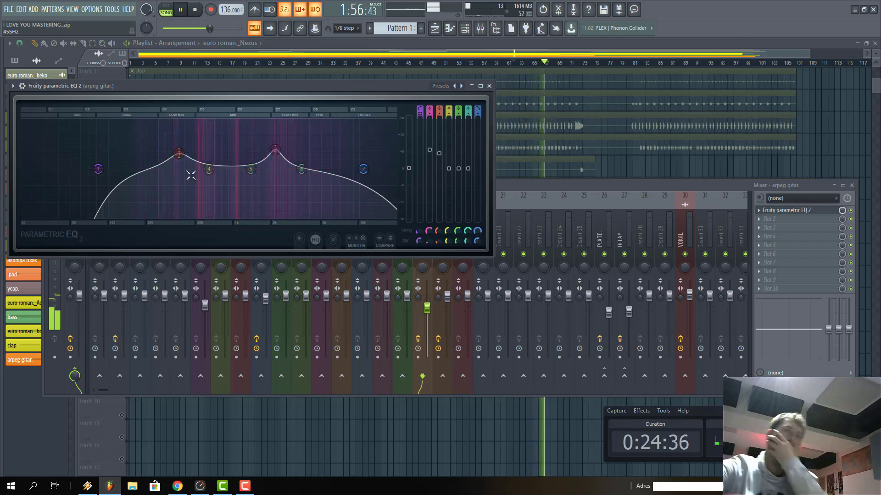
# Stop playback, turn off the solo on the arpeg gitar playlist track, and resume playback with all tracks audible.
pyautogui.press('space')
pyautogui.click(478, 54)
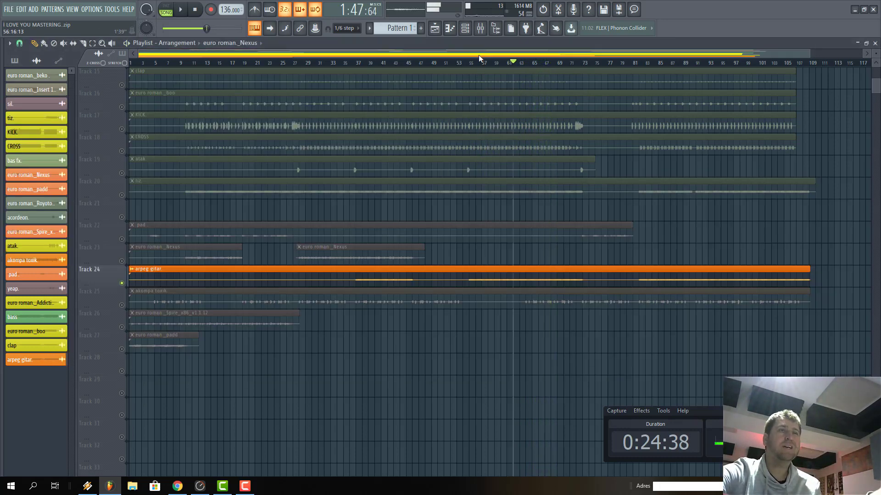
pyautogui.rightClick(119, 284)
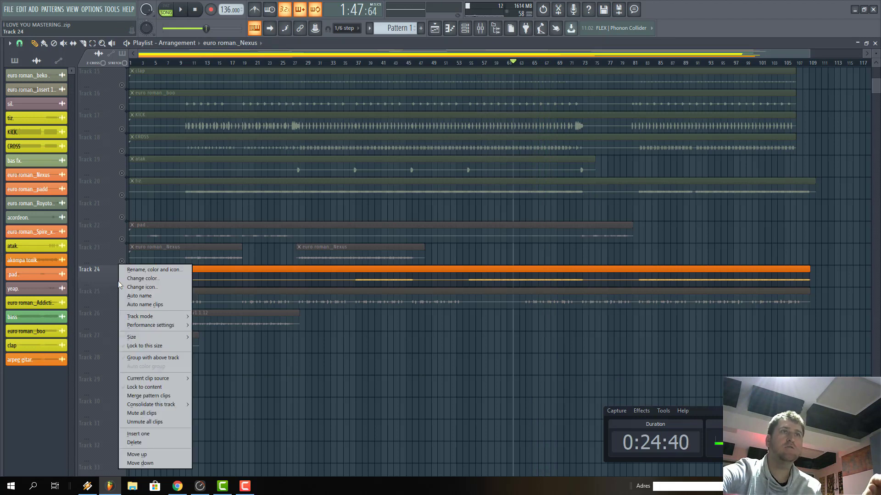
pyautogui.click(359, 58)
pyautogui.rightClick(122, 284)
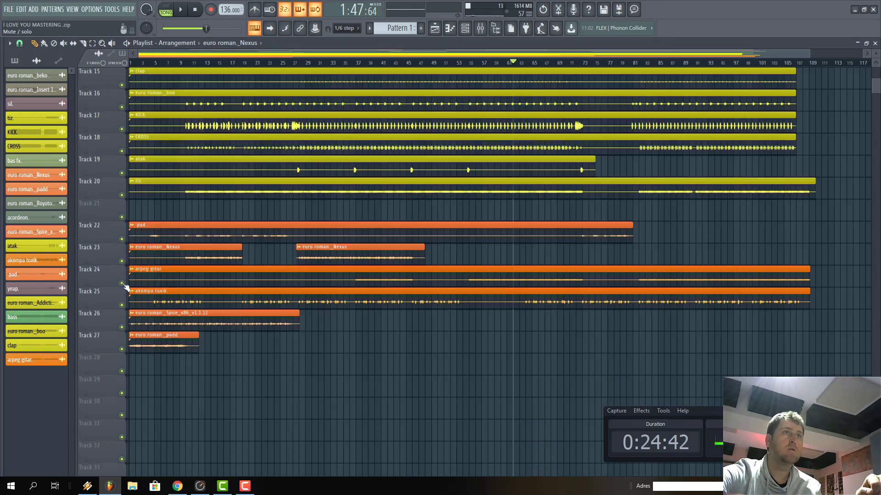
pyautogui.press('space')
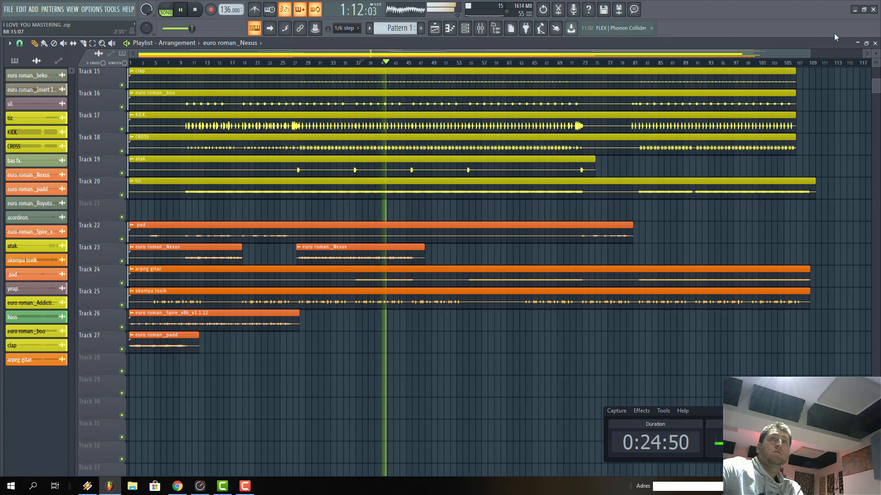
# Move playback to about bar 37, where the arpeg gitar part enters, and solo the arpeg gitar mixer channel.
pyautogui.moveTo(810, 54); pyautogui.dragTo(477, 258)
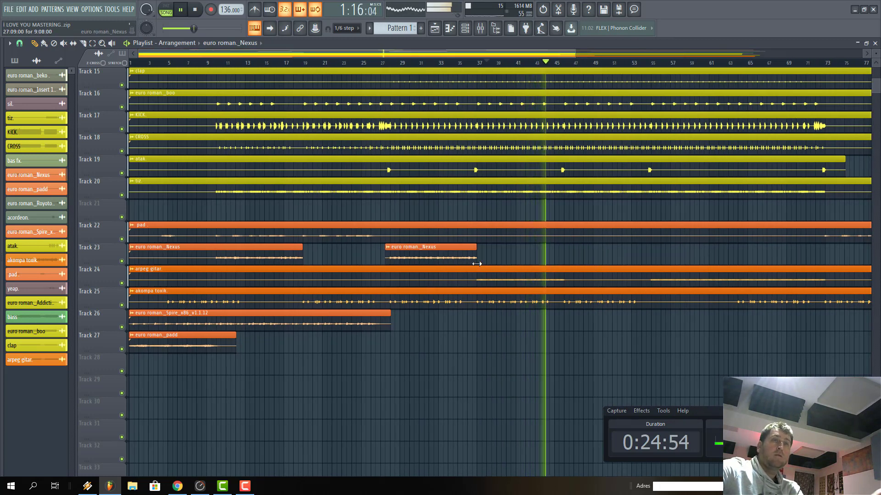
pyautogui.click(477, 63)
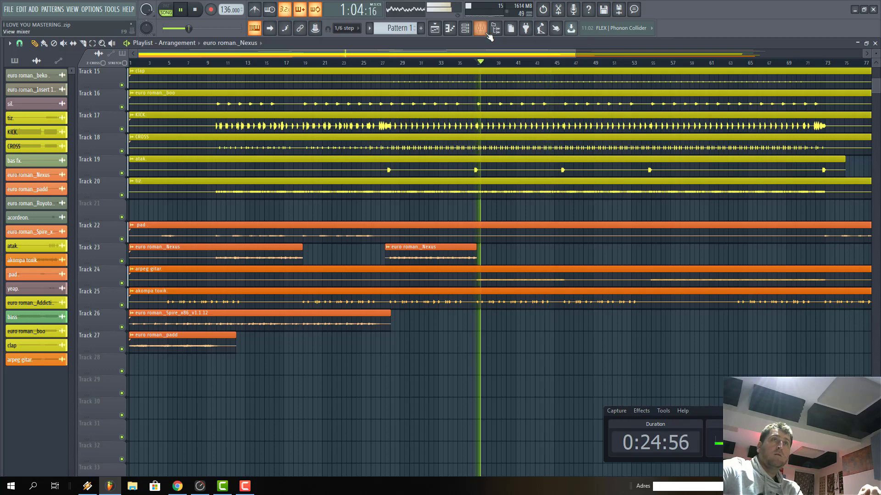
pyautogui.press('F9')
pyautogui.rightClick(422, 254)
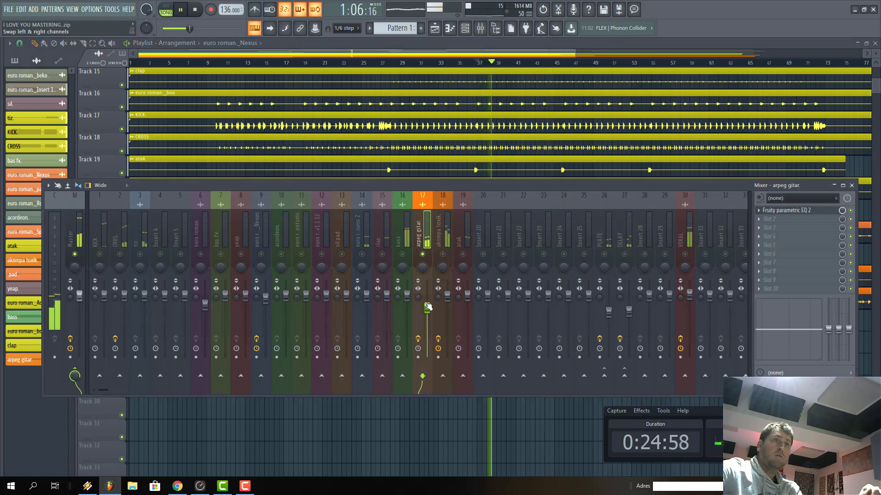
# Reduce the boosts of bands 2 and 3 in the arpeg gitar EQ, setting band 3 to about 3.6 dB at 362 Hz.
pyautogui.click(785, 210)
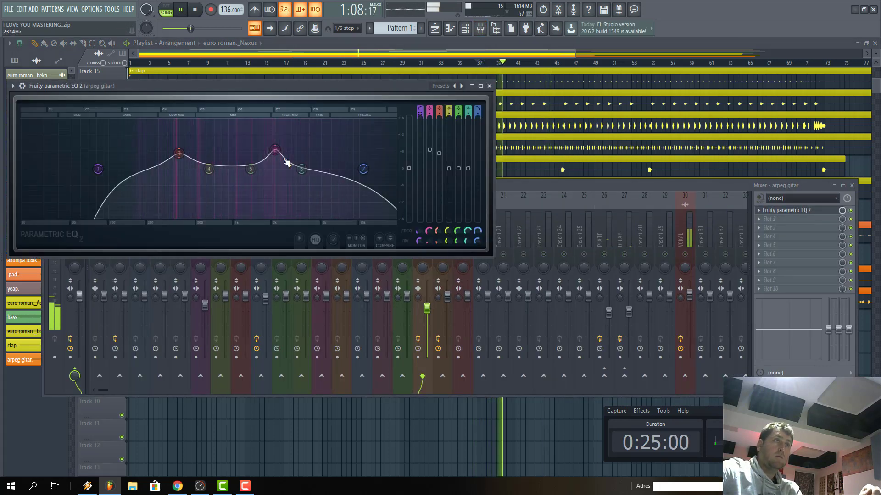
pyautogui.moveTo(179, 153); pyautogui.dragTo(179, 159)
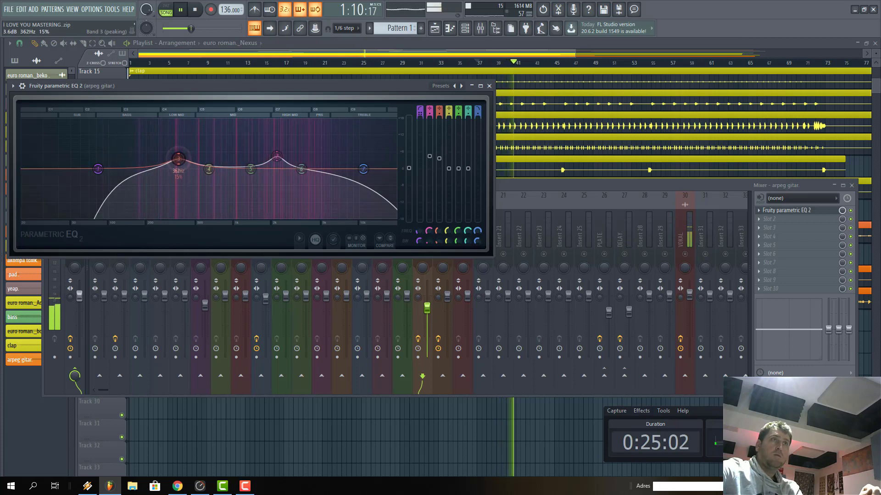
pyautogui.click(277, 157)
pyautogui.click(588, 184)
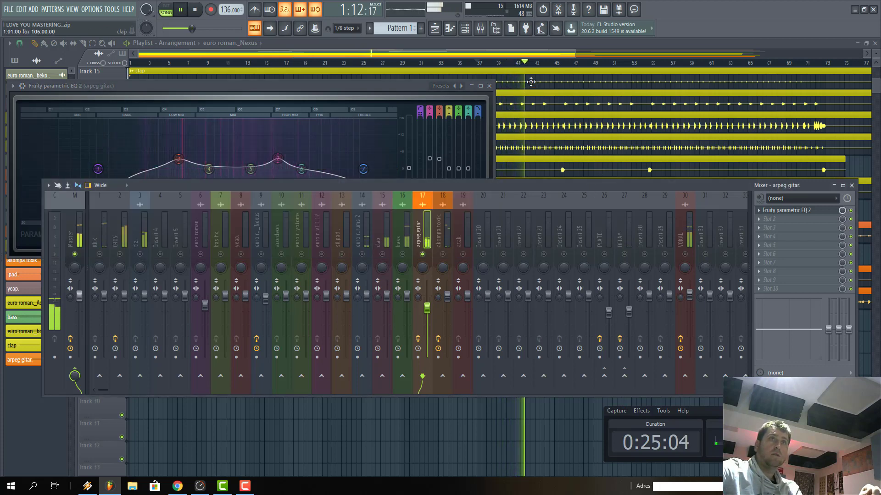
pyautogui.click(474, 44)
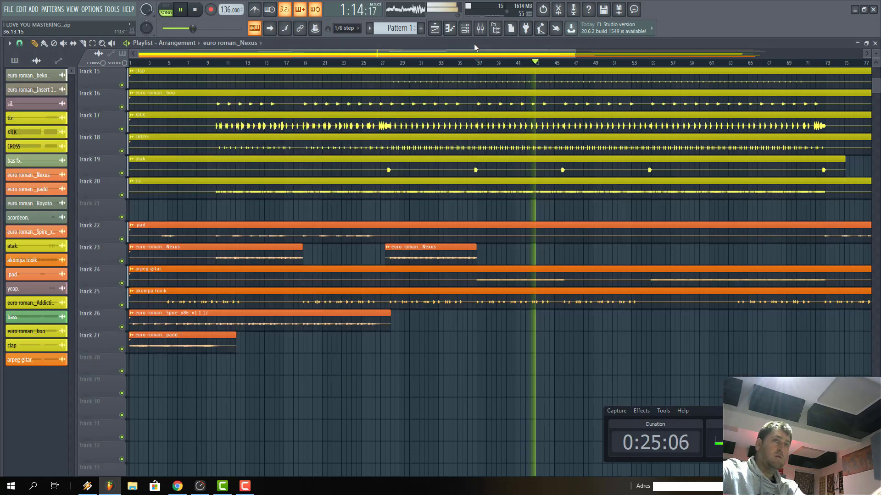
# Listen to the full mix from the chorus onward, jumping to about bar 53, while examining all playlist tracks.
pyautogui.scroll(4, 507, 250)
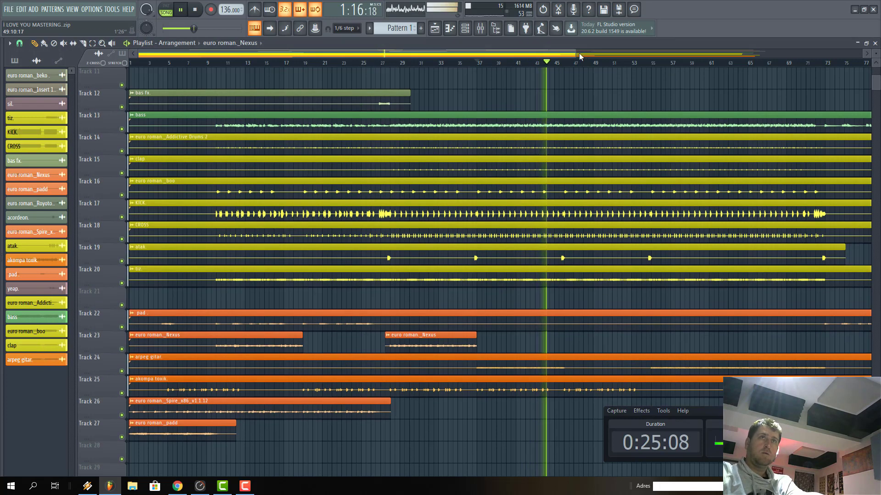
pyautogui.moveTo(756, 56); pyautogui.dragTo(862, 56)
pyautogui.scroll(-3, 87, 290)
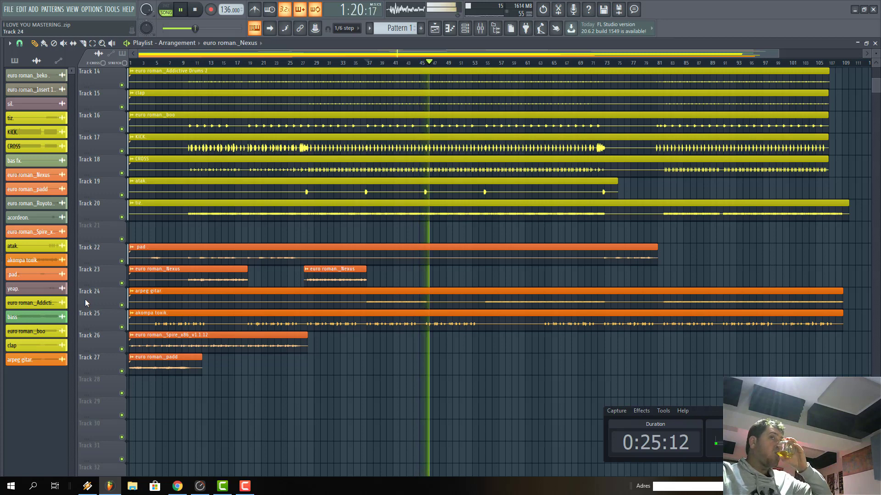
pyautogui.scroll(4, 183, 234)
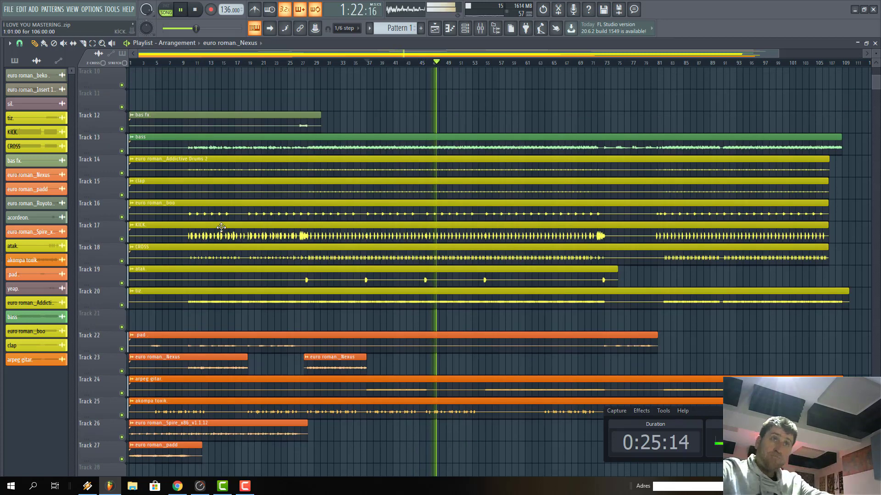
pyautogui.click(476, 62)
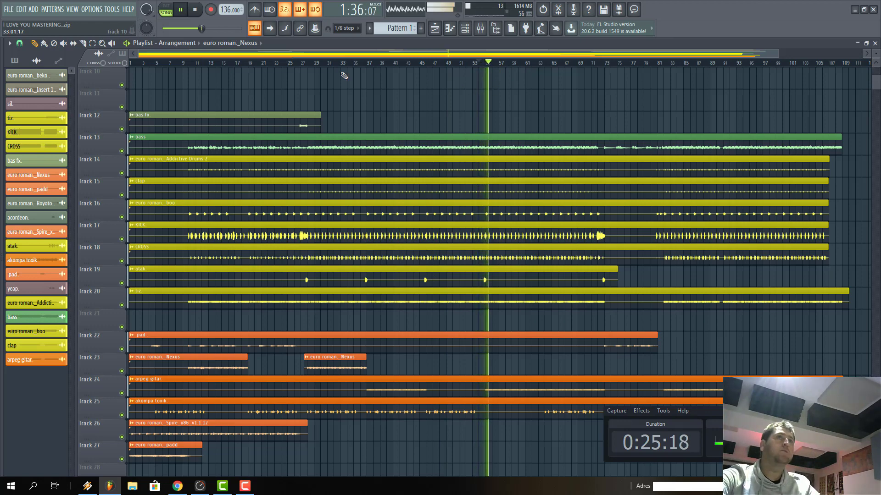
pyautogui.scroll(-3, 525, 192)
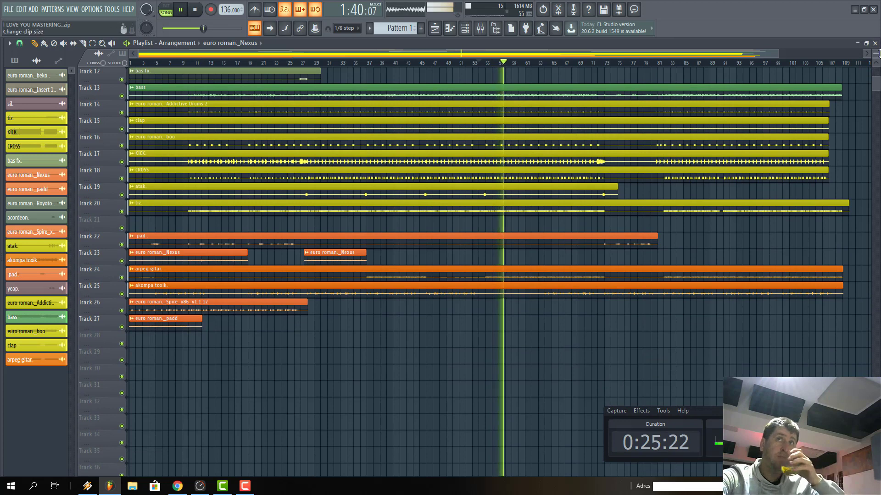
pyautogui.scroll(2, 480, 119)
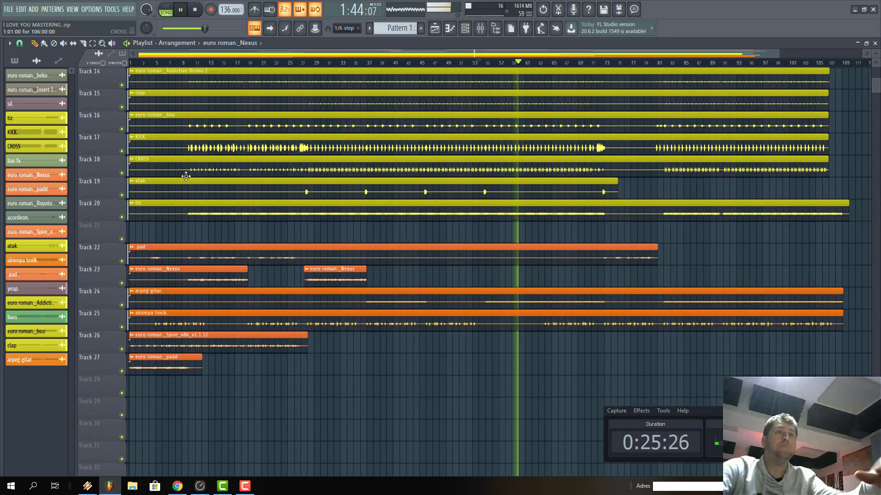
pyautogui.scroll(3, 780, 165)
pyautogui.scroll(-4, 776, 162)
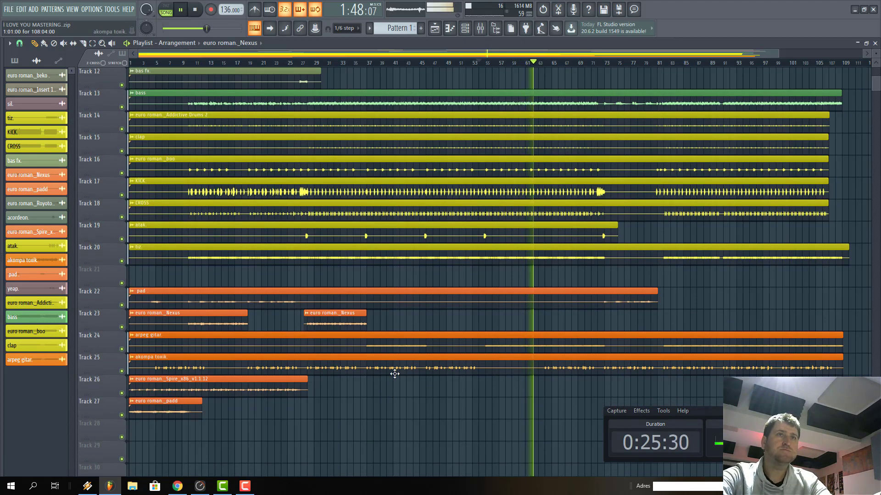
pyautogui.scroll(5, 399, 368)
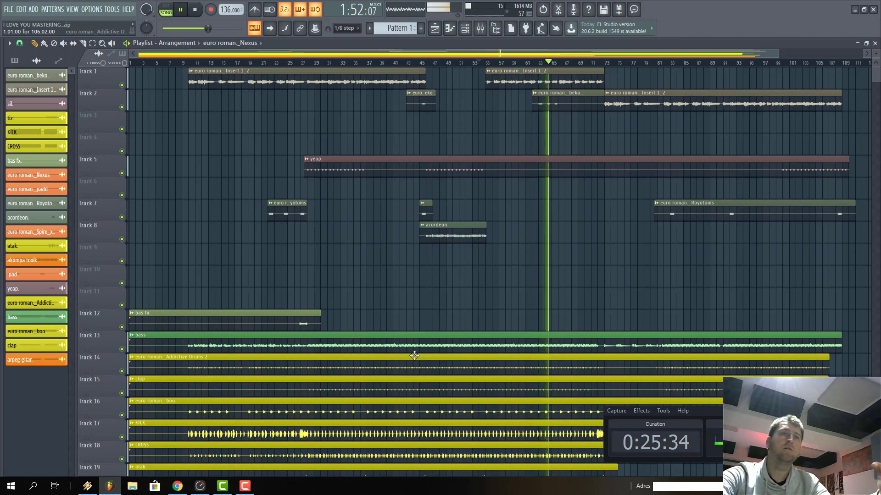
pyautogui.scroll(-8, 410, 357)
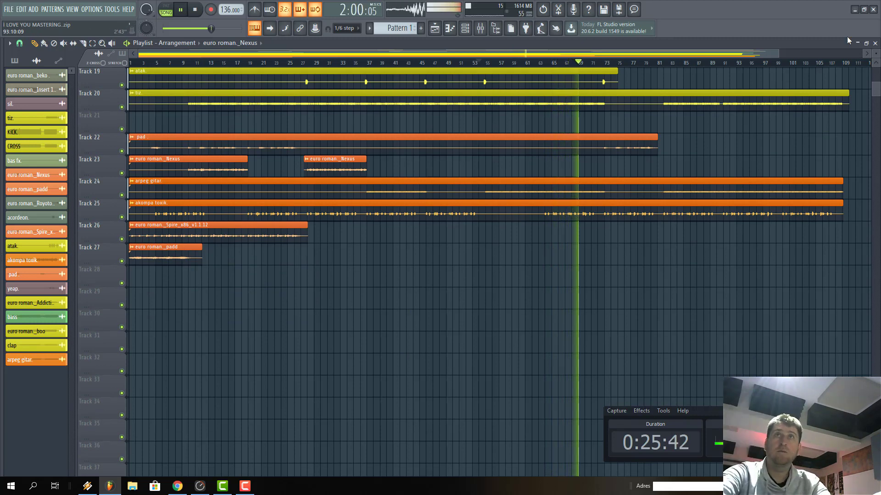
pyautogui.scroll(10, 775, 89)
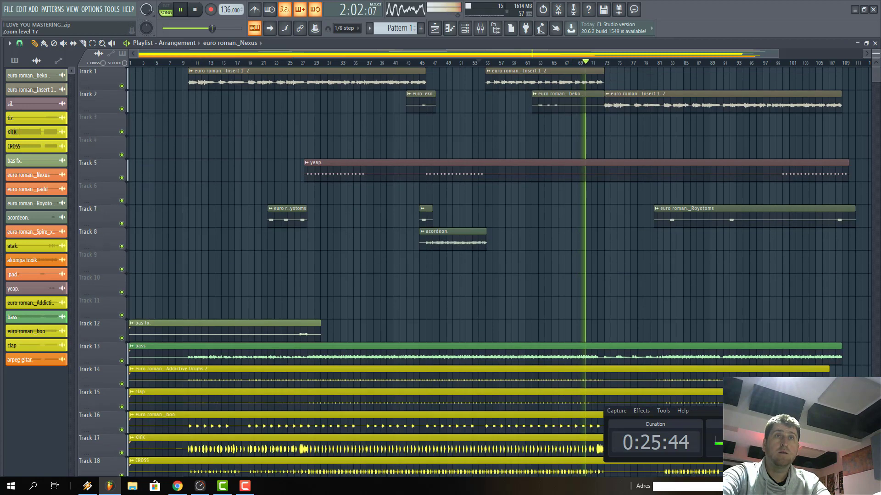
pyautogui.scroll(-10, 775, 89)
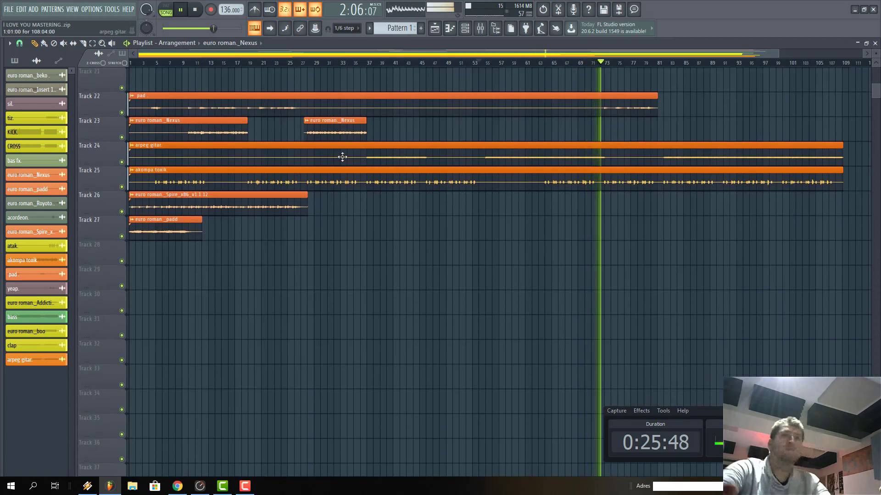
pyautogui.scroll(6, 727, 174)
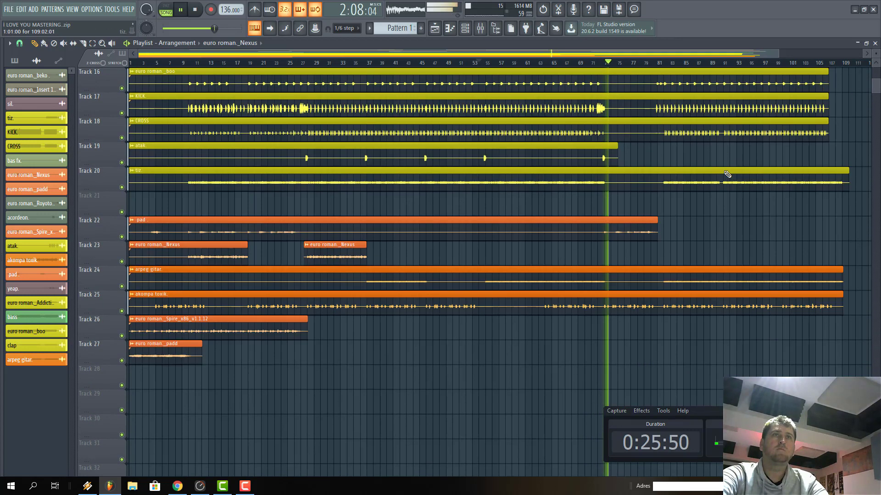
# Place a copy of the Nexus clip at about bar 72 on Track 23 and remove the akompa toxik section between about bars 73 and 81.
pyautogui.scroll(-4, 728, 167)
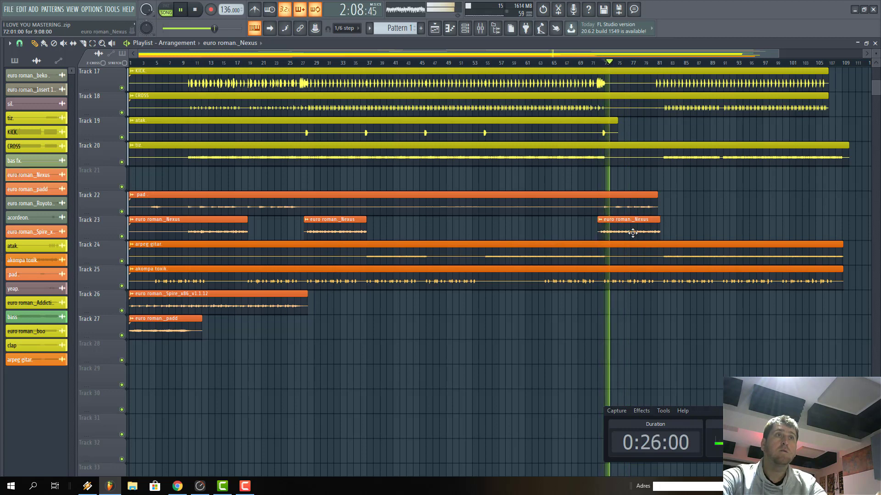
pyautogui.scroll(2, 588, 236)
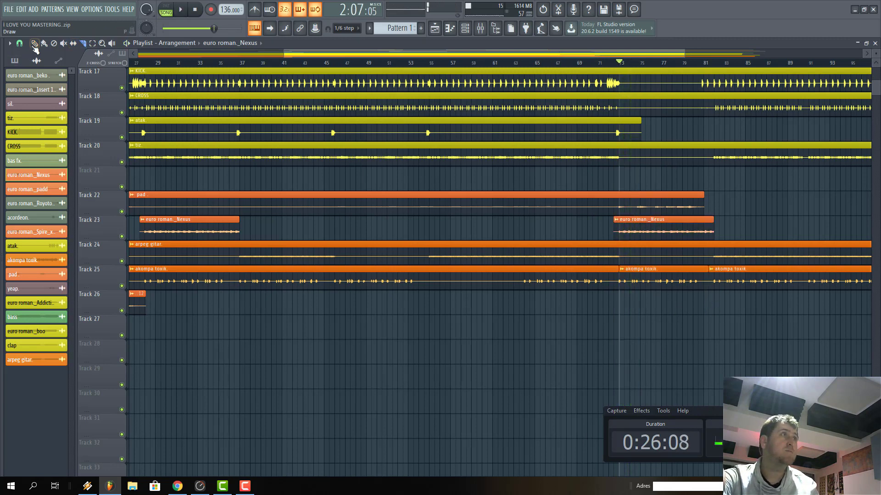
pyautogui.rightClick(640, 287)
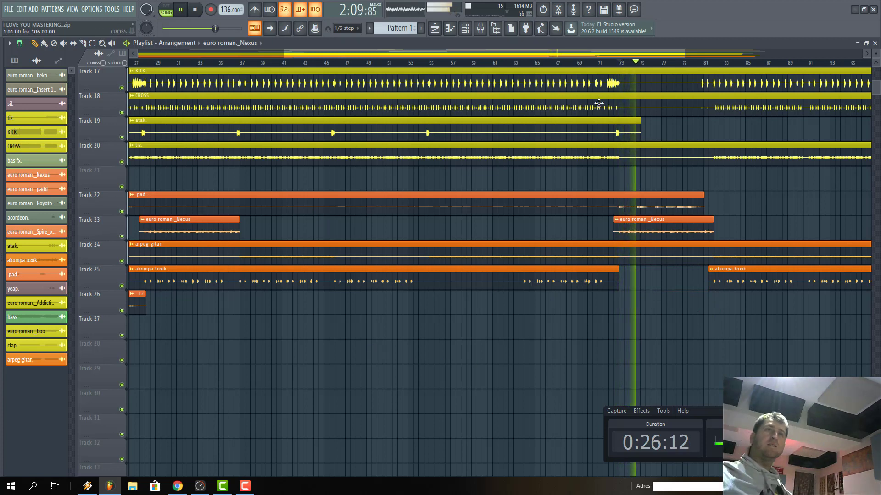
# Replay from about bar 70 and trim the end of the first akompa toxik clip back to the start of the copied Nexus clip.
pyautogui.click(591, 63)
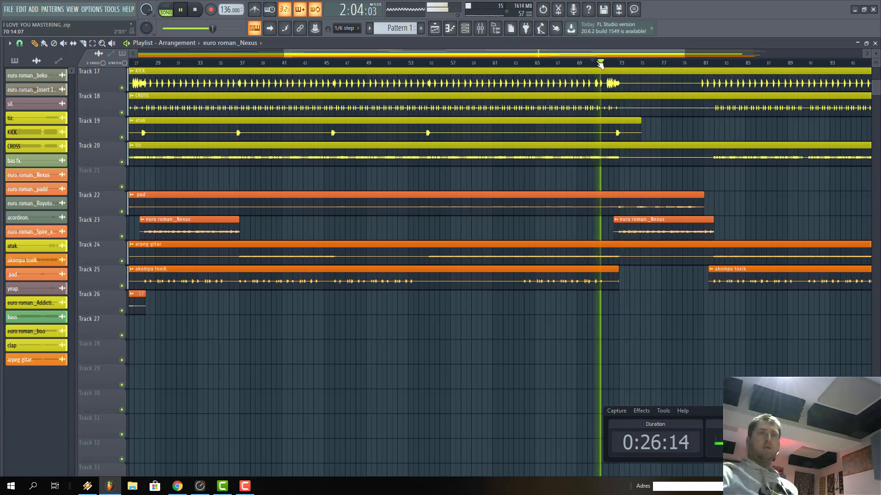
pyautogui.moveTo(619, 281); pyautogui.dragTo(614, 281)
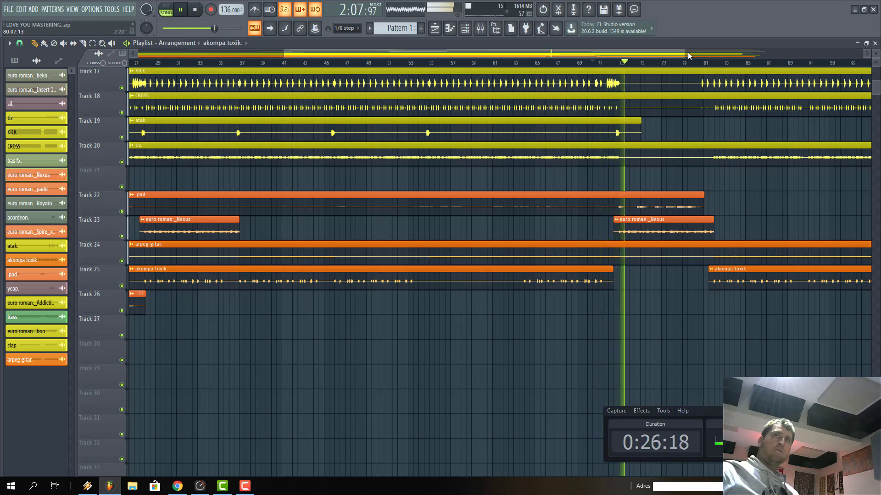
# Play through the edited section and the rest of the song while examining the clips across the arrangement.
pyautogui.moveTo(685, 54); pyautogui.dragTo(742, 57)
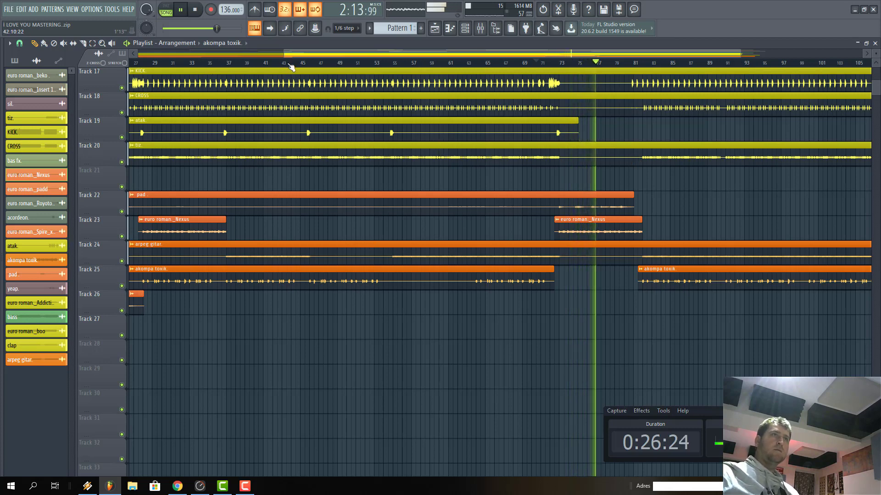
pyautogui.moveTo(283, 55); pyautogui.dragTo(462, 41)
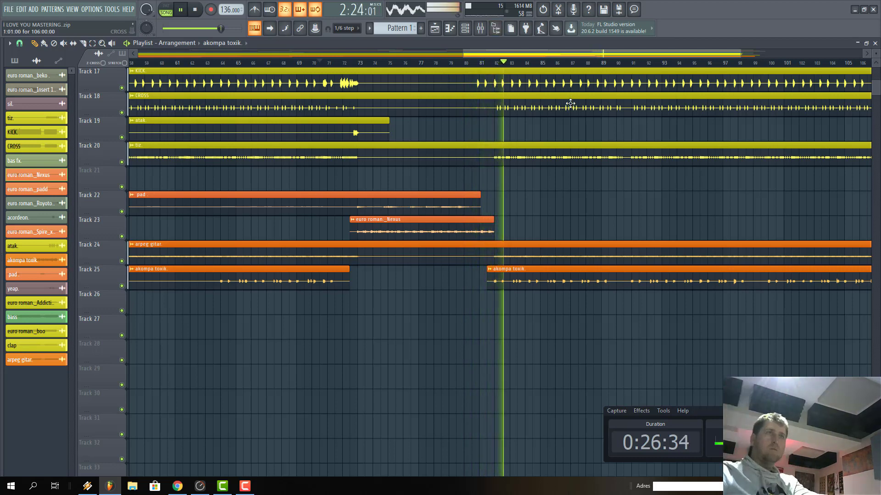
pyautogui.scroll(3, 570, 103)
pyautogui.scroll(7, 570, 103)
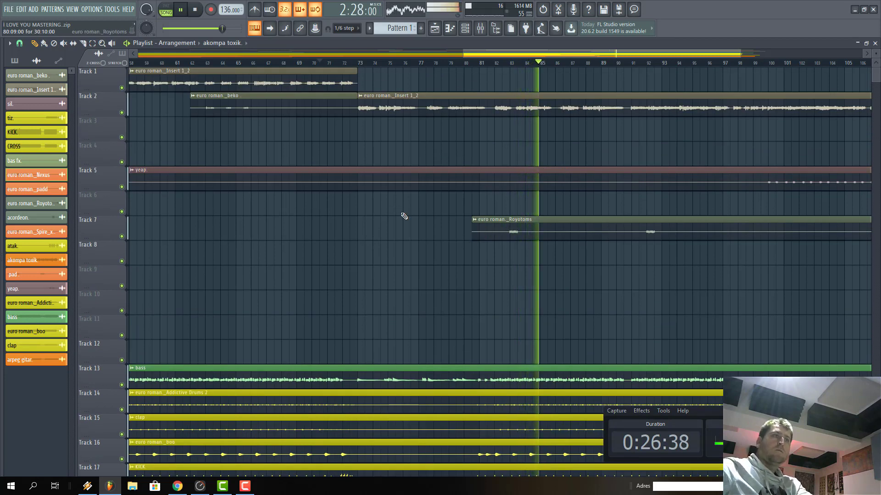
pyautogui.moveTo(463, 53); pyautogui.dragTo(128, 49)
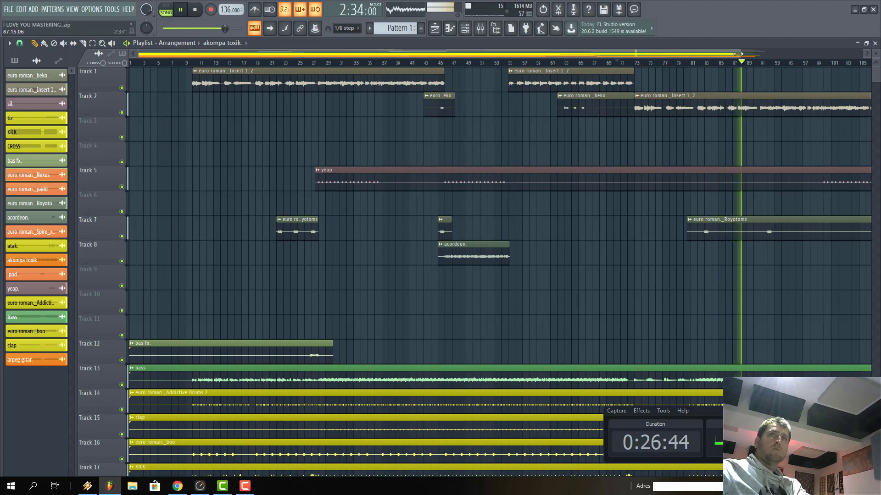
pyautogui.scroll(-1, 760, 190)
pyautogui.moveTo(876, 76)
pyautogui.mouseDown()
pyautogui.moveTo(877, 119)
pyautogui.moveTo(878, 75)
pyautogui.moveTo(877, 86)
pyautogui.mouseUp()
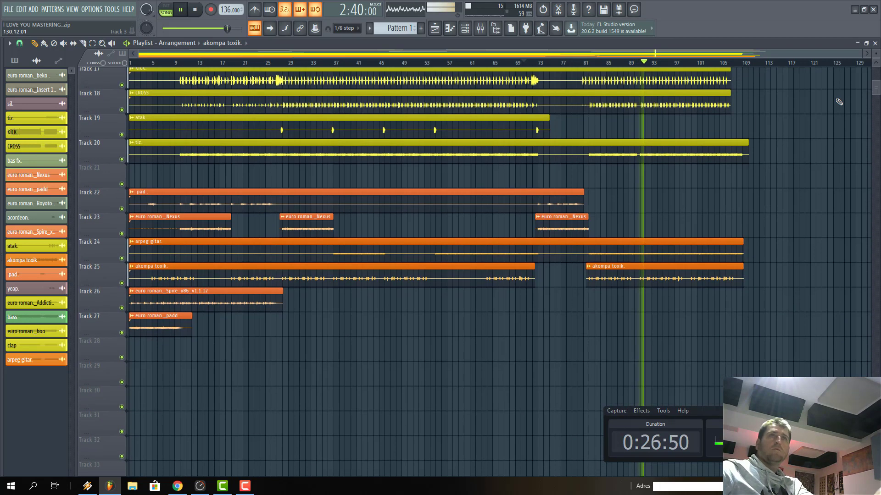
# Solo the CROS channel in the mixer and open its Fruity Parametric EQ 2.
pyautogui.click(480, 28)
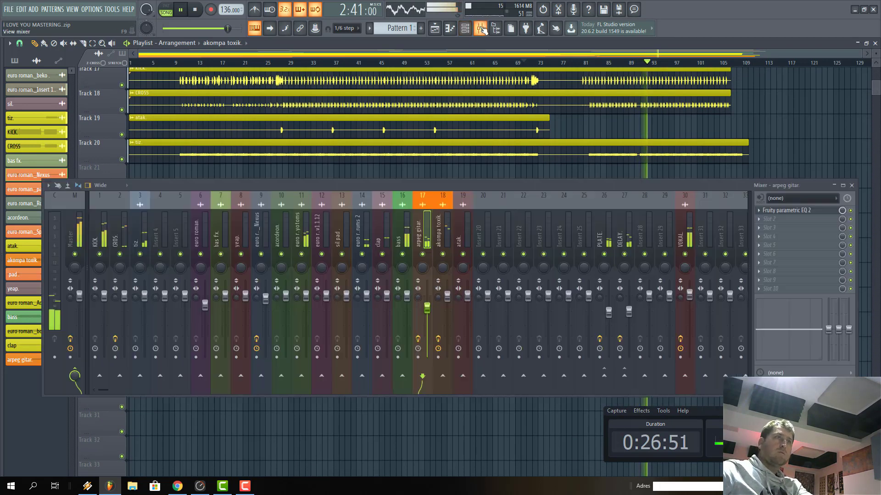
pyautogui.click(128, 255)
pyautogui.click(785, 211)
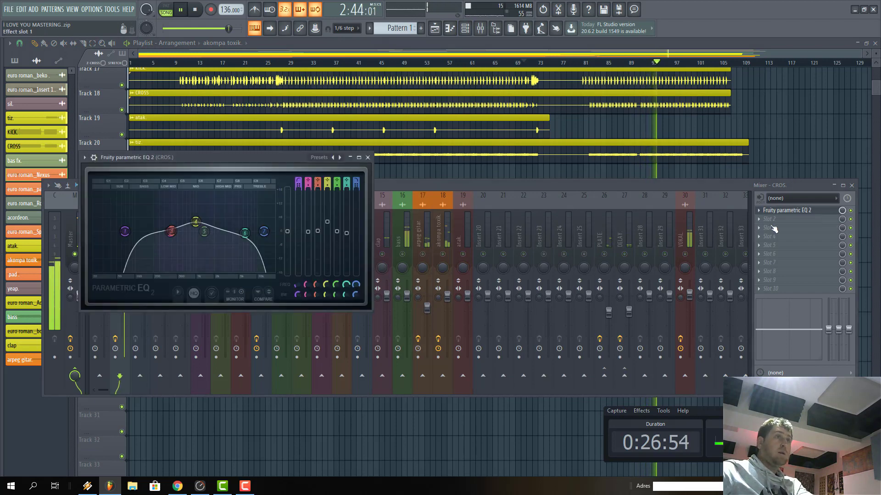
# Shift the boosted midrange band of the CROS channel's EQ to a lower frequency and stop playback.
pyautogui.moveTo(195, 222); pyautogui.dragTo(178, 221)
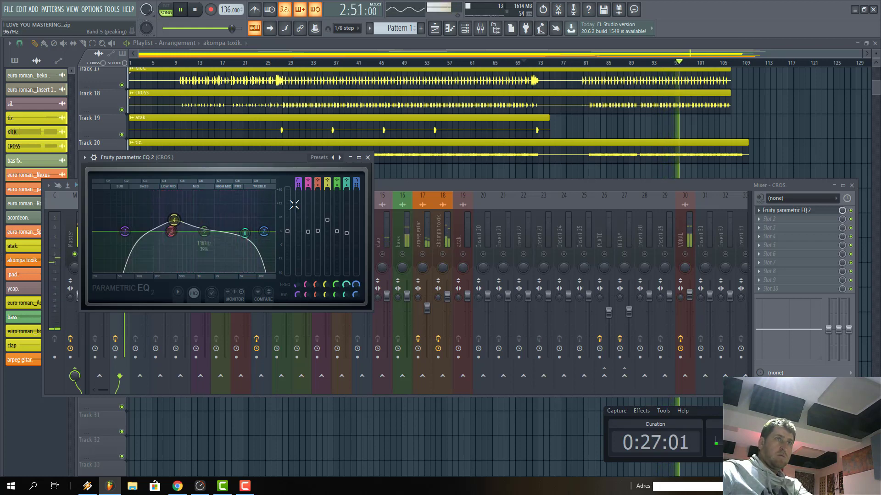
pyautogui.click(387, 188)
pyautogui.press('space')
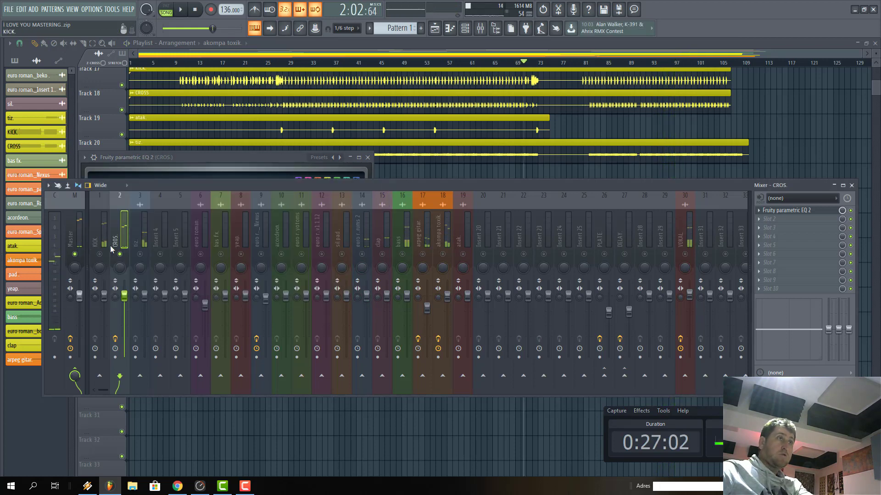
# Add TR5 White 2A to the second effect slot of the CROS channel and adjust its gain and peak reduction.
pyautogui.click(765, 220)
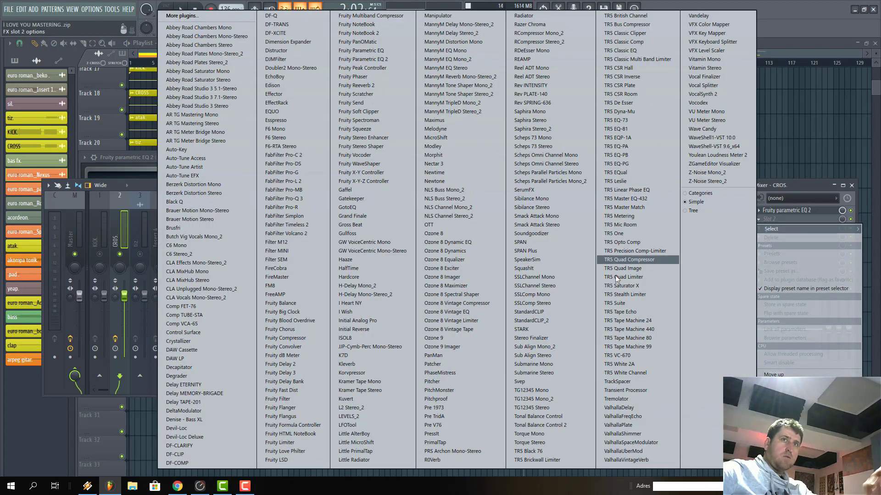
pyautogui.click(623, 364)
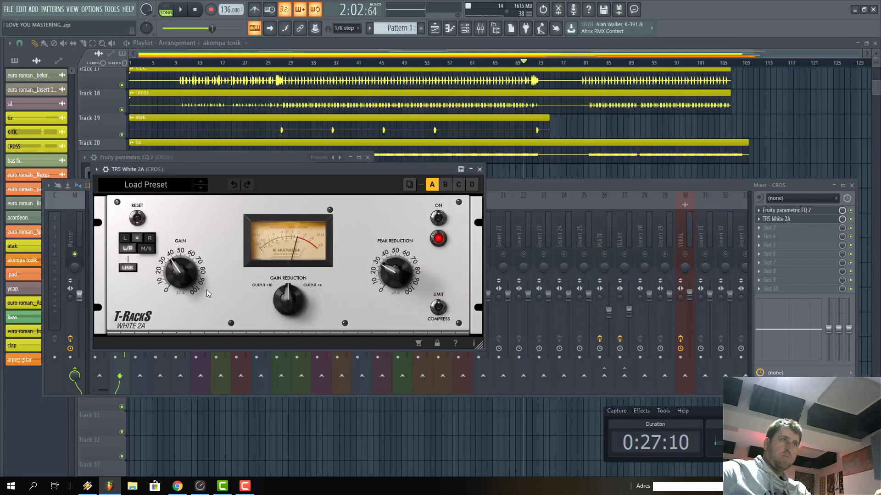
pyautogui.scroll(-2, 181, 279)
pyautogui.scroll(-4, 387, 271)
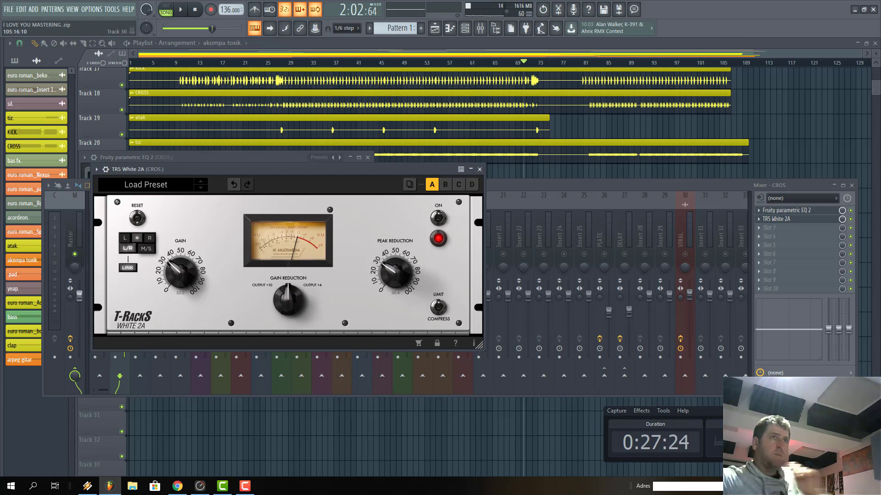
pyautogui.press('F12')
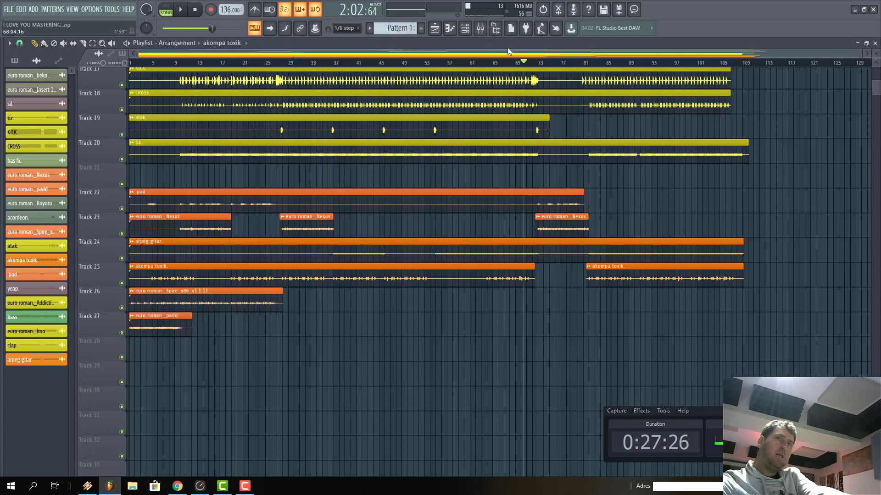
# Play the song from about bar 70 and route the euro roman_boo sample to mixer track 20.
pyautogui.press('space')
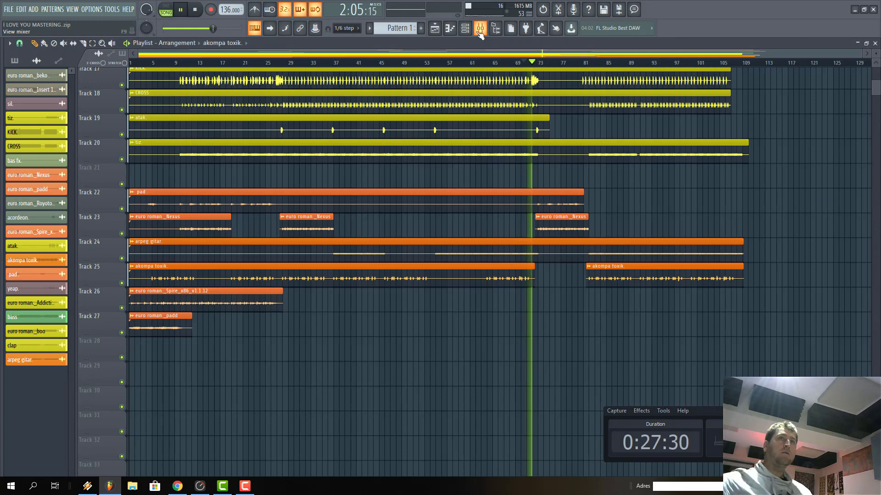
pyautogui.moveTo(876, 85); pyautogui.dragTo(877, 77)
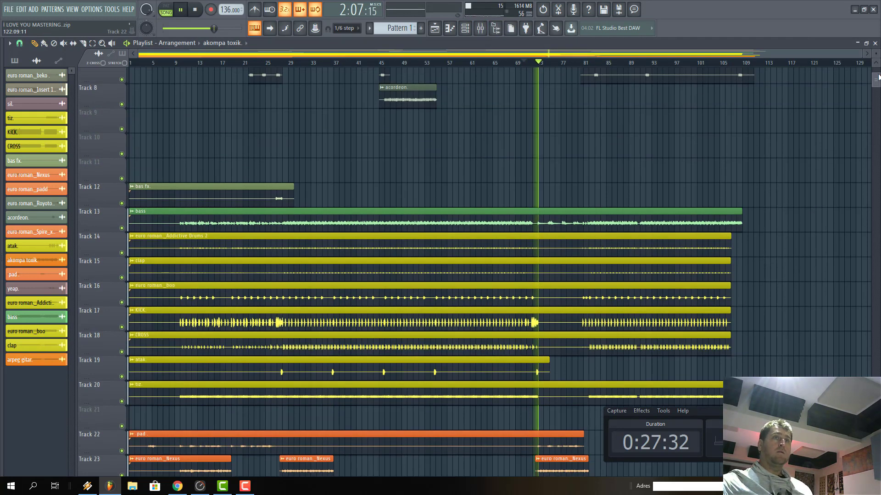
pyautogui.press('space')
pyautogui.press('space')
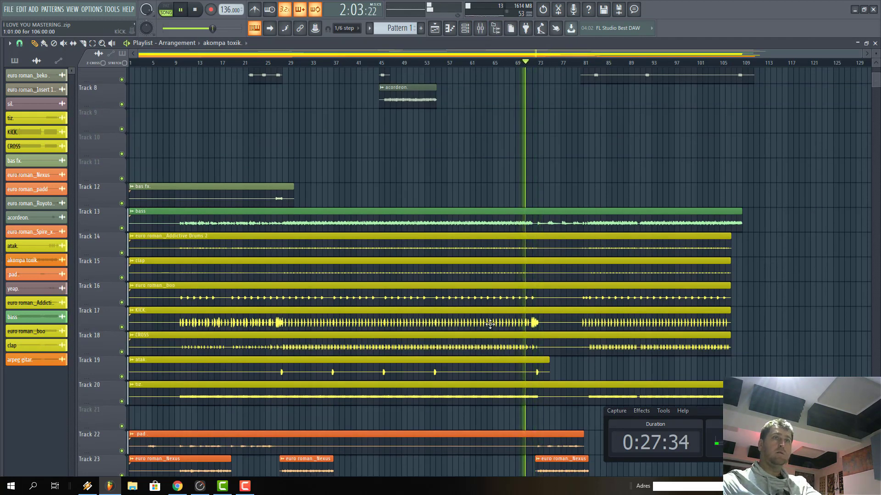
pyautogui.doubleClick(339, 293)
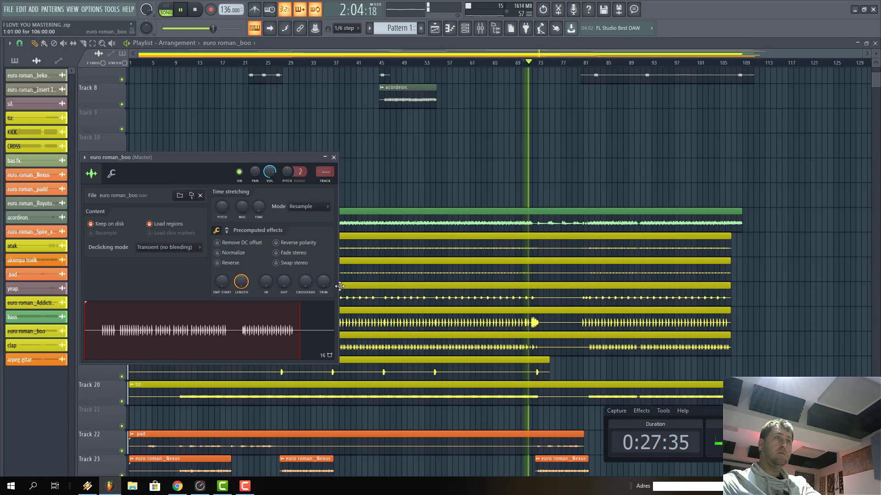
pyautogui.click(325, 171)
pyautogui.press('space')
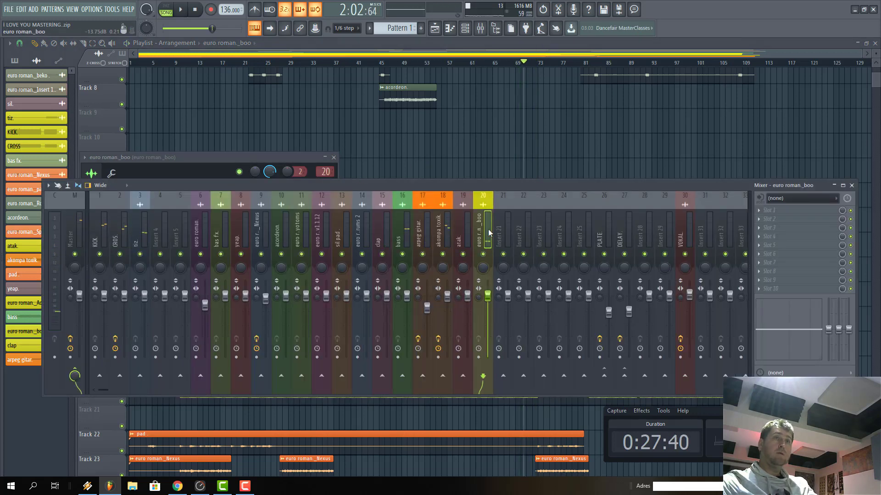
# Move the euro roman_boo mixer channel to track 1, lower its level slightly and resume playback.
pyautogui.hotkey('alt', 'Left')
pyautogui.moveTo(442, 229); pyautogui.dragTo(99, 230)
pyautogui.press('space')
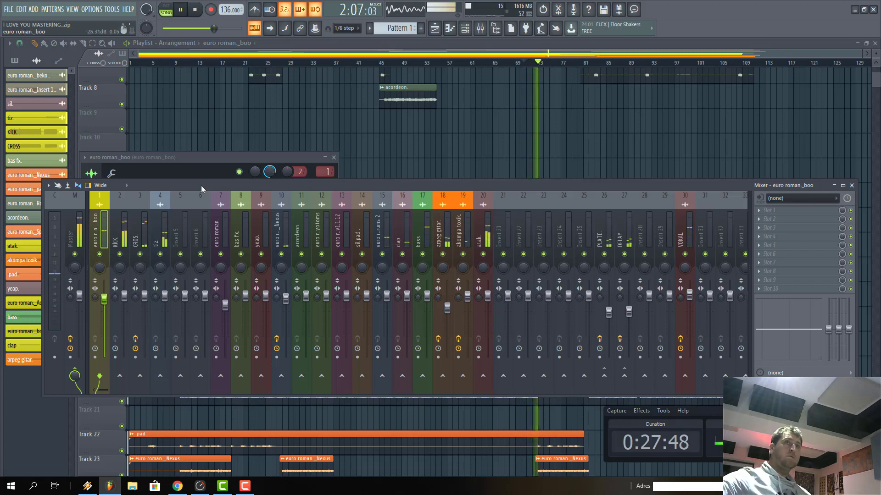
# Replay from about bar 70 while examining the playlist tracks and the CROS channel in the mixer.
pyautogui.press('F12')
pyautogui.scroll(5, 459, 271)
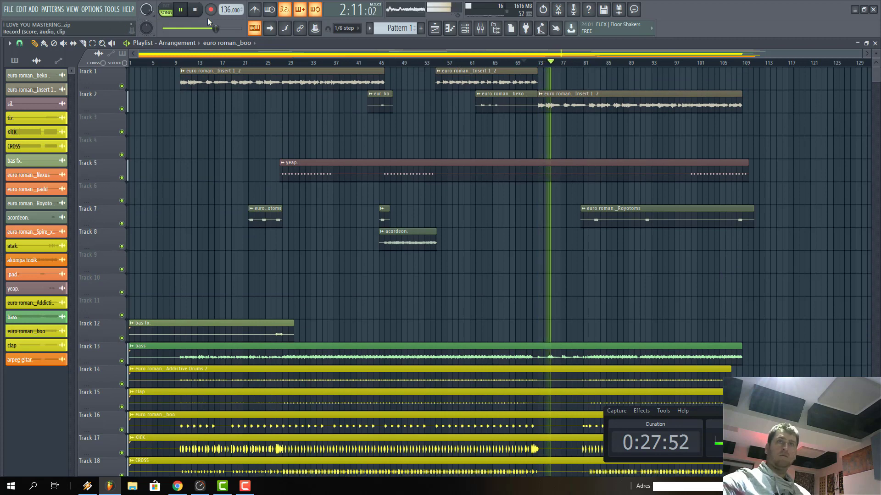
pyautogui.scroll(-3, 417, 87)
pyautogui.scroll(3, 417, 87)
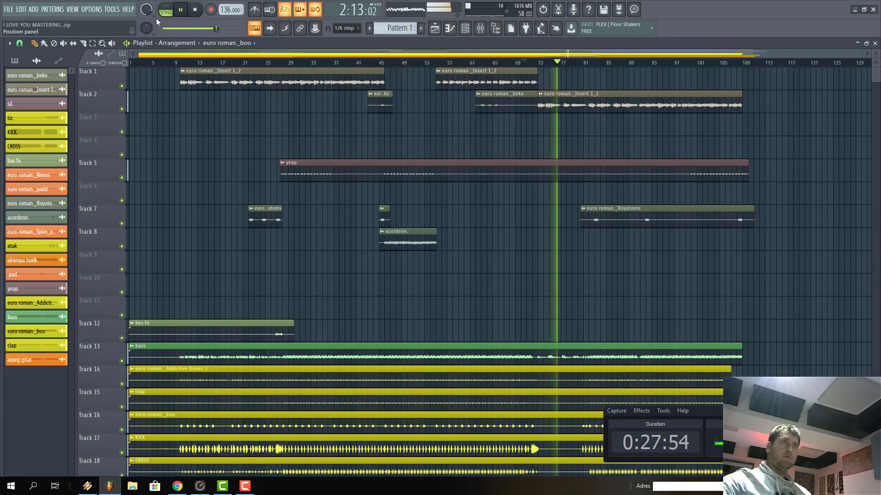
pyautogui.click(196, 10)
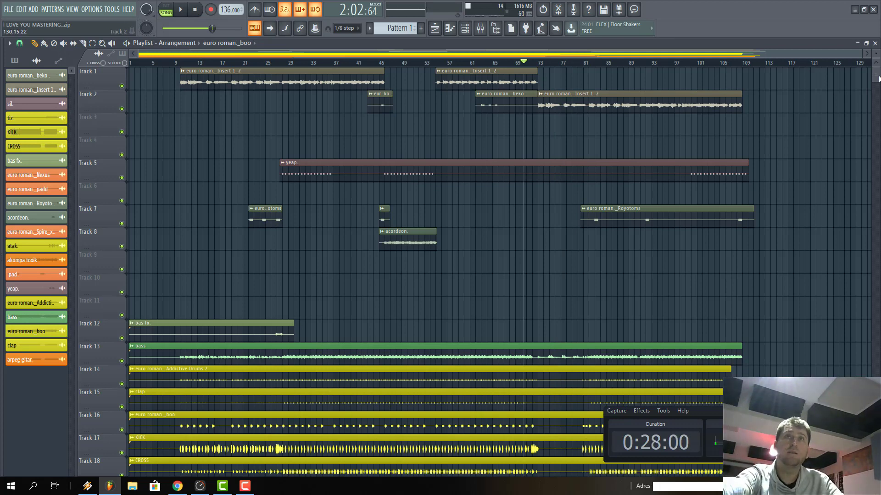
pyautogui.moveTo(878, 79); pyautogui.dragTo(878, 90)
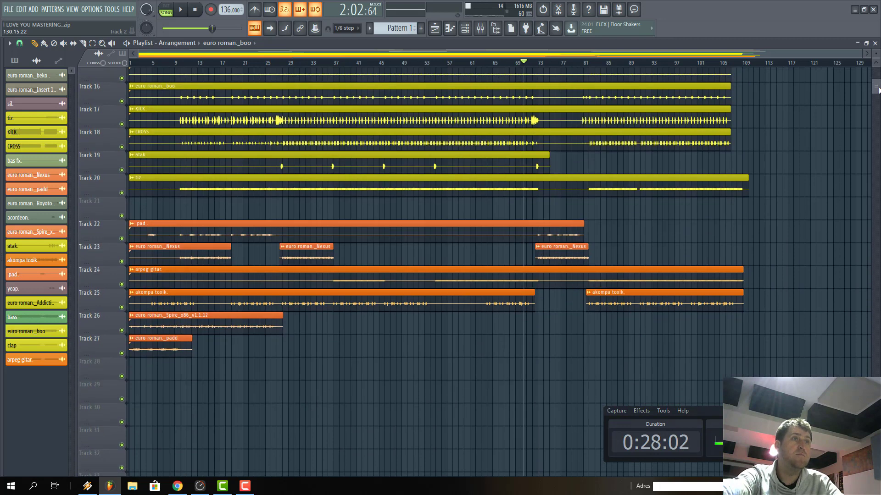
pyautogui.scroll(2, 430, 141)
pyautogui.press('space')
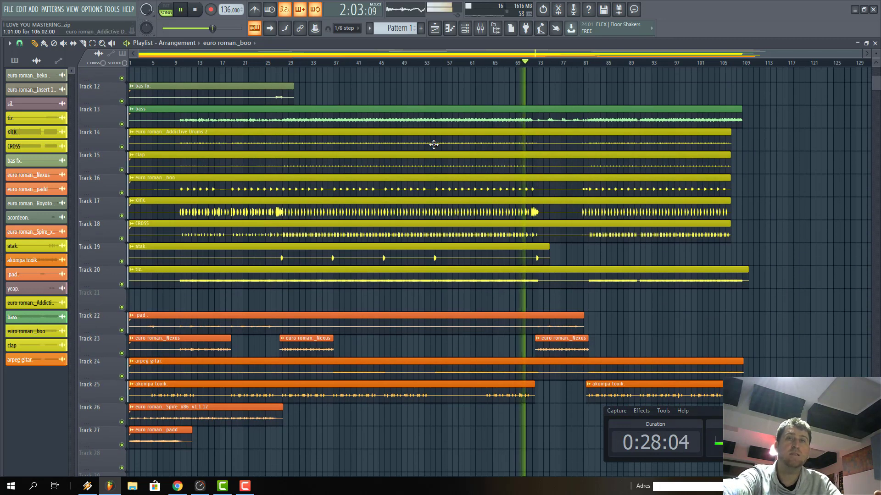
pyautogui.click(480, 28)
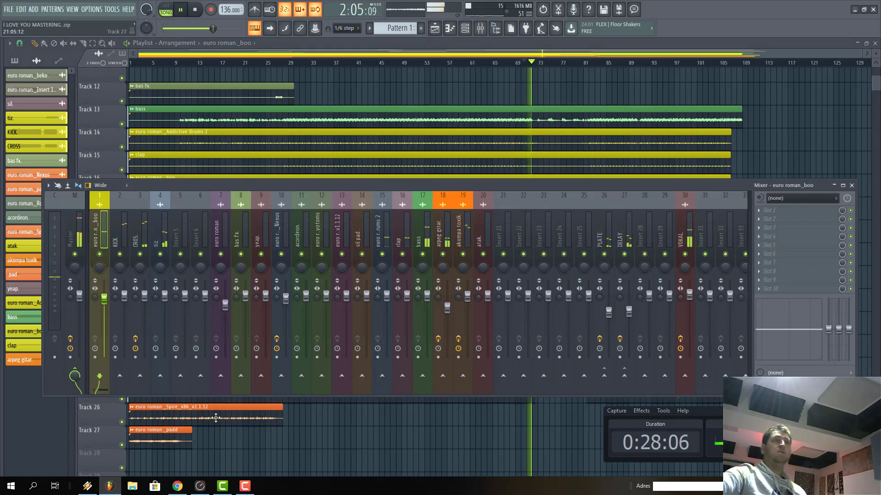
pyautogui.click(144, 231)
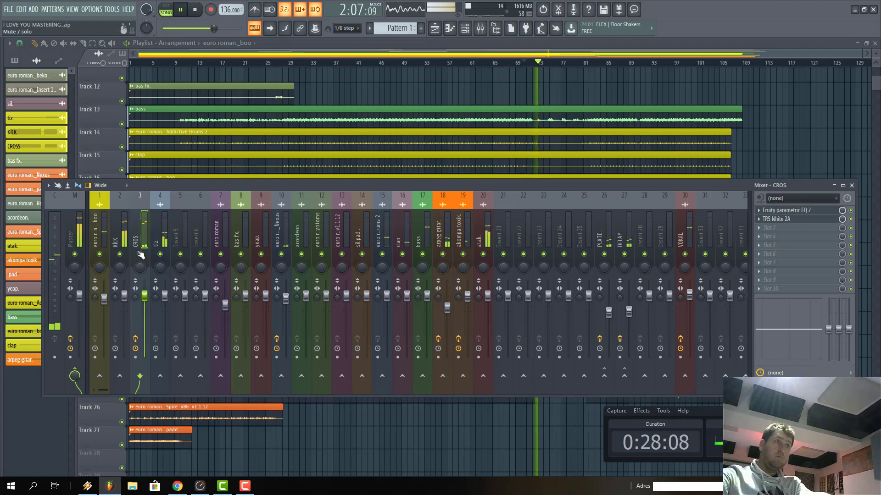
pyautogui.press('space')
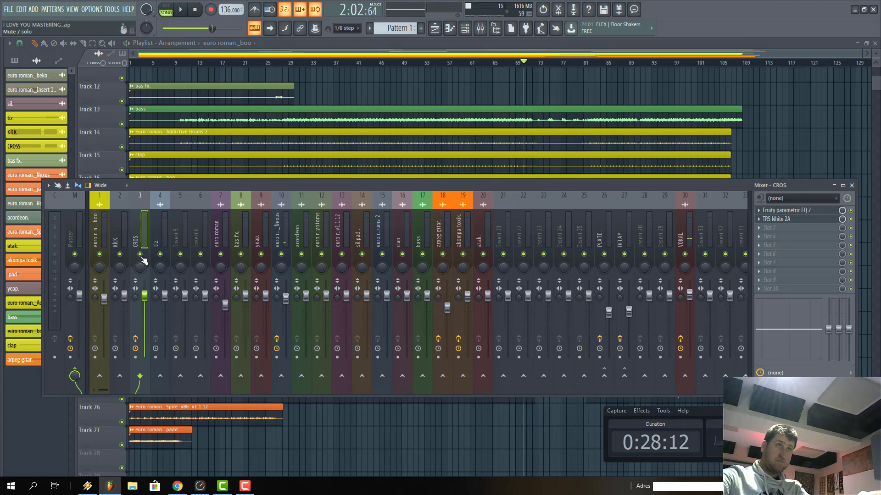
# Solo the bass and drum tracks in the playlist, leaving only Tracks 13 to 20 active.
pyautogui.press('F9')
pyautogui.scroll(3, 194, 289)
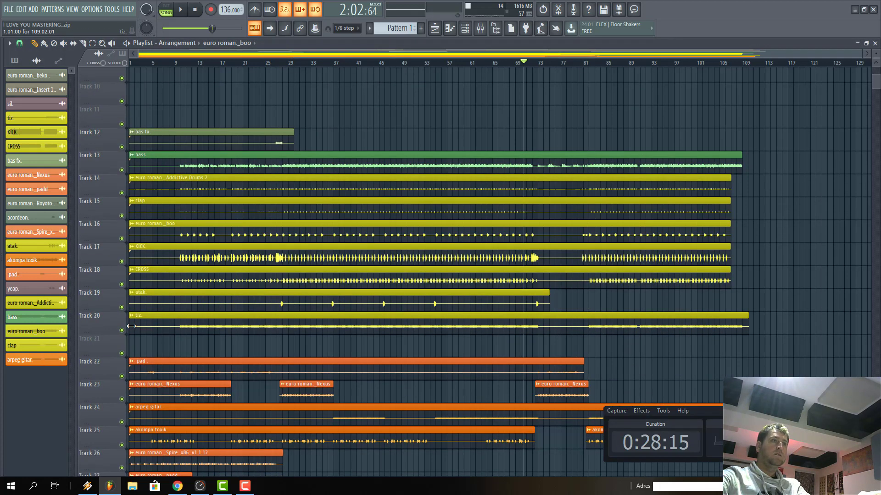
pyautogui.rightClick(121, 330)
pyautogui.click(122, 307)
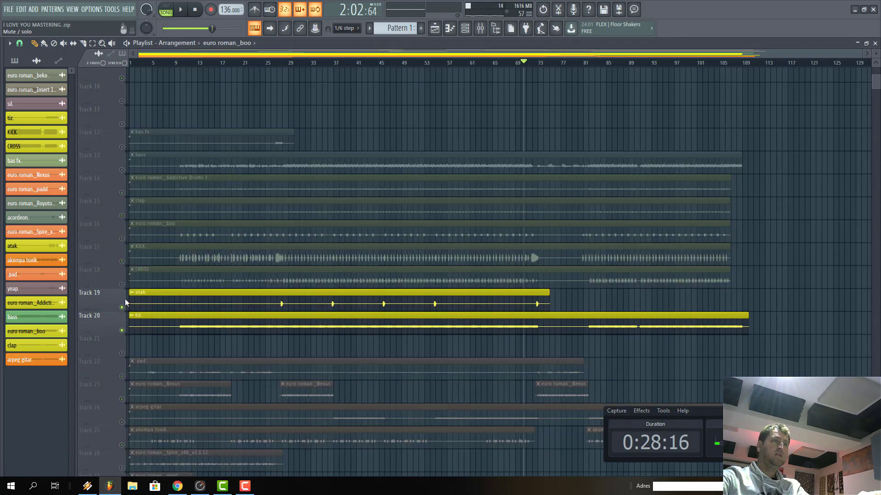
pyautogui.click(121, 284)
pyautogui.click(122, 261)
pyautogui.click(122, 239)
pyautogui.click(121, 193)
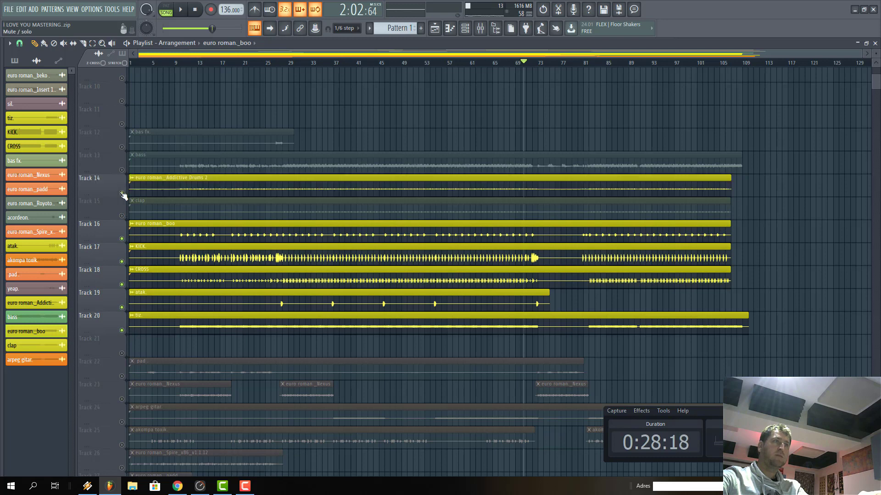
pyautogui.click(122, 170)
pyautogui.click(121, 215)
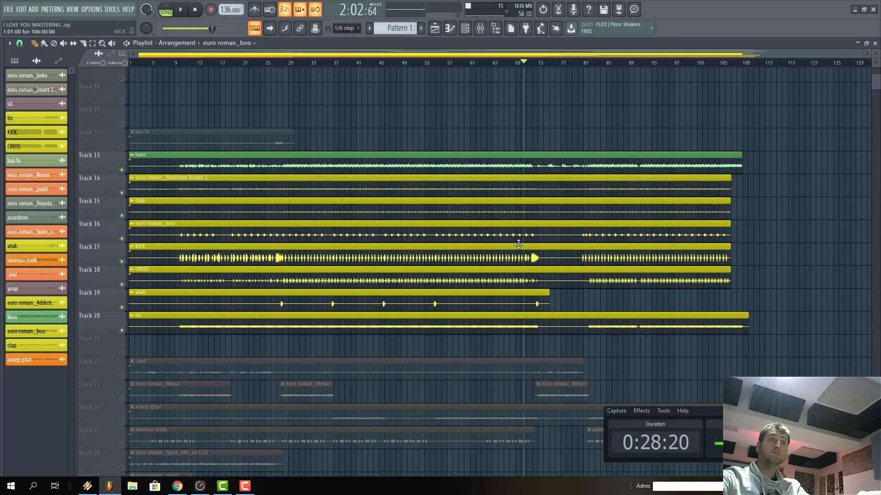
# Play the soloed tracks from about bar 49 and send the tiz channel to PLATE at about 57%.
pyautogui.click(402, 63)
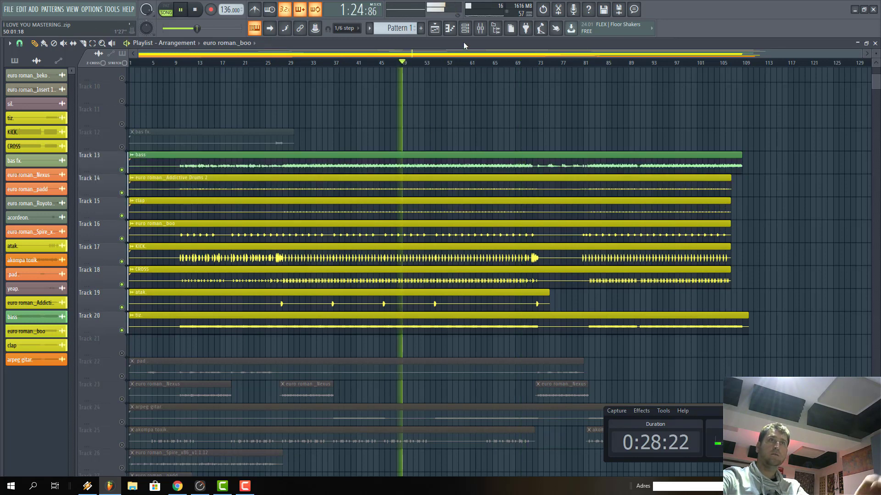
pyautogui.click(481, 28)
pyautogui.click(160, 229)
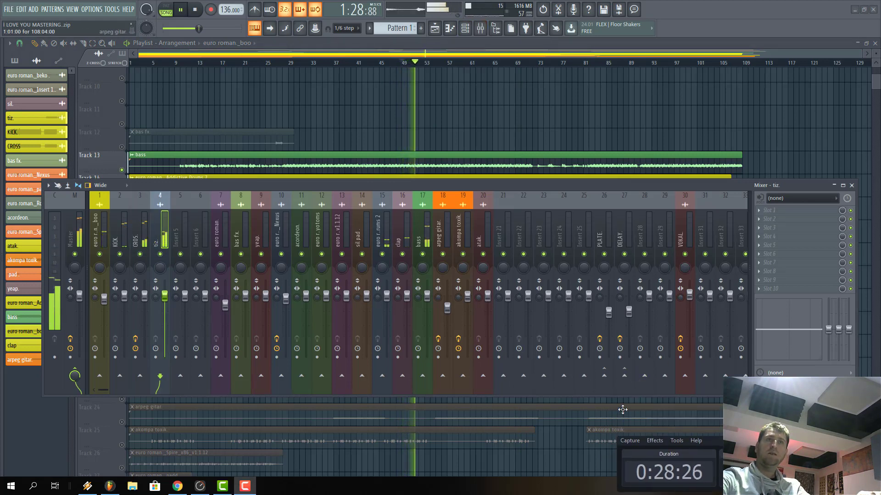
pyautogui.click(604, 376)
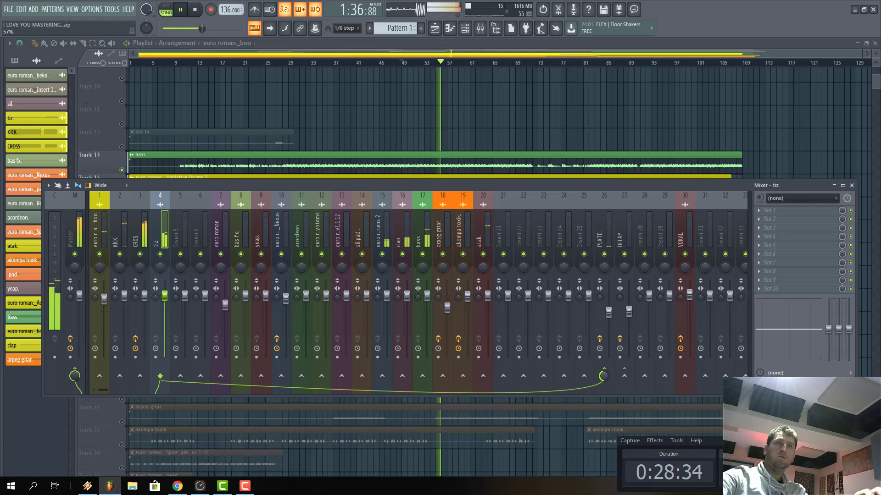
pyautogui.click(196, 9)
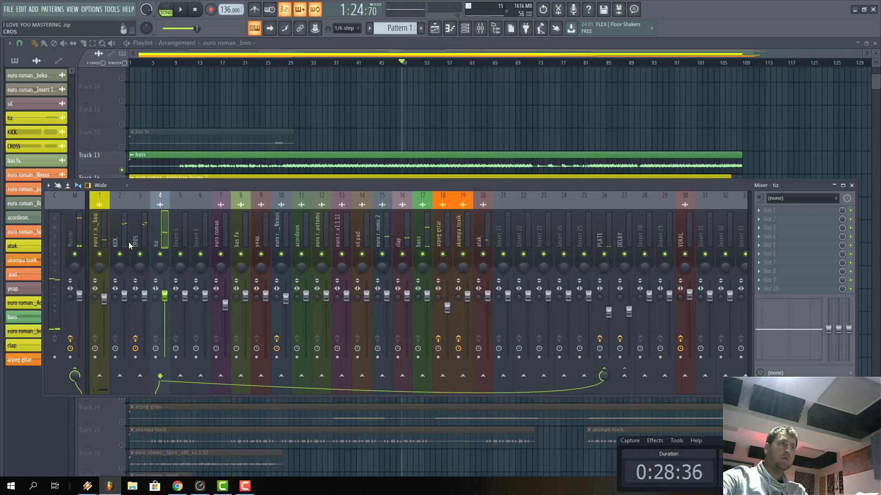
# Send the CROS channel to PLATE at about 49% and check it in playback.
pyautogui.click(144, 239)
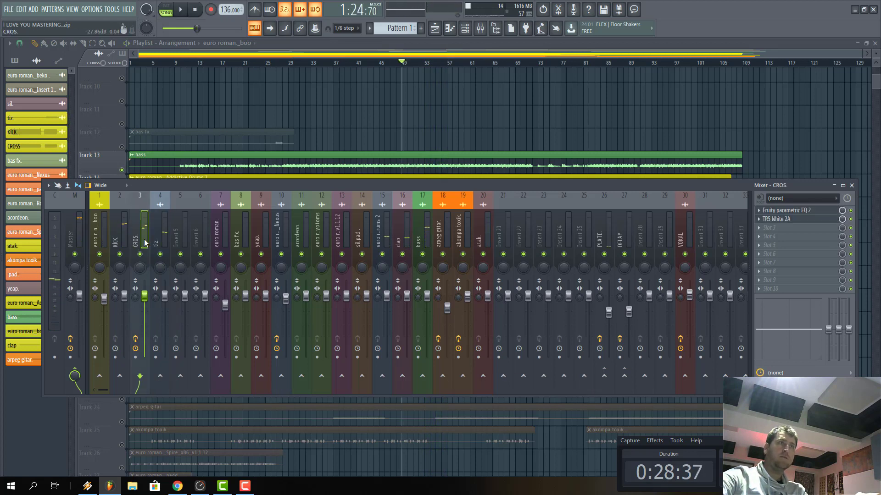
pyautogui.click(605, 377)
pyautogui.press('space')
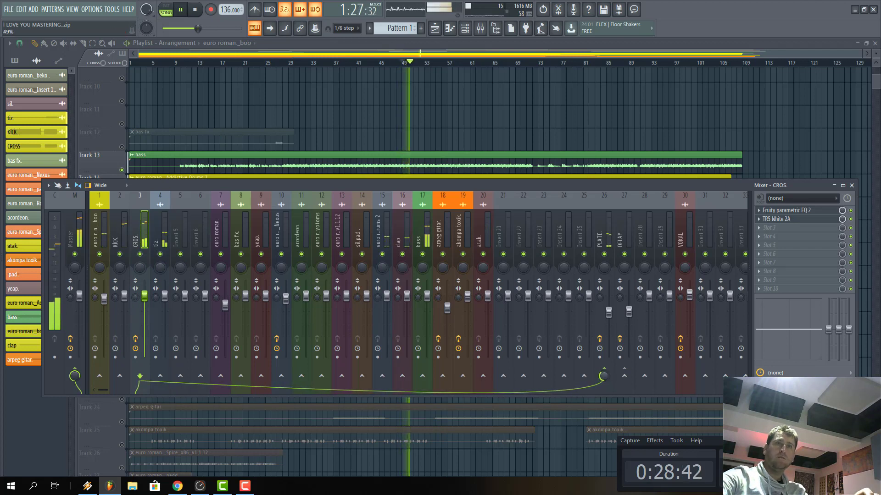
pyautogui.click(197, 11)
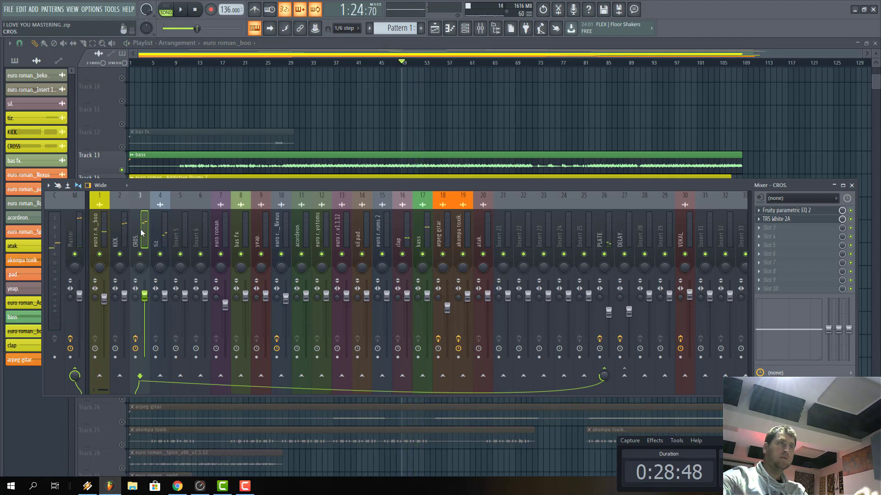
# Replay the soloed tracks from about bar 49 while comparing the KICK and CROS channels in the mixer.
pyautogui.click(124, 233)
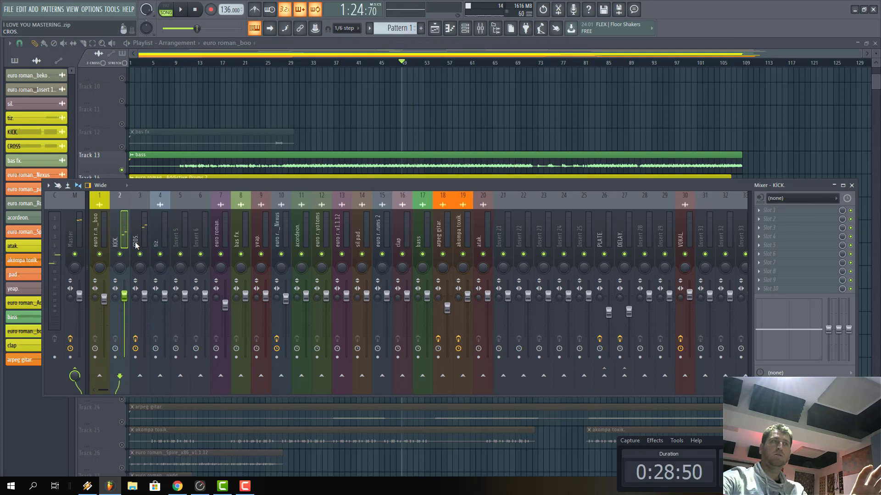
pyautogui.press('F9')
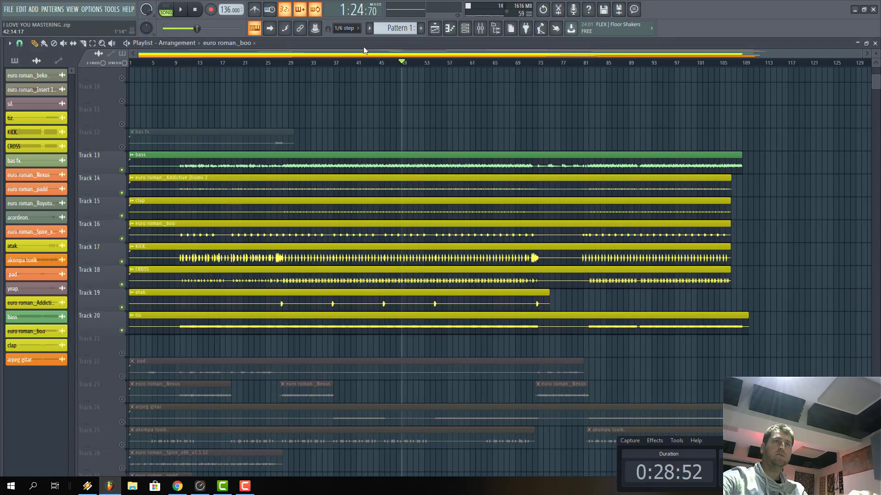
pyautogui.press('space')
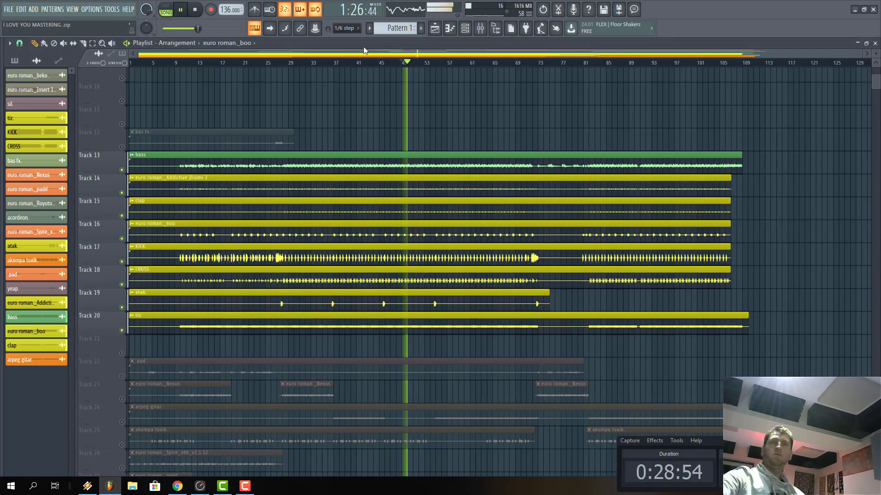
pyautogui.click(480, 30)
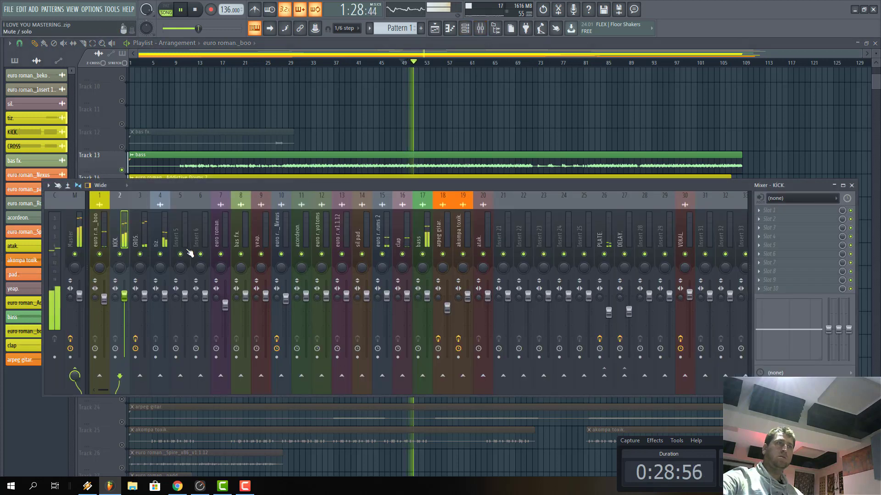
pyautogui.click(139, 229)
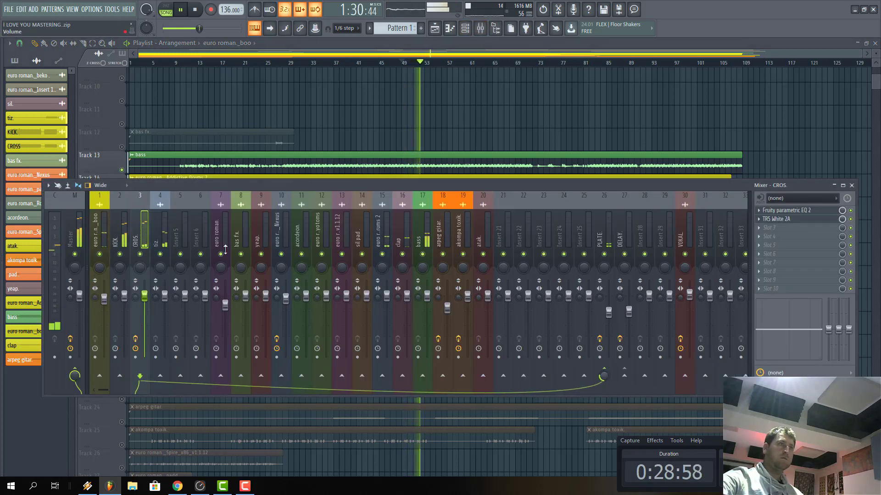
pyautogui.press('F9')
# Audition Track 20 alone, reactivate all playlist tracks, and set the tiz channel's volume to about -0.2 dB.
pyautogui.rightClick(121, 331)
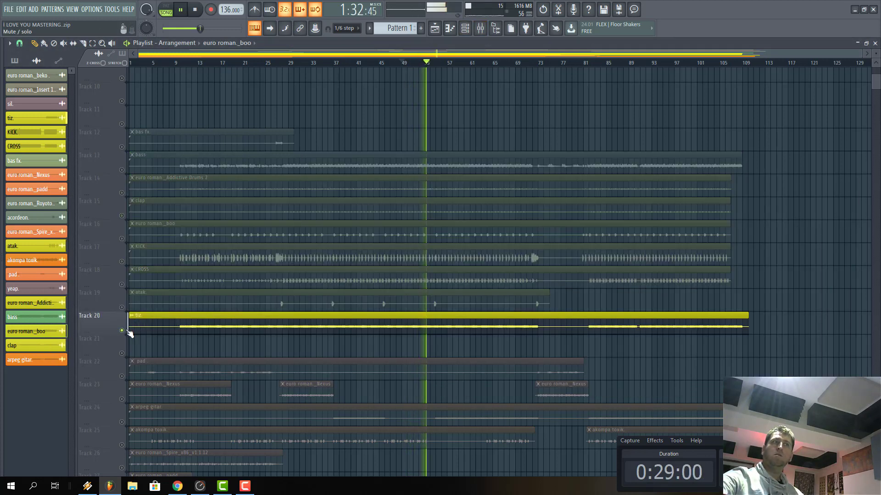
pyautogui.rightClick(122, 331)
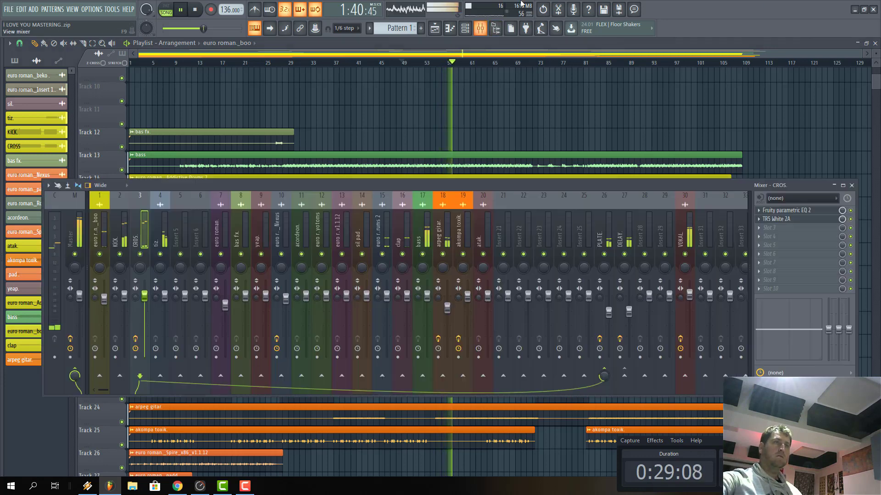
pyautogui.click(480, 28)
pyautogui.click(165, 295)
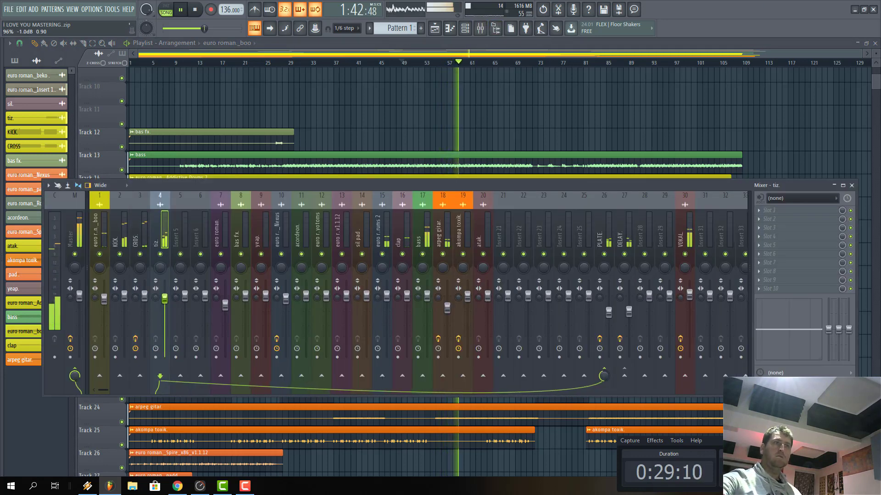
pyautogui.moveTo(164, 295)
pyautogui.mouseDown()
pyautogui.moveTo(165, 351)
pyautogui.moveTo(165, 297)
pyautogui.mouseUp()
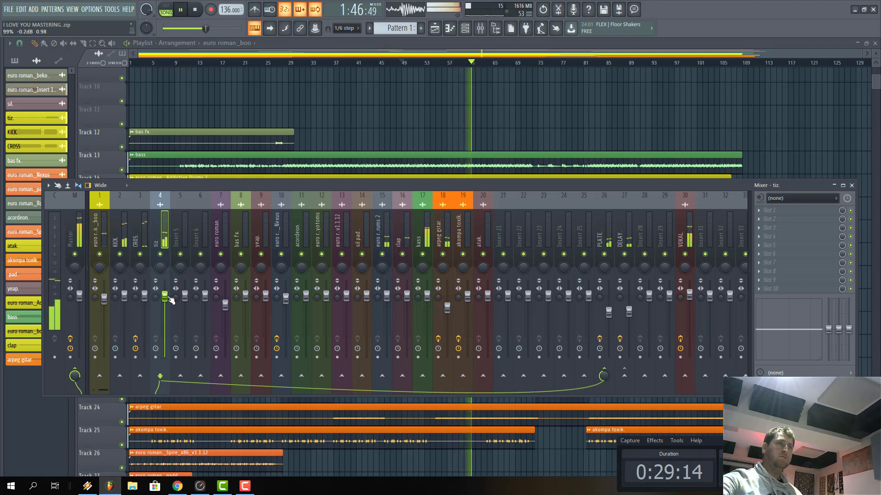
# Audition the tiz channel in solo, unsolo it and raise its volume slightly in the full mix.
pyautogui.rightClick(160, 254)
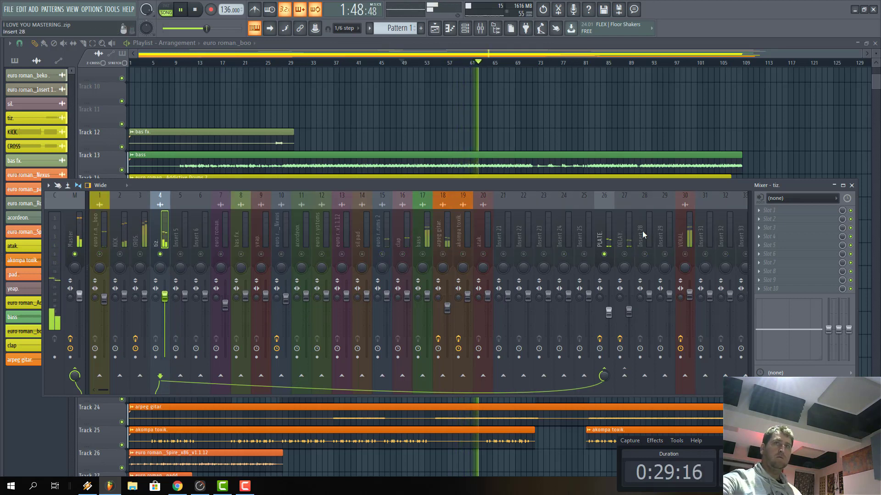
pyautogui.click(758, 211)
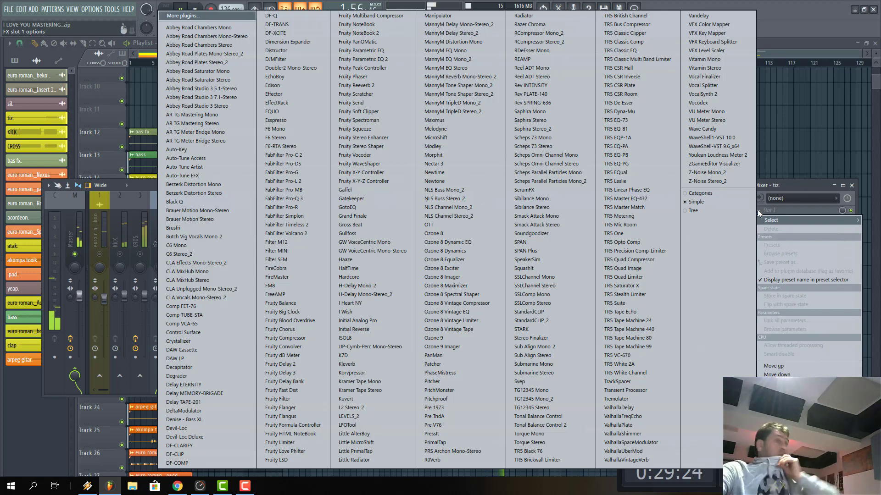
pyautogui.click(797, 185)
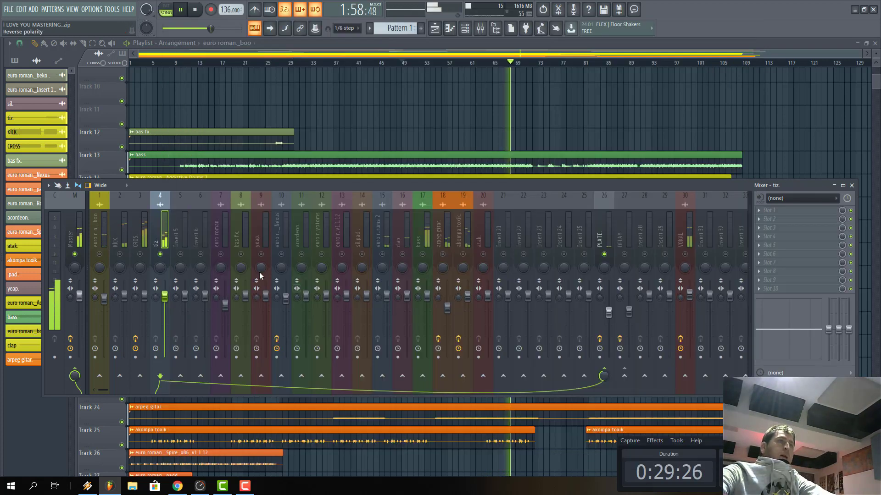
pyautogui.rightClick(161, 255)
pyautogui.moveTo(164, 295); pyautogui.dragTo(164, 291)
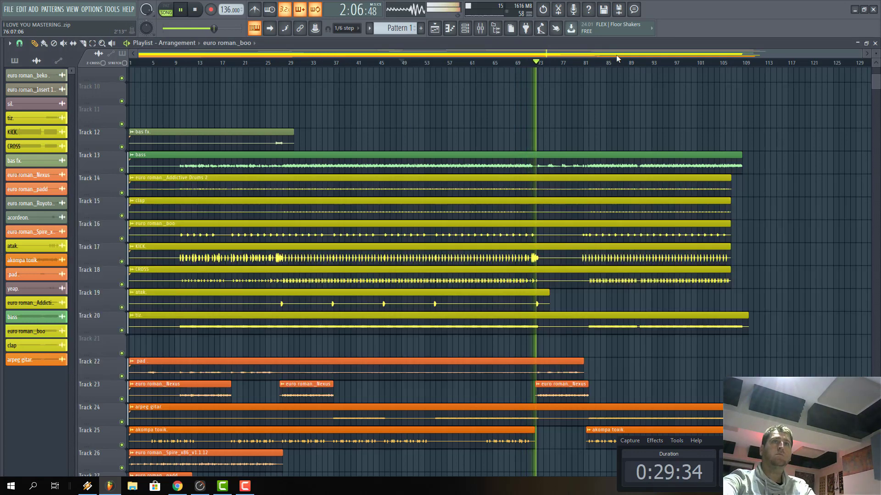
# Play the arrangement from the beginning and examine the playlist tracks down to Track 27.
pyautogui.press('F9')
pyautogui.scroll(3, 172, 86)
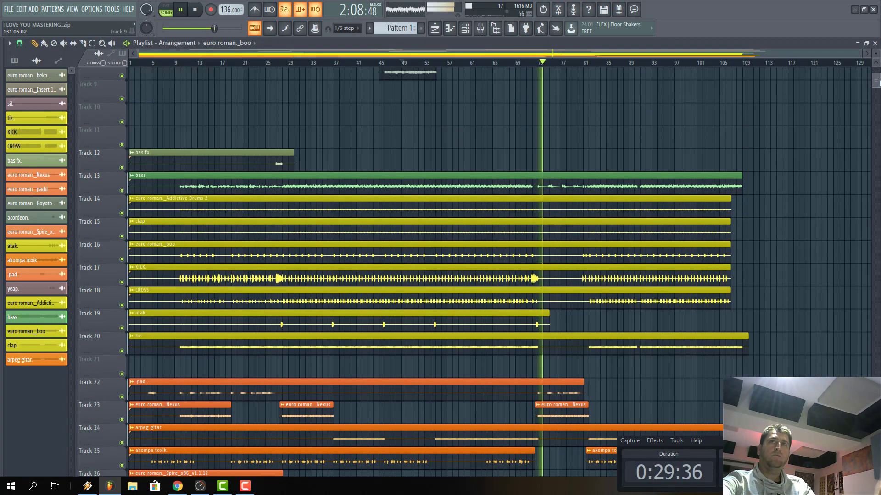
pyautogui.scroll(-2, 603, 190)
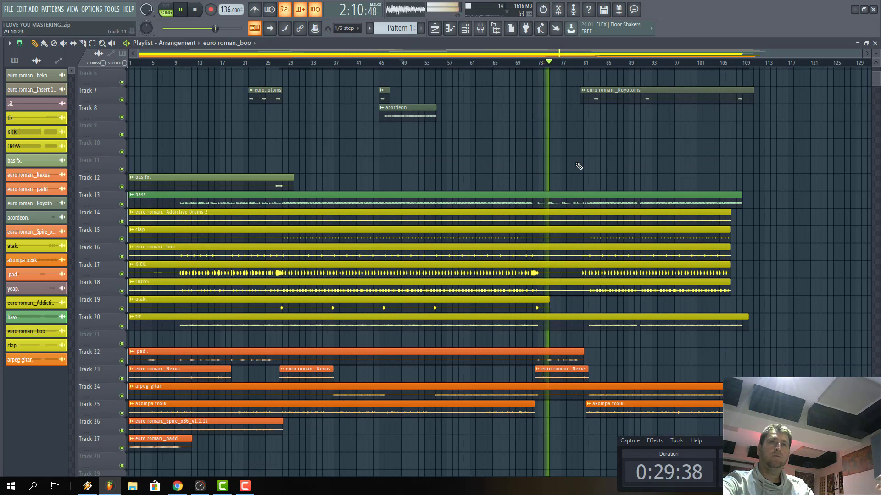
pyautogui.press('space')
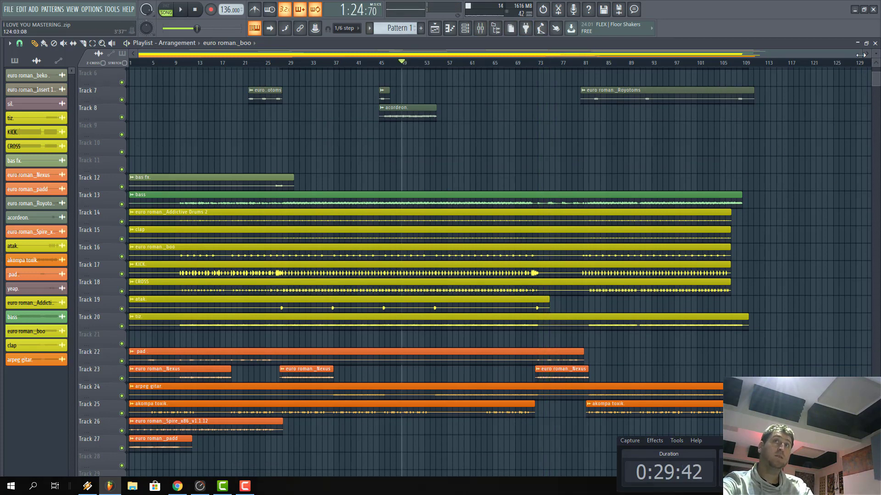
pyautogui.moveTo(860, 54); pyautogui.dragTo(713, 55)
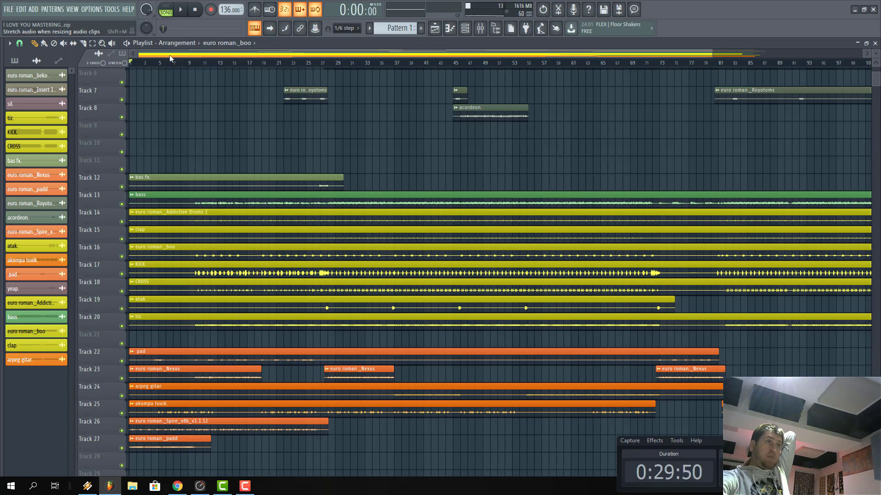
pyautogui.click(180, 10)
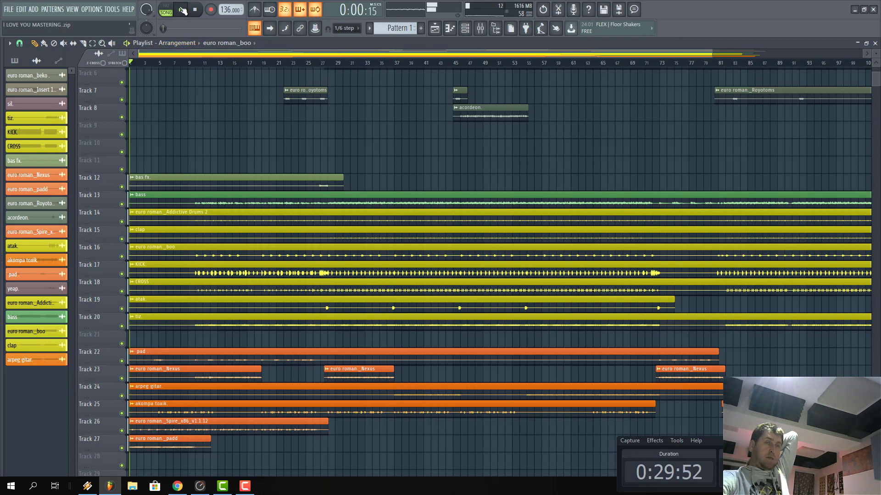
pyautogui.moveTo(710, 57); pyautogui.dragTo(565, 56)
pyautogui.scroll(3, 286, 215)
pyautogui.scroll(-3, 286, 215)
pyautogui.scroll(-5, 287, 215)
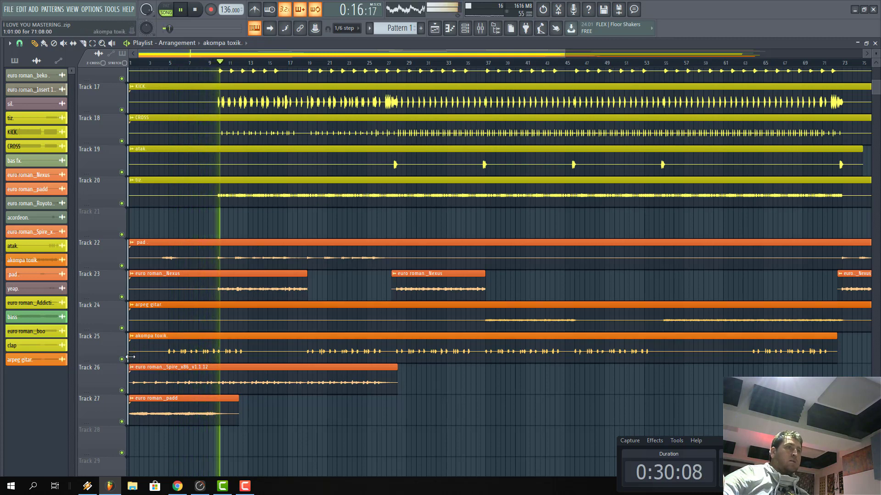
# Trim the start of the first akompa toxik clip on Track 25 to bar 15.
pyautogui.moveTo(128, 359)
pyautogui.mouseDown()
pyautogui.moveTo(160, 357)
pyautogui.moveTo(130, 357)
pyautogui.mouseUp()
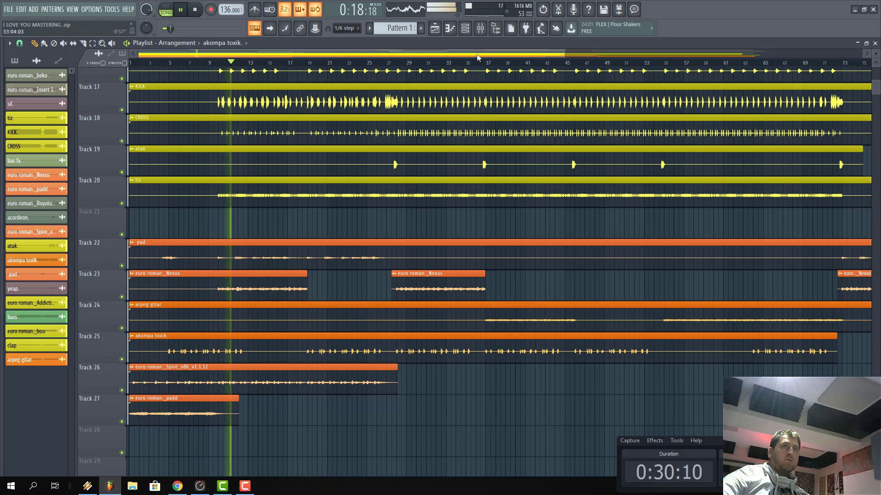
pyautogui.moveTo(564, 52); pyautogui.dragTo(715, 52)
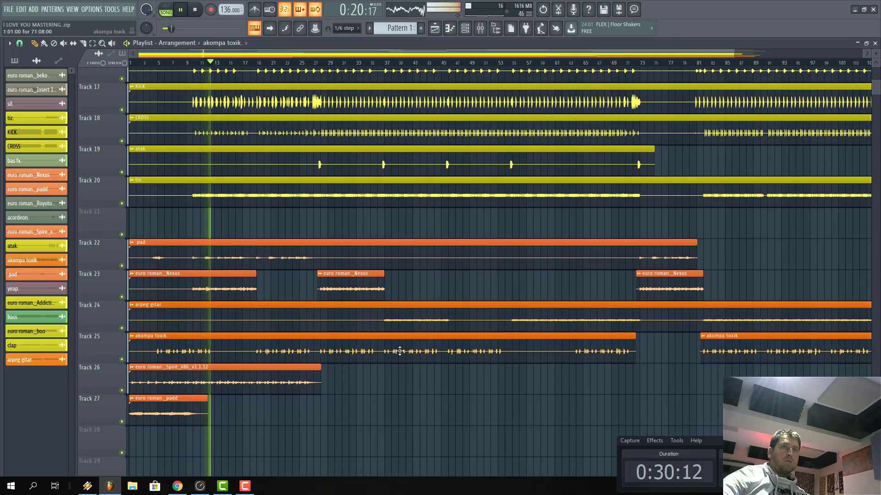
pyautogui.moveTo(132, 353); pyautogui.dragTo(221, 351)
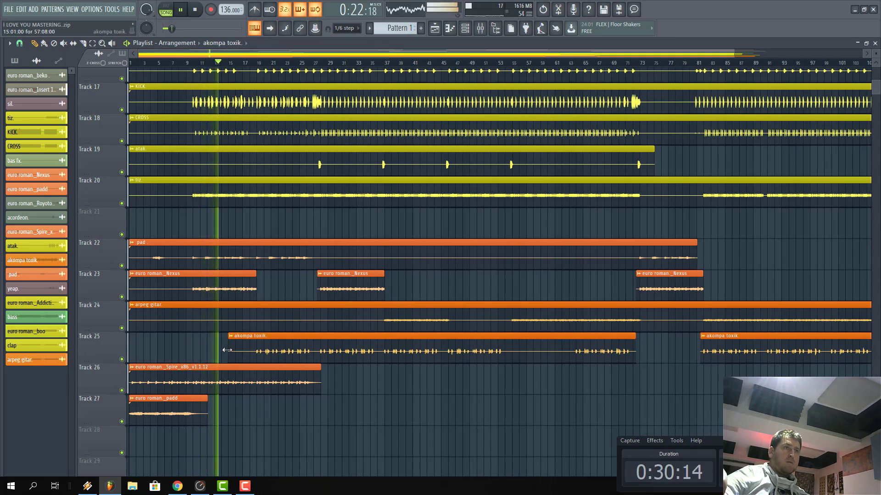
# Replay the trimmed arrangement from about bar 7 while examining the upper playlist tracks.
pyautogui.click(170, 56)
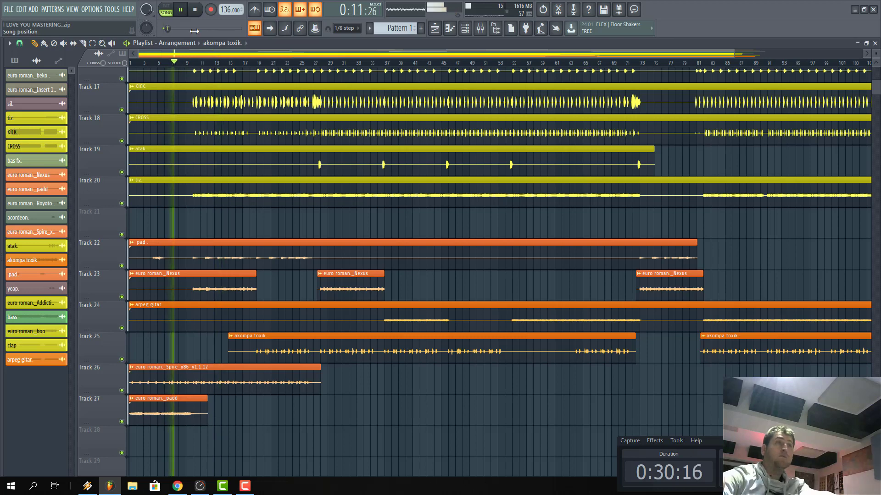
pyautogui.scroll(5, 220, 108)
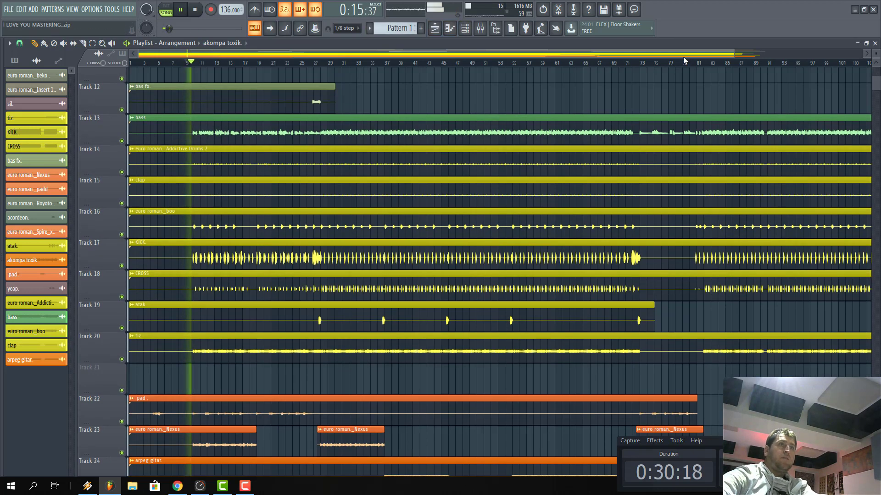
pyautogui.moveTo(735, 54); pyautogui.dragTo(686, 54)
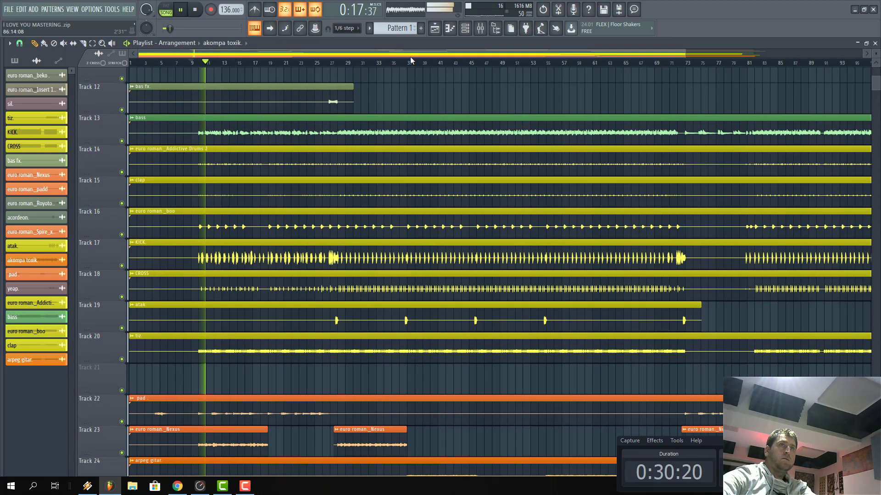
pyautogui.scroll(10, 566, 69)
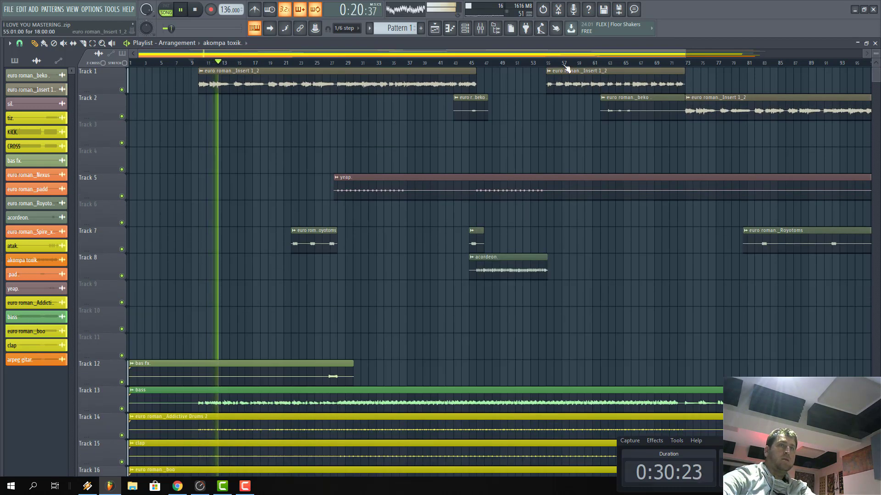
pyautogui.scroll(-2, 566, 69)
# Inspect Ozone 9 on the Master channel, checking the Maximizer threshold and the modules that can be added.
pyautogui.click(480, 28)
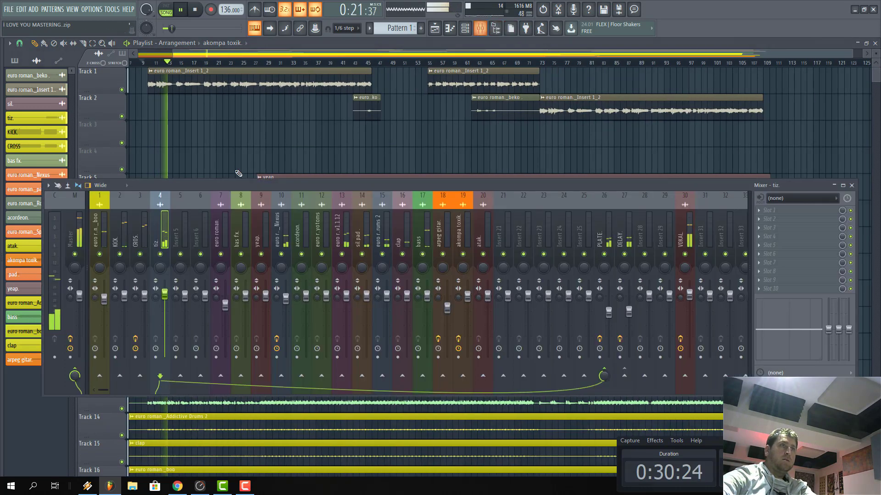
pyautogui.scroll(-3, 321, 115)
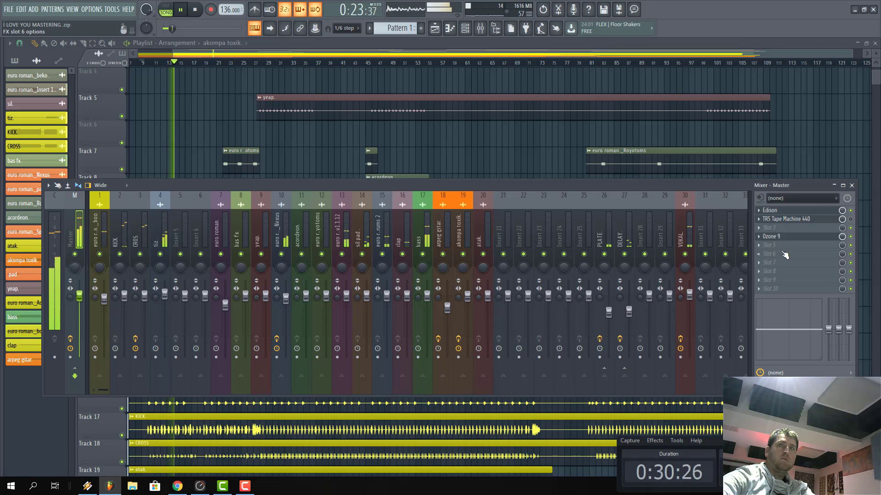
pyautogui.click(791, 237)
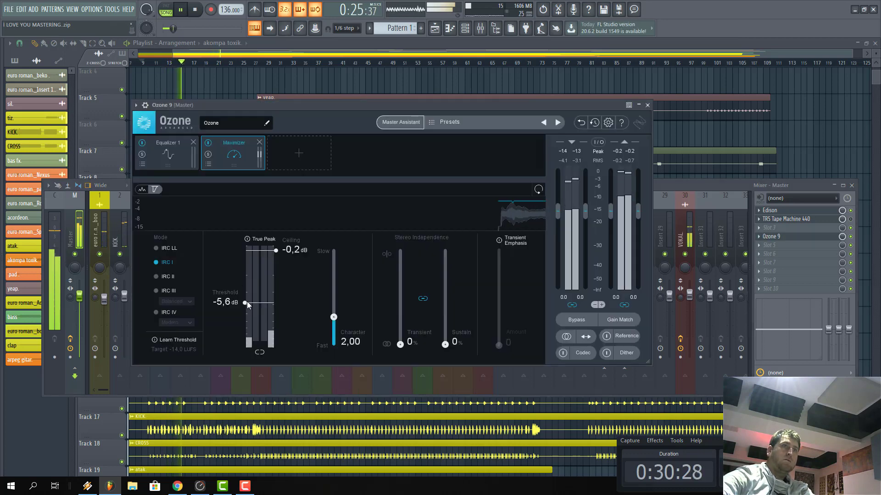
pyautogui.moveTo(246, 302)
pyautogui.mouseDown()
pyautogui.moveTo(244, 317)
pyautogui.moveTo(250, 304)
pyautogui.mouseUp()
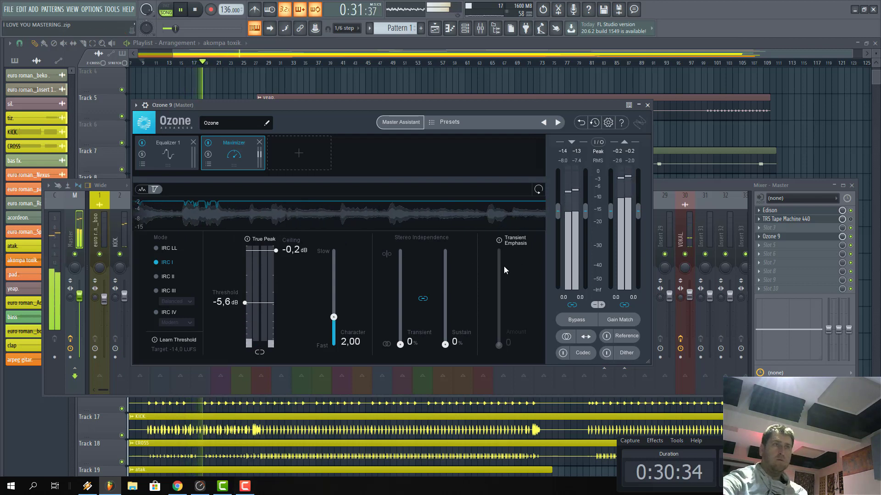
pyautogui.click(291, 155)
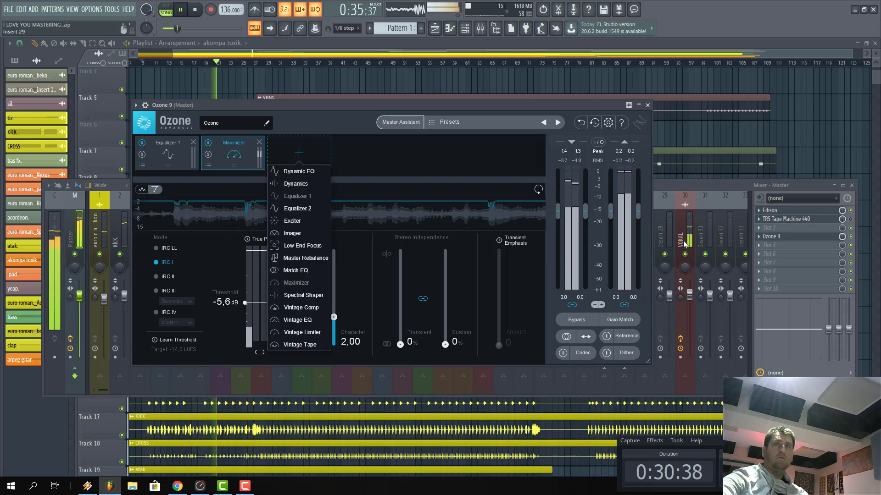
# Delete the TR5 Tape Machine 440 effect from the Master channel and stop playback.
pyautogui.click(766, 219)
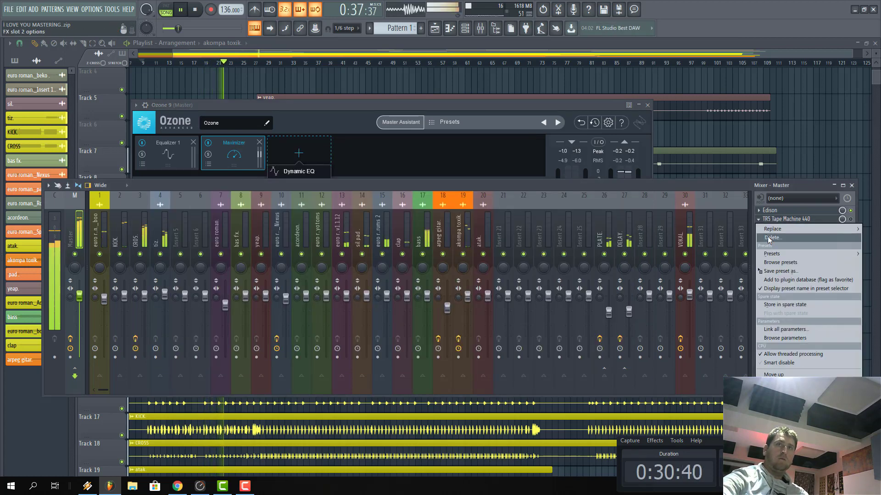
pyautogui.click(798, 250)
pyautogui.click(481, 273)
pyautogui.press('space')
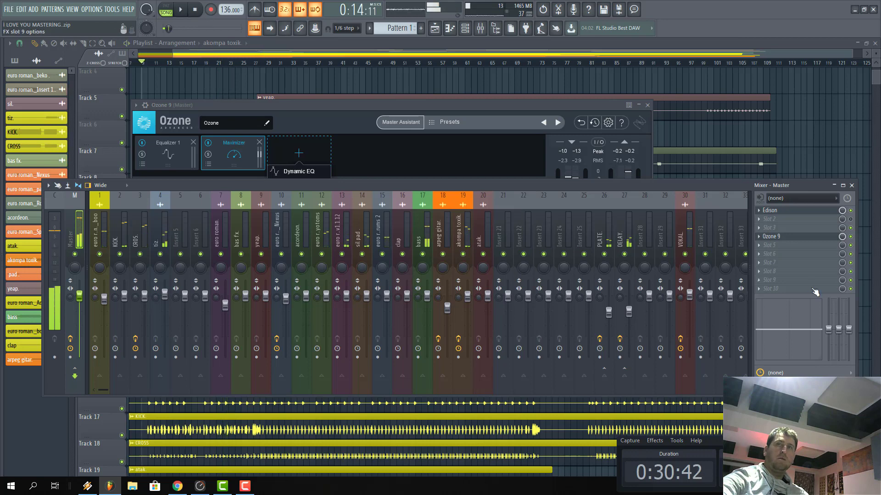
# Load Tonal Balance Control 2 into effect slot 6 of the Master channel and switch it to the Fine view.
pyautogui.click(761, 254)
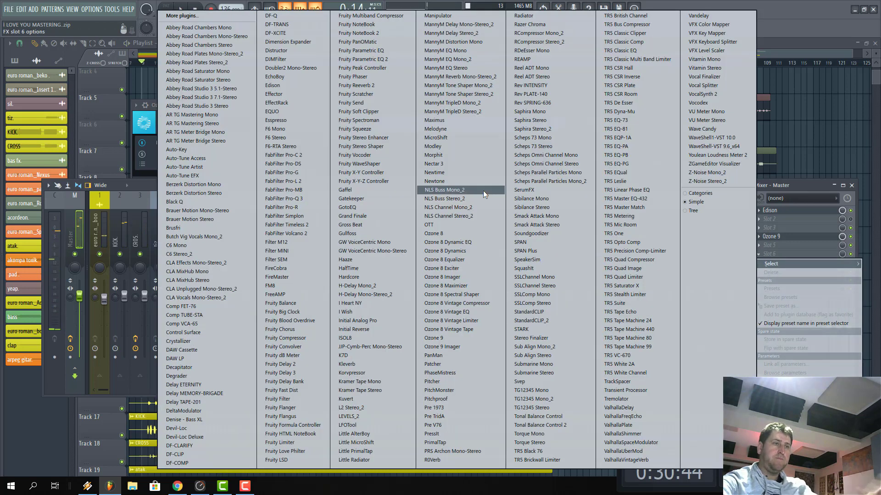
pyautogui.press('Down')
pyautogui.press('Down')
pyautogui.press('Down')
pyautogui.press('Down')
pyautogui.press('Down')
pyautogui.press('Down')
pyautogui.press('Down')
pyautogui.press('Down')
pyautogui.press('Down')
pyautogui.press('Down')
pyautogui.press('Down')
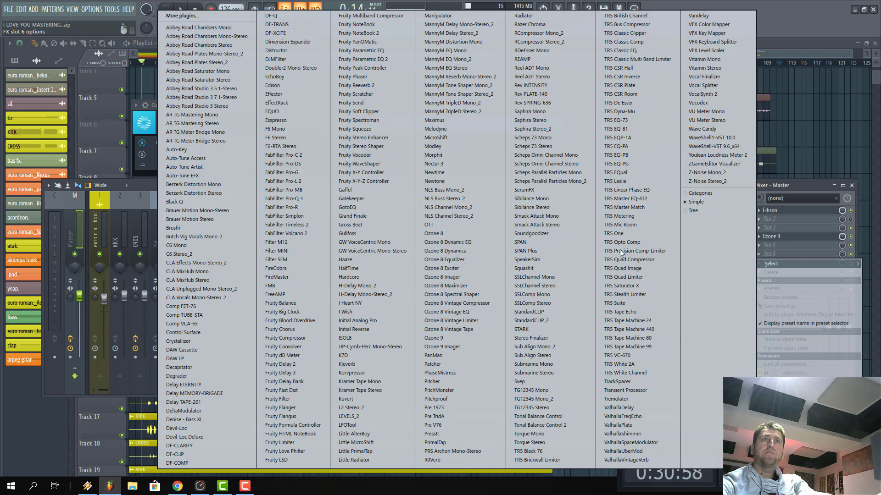
pyautogui.click(527, 427)
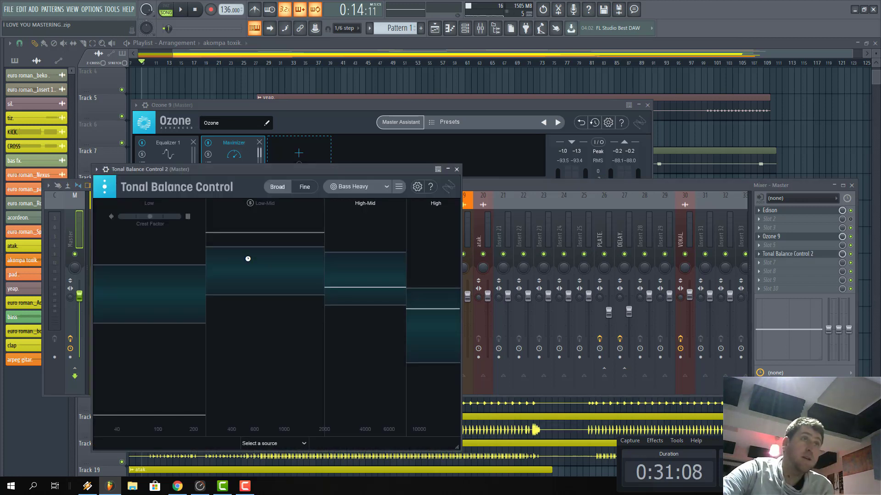
pyautogui.click(333, 187)
pyautogui.click(307, 187)
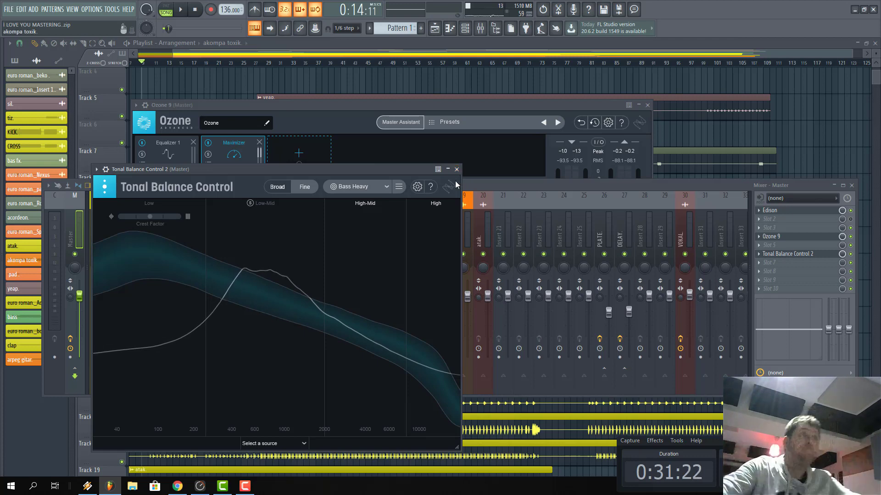
# Play the song from about bar 15 and compare the Master's tonal balance curve with the Bass Heavy target.
pyautogui.moveTo(172, 56); pyautogui.dragTo(137, 57)
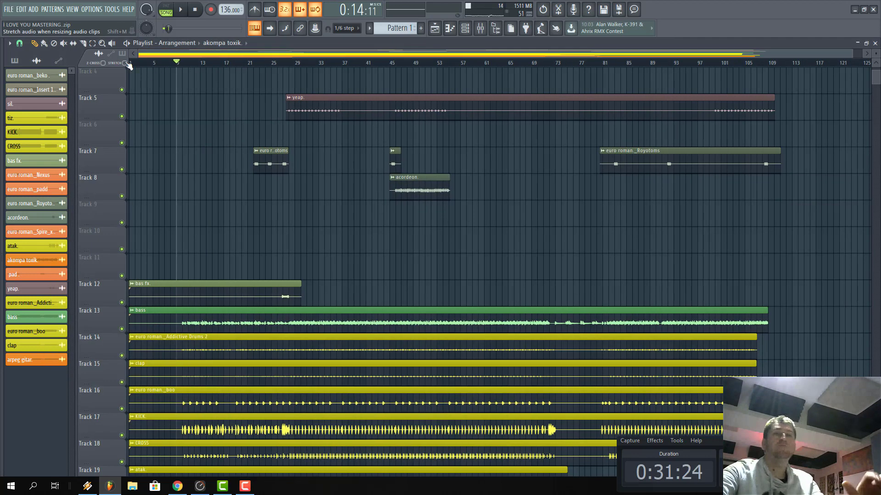
pyautogui.press('space')
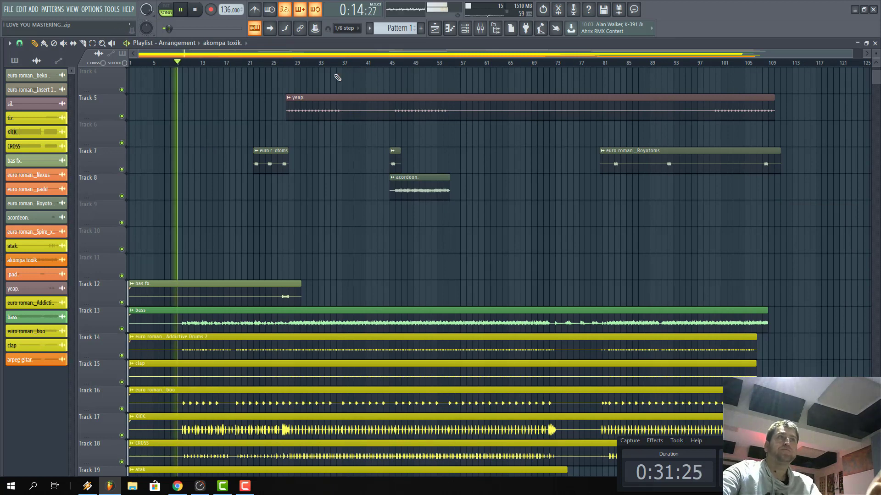
pyautogui.click(214, 63)
pyautogui.press('F9')
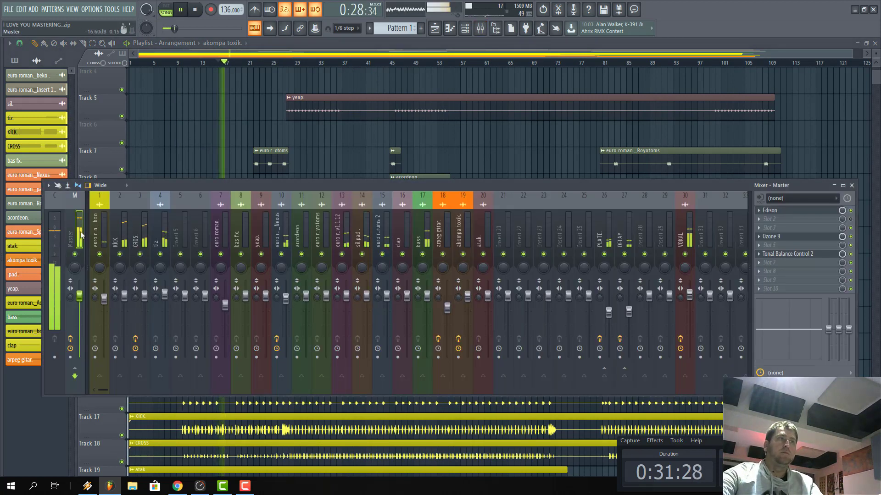
pyautogui.click(787, 254)
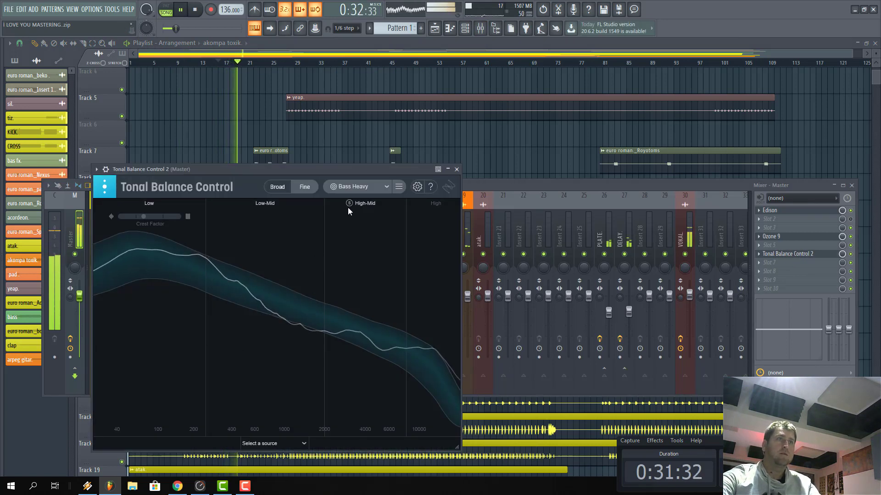
pyautogui.click(348, 187)
pyautogui.click(329, 167)
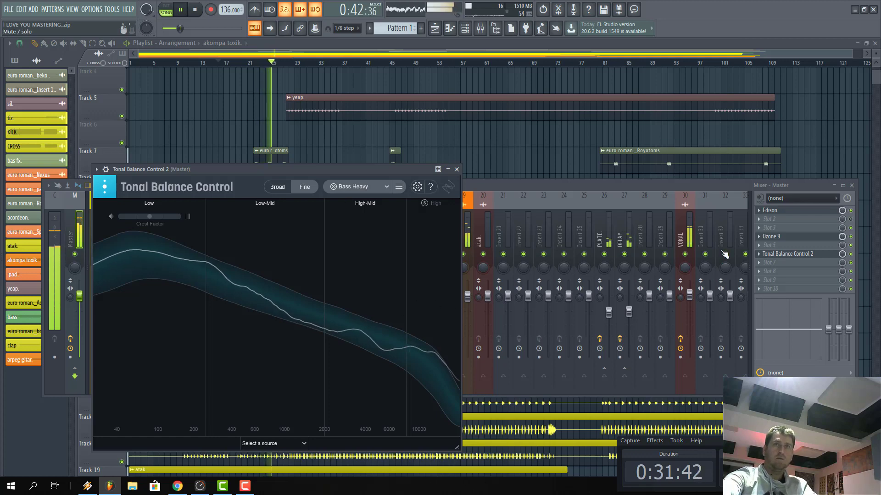
pyautogui.press('space')
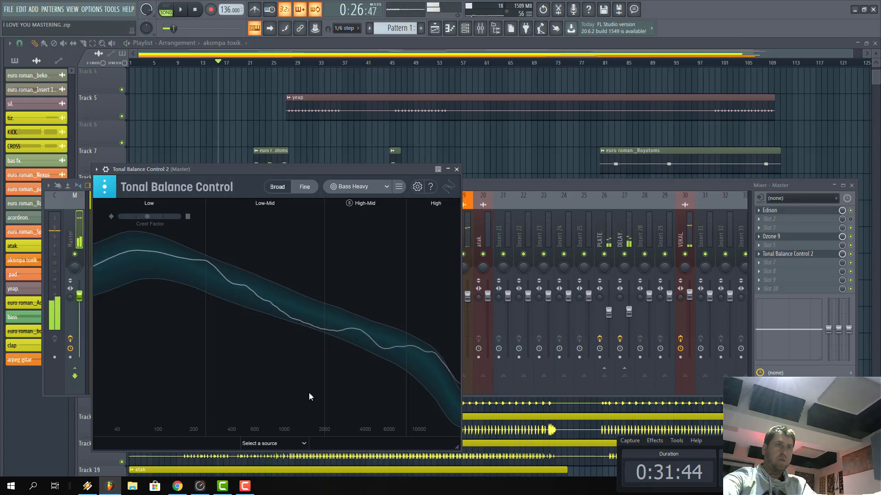
# Review the modules that can be added to Ozone 9 on the Master channel and its global preset list.
pyautogui.click(805, 239)
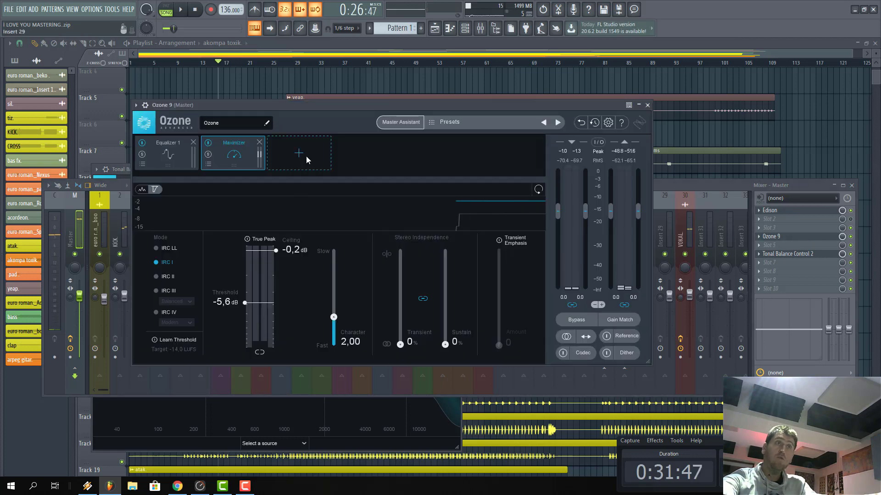
pyautogui.click(307, 156)
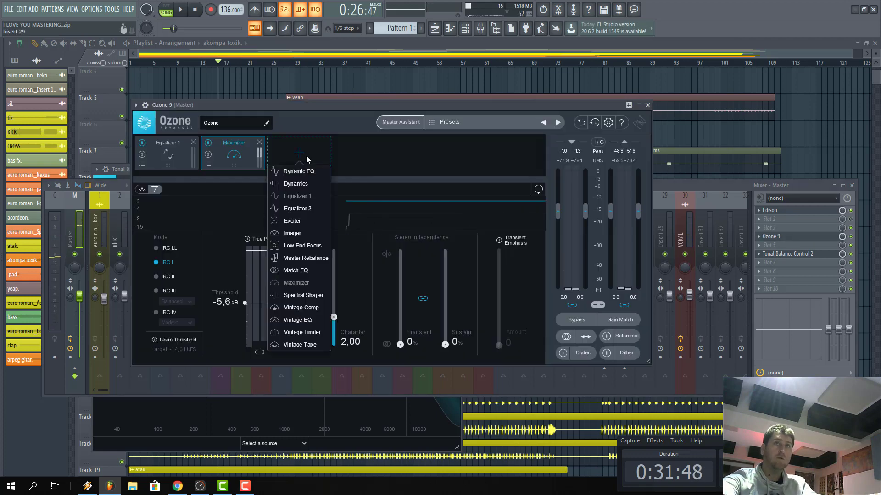
pyautogui.click(794, 238)
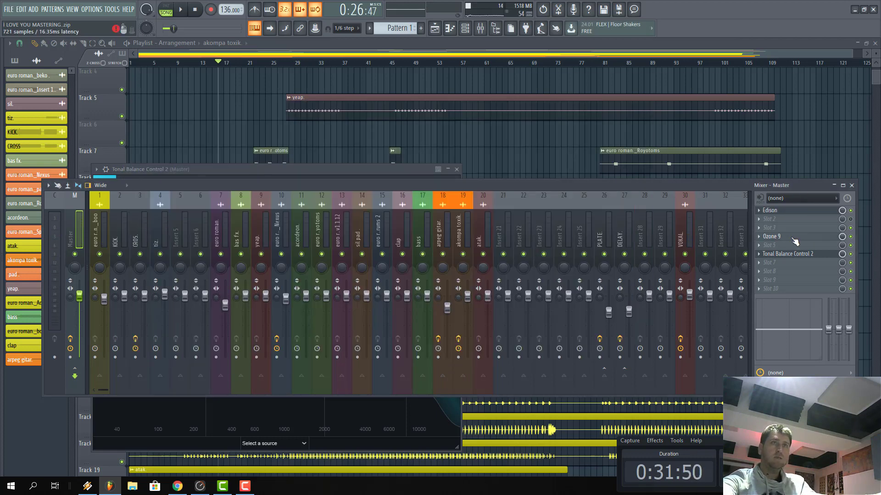
pyautogui.click(793, 238)
pyautogui.click(455, 121)
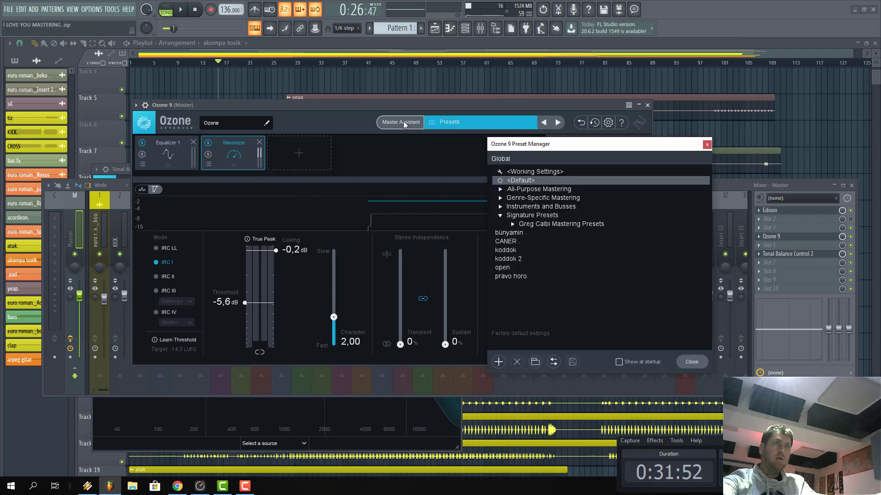
pyautogui.press('Escape')
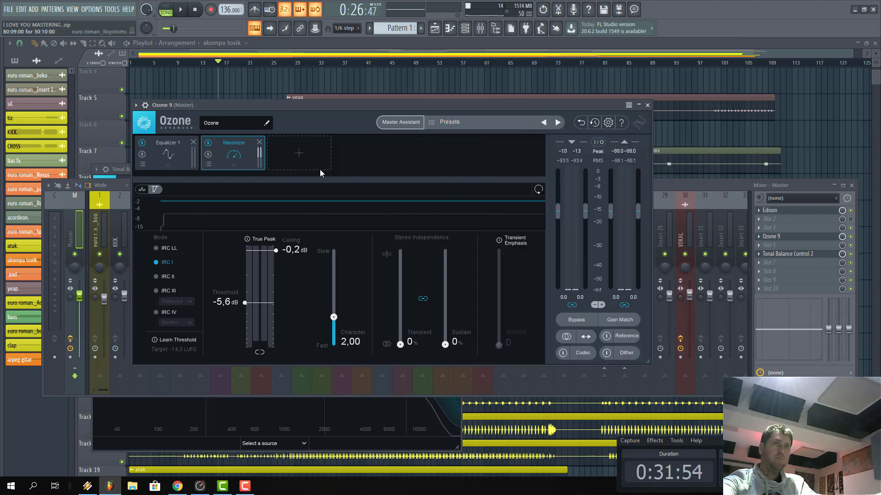
# Set the Tonal Balance Control target to Reggae and play the song to compare its curve with that target.
pyautogui.click(787, 254)
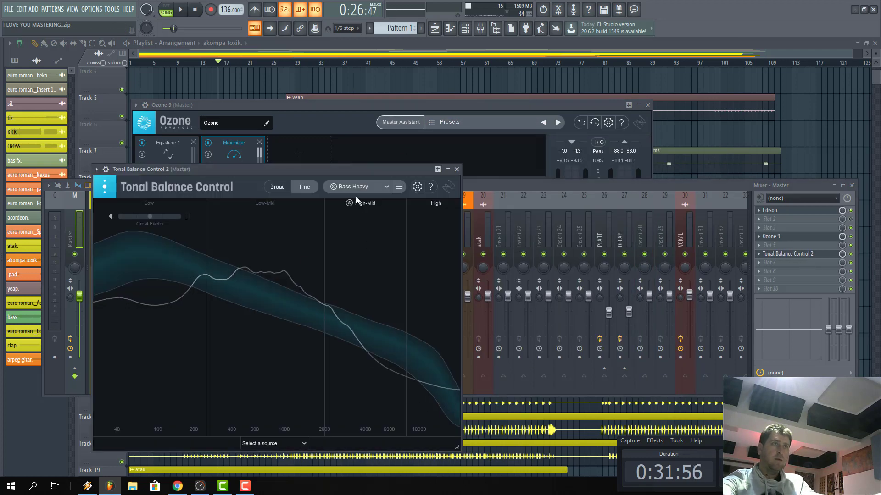
pyautogui.click(351, 186)
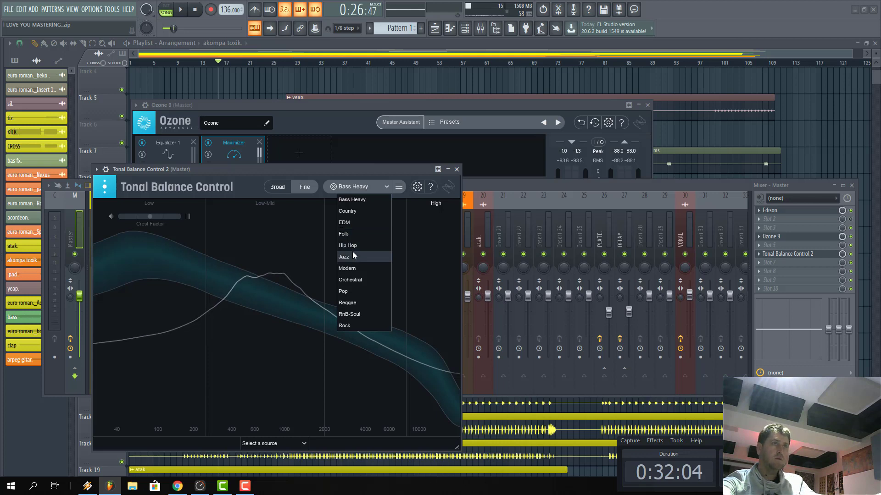
pyautogui.click(348, 303)
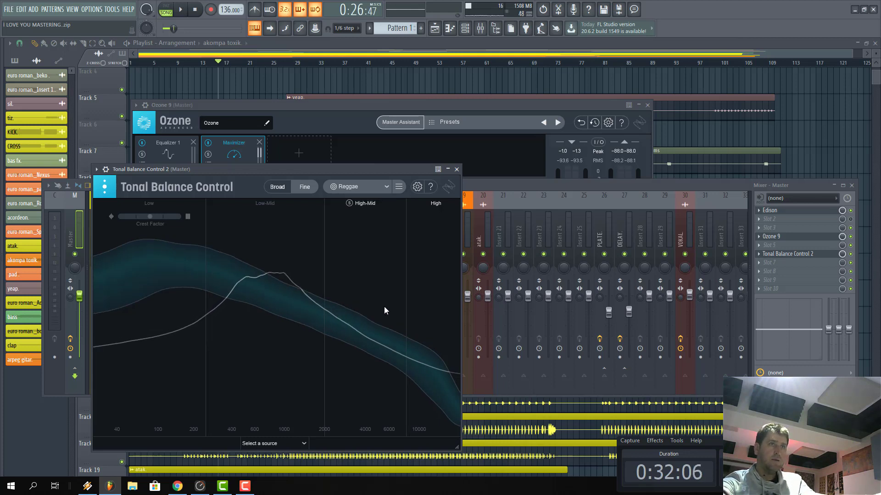
pyautogui.press('space')
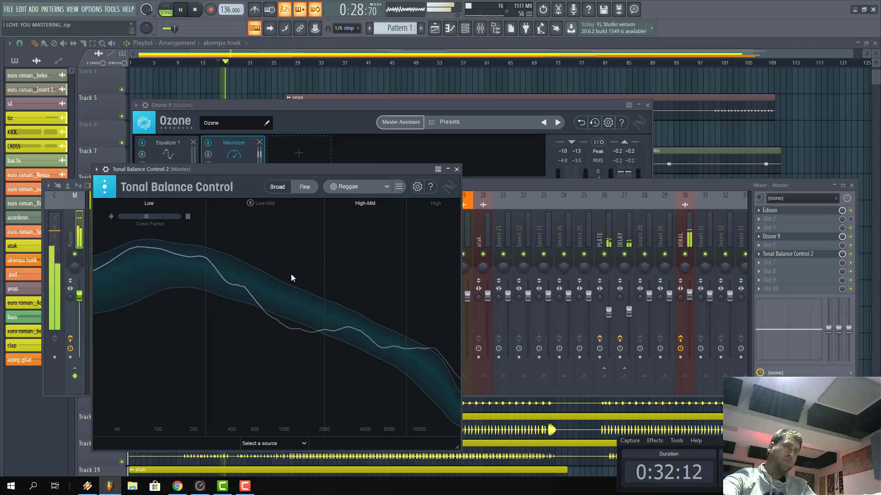
pyautogui.press('space')
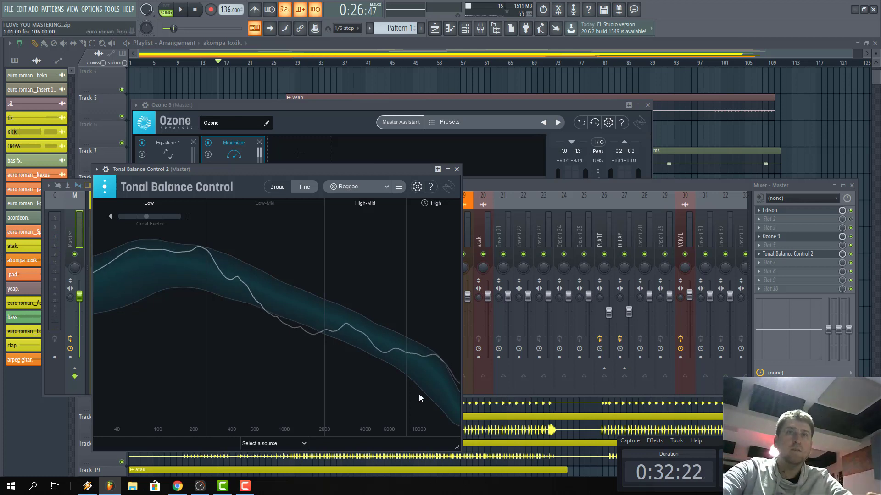
# Add a Vintage EQ module to the Ozone 9 chain on the Master channel.
pyautogui.click(775, 236)
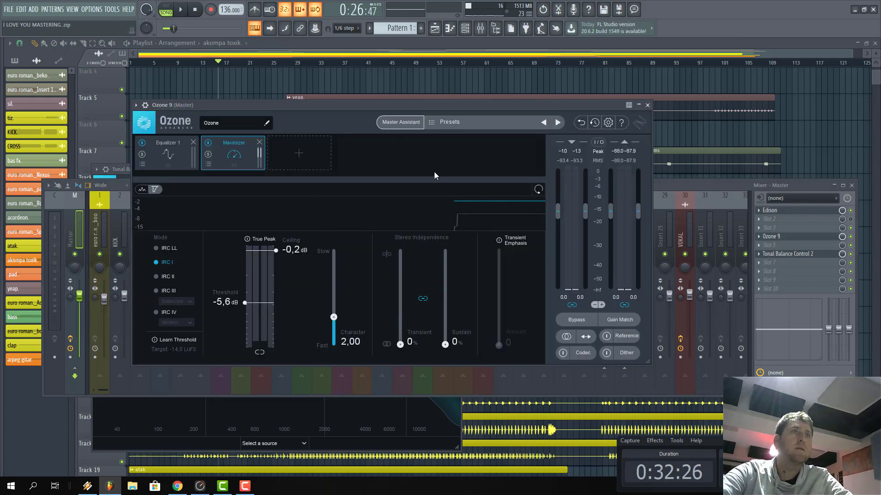
pyautogui.click(304, 155)
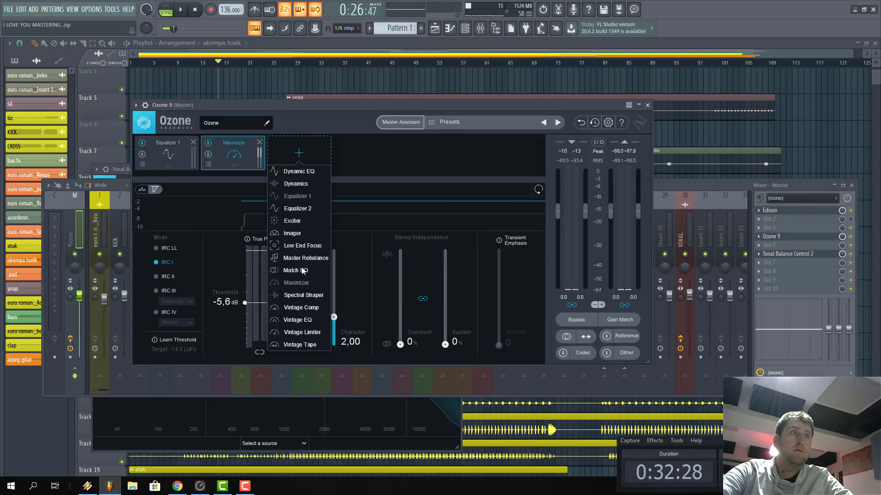
pyautogui.click(294, 324)
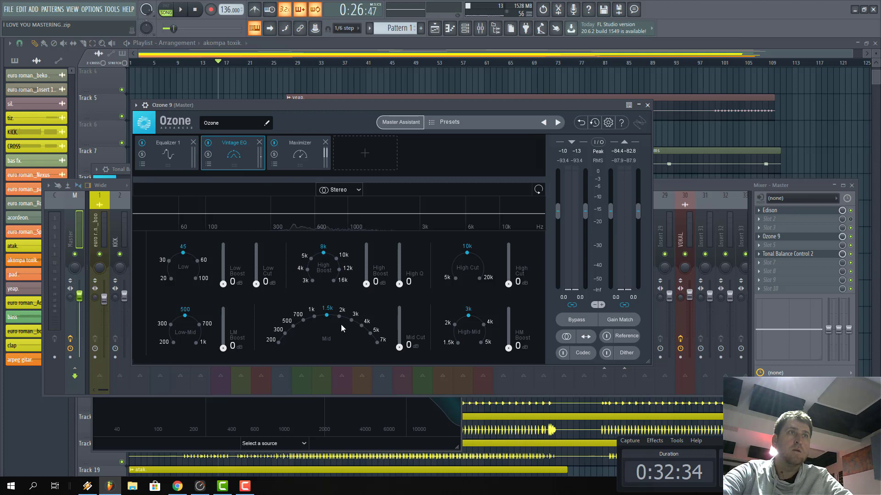
# Set the Vintage EQ's High-Mid band to 1.5k and, while the song plays, adjust its boost to 5.5 dB.
pyautogui.moveTo(399, 348)
pyautogui.mouseDown()
pyautogui.moveTo(400, 287)
pyautogui.moveTo(401, 353)
pyautogui.mouseUp()
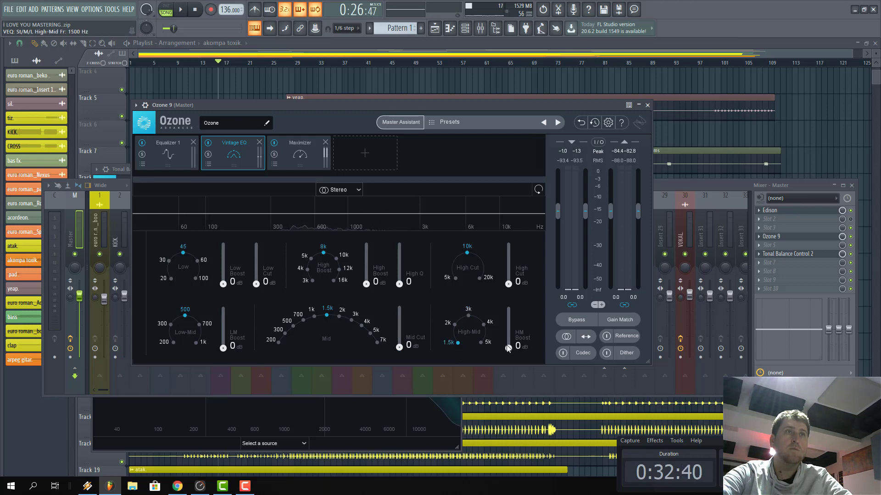
pyautogui.moveTo(508, 348); pyautogui.dragTo(508, 321)
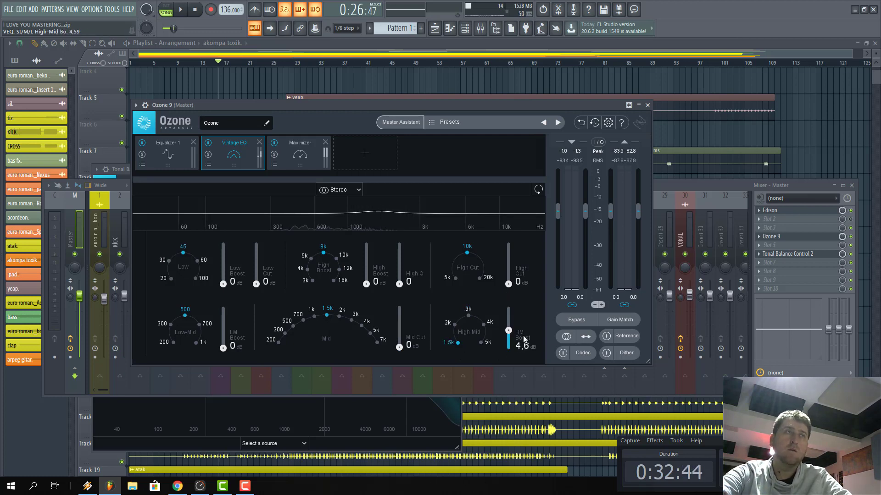
pyautogui.press('space')
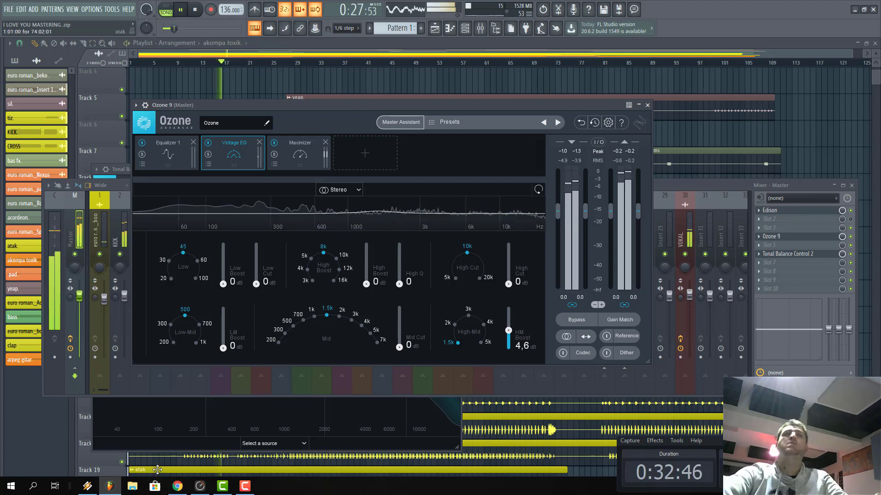
pyautogui.moveTo(509, 331); pyautogui.dragTo(513, 288)
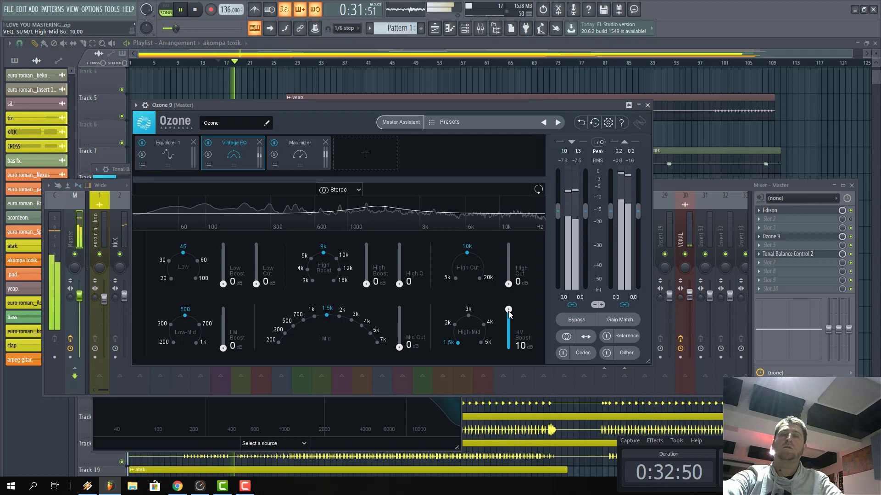
pyautogui.moveTo(509, 314); pyautogui.dragTo(511, 331)
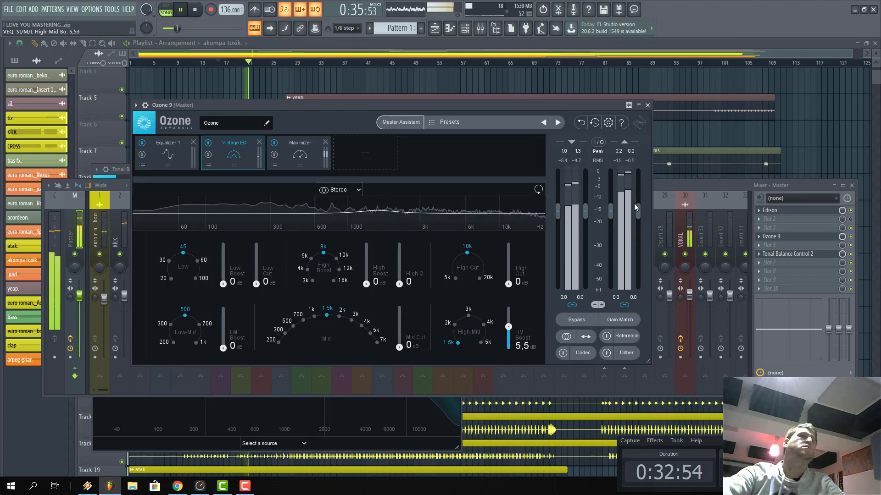
# Flatten the band 5 boost in the akompa toxik channel's Fruity parametric EQ 2 and replay the song from about bar 15.
pyautogui.click(533, 48)
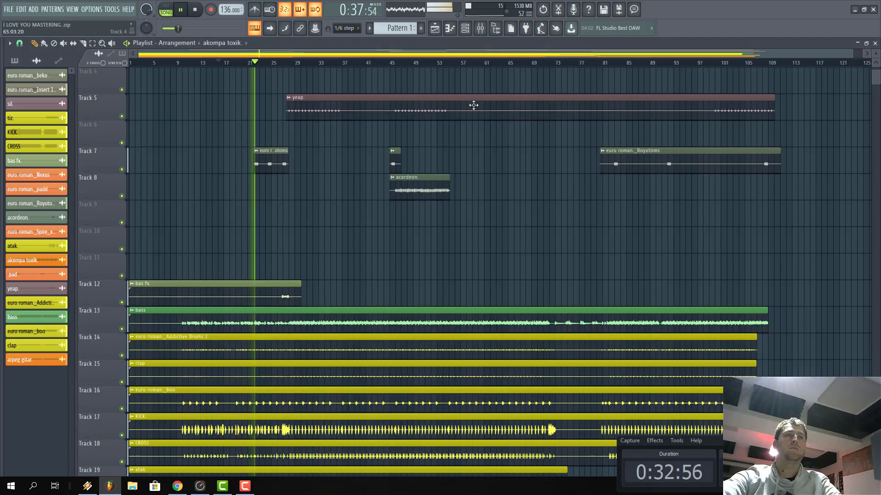
pyautogui.click(480, 28)
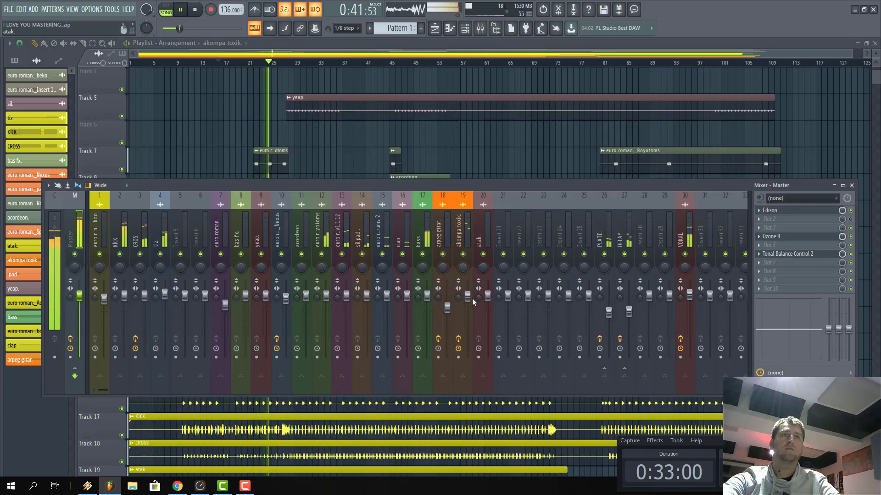
pyautogui.click(469, 243)
pyautogui.click(786, 210)
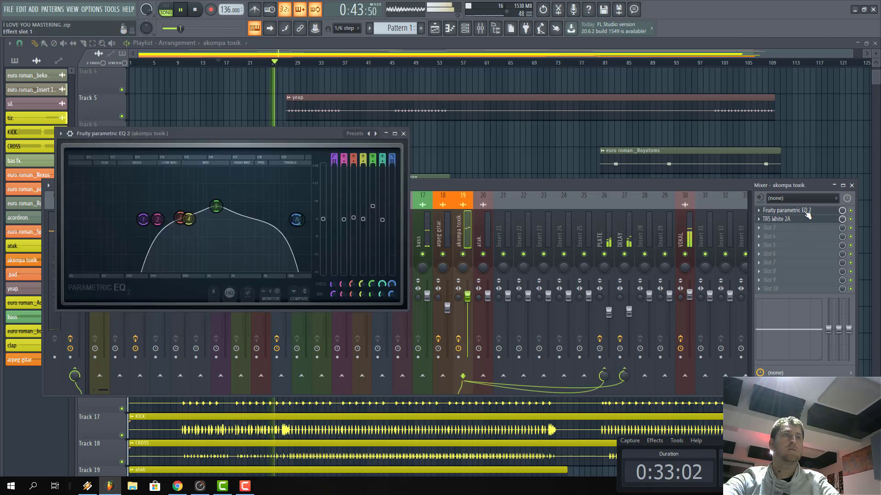
pyautogui.press('space')
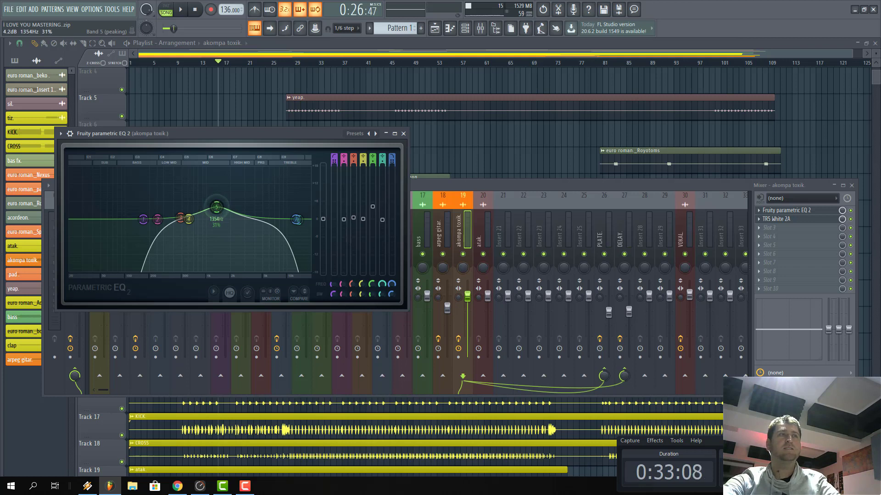
pyautogui.moveTo(216, 207); pyautogui.dragTo(217, 219)
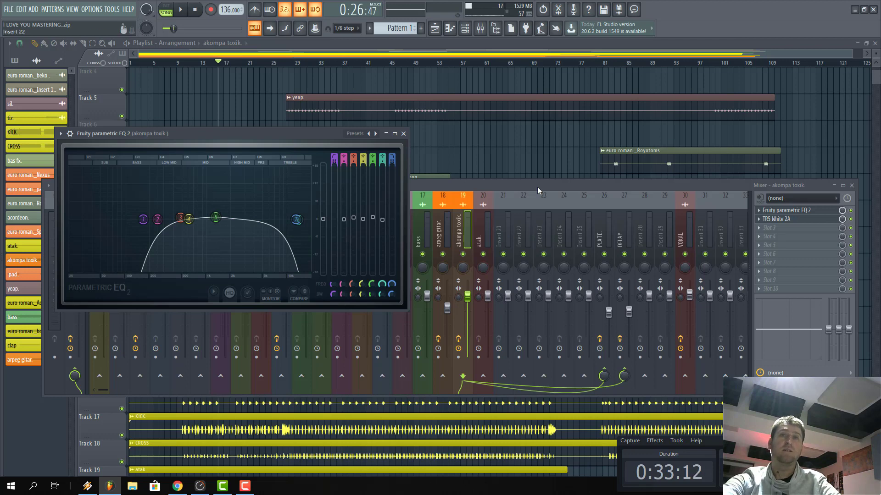
pyautogui.press('space')
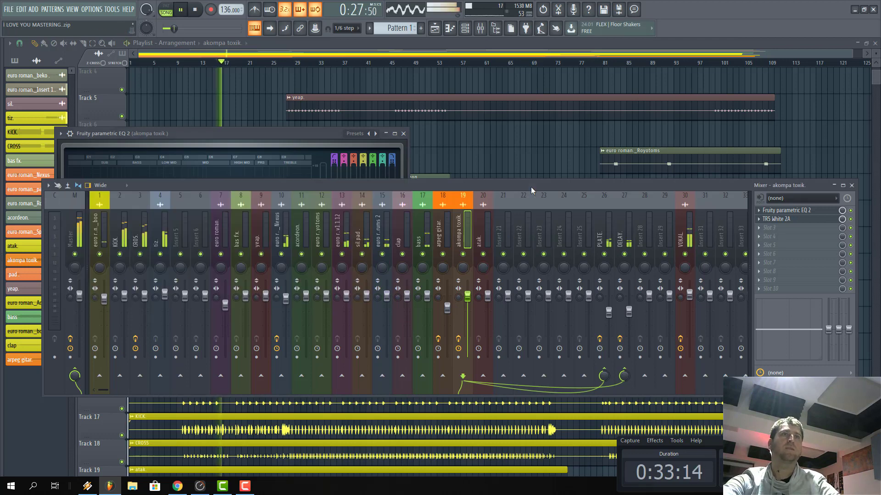
pyautogui.click(530, 186)
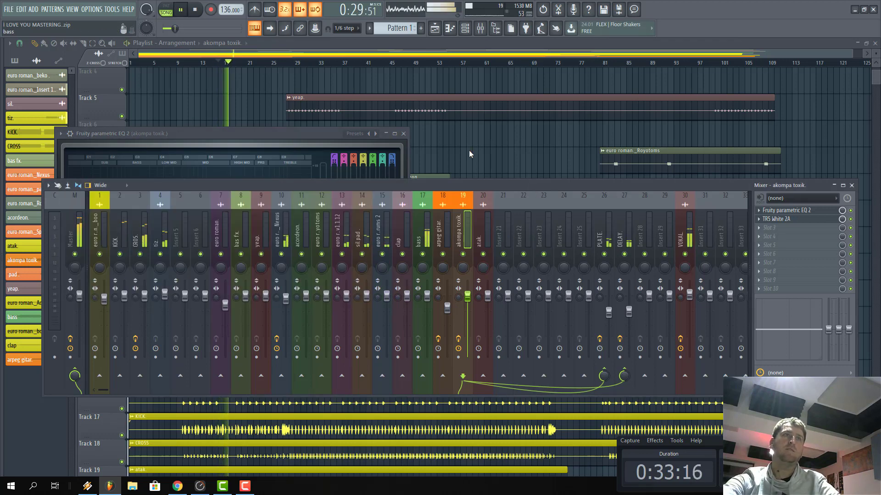
# Play the song from about bar 27, replay it from there, and examine the clips on the playlist's tracks.
pyautogui.click(489, 43)
pyautogui.click(281, 62)
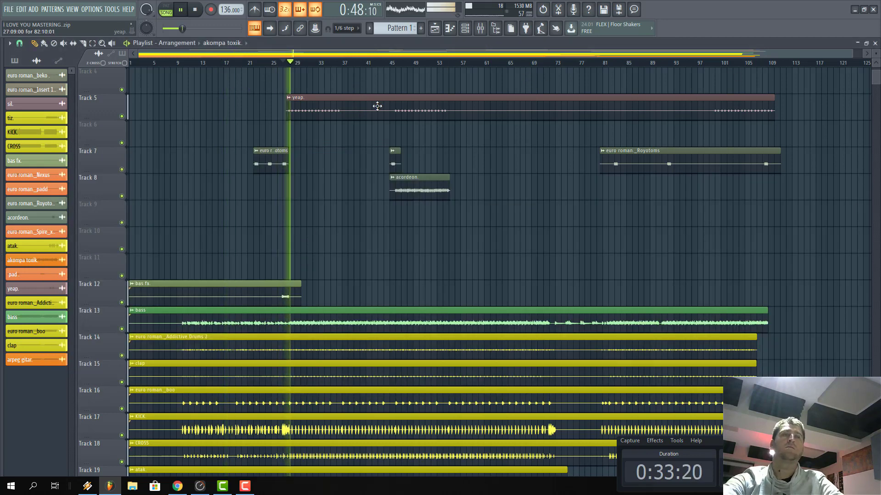
pyautogui.scroll(-4, 293, 259)
pyautogui.scroll(-4, 294, 258)
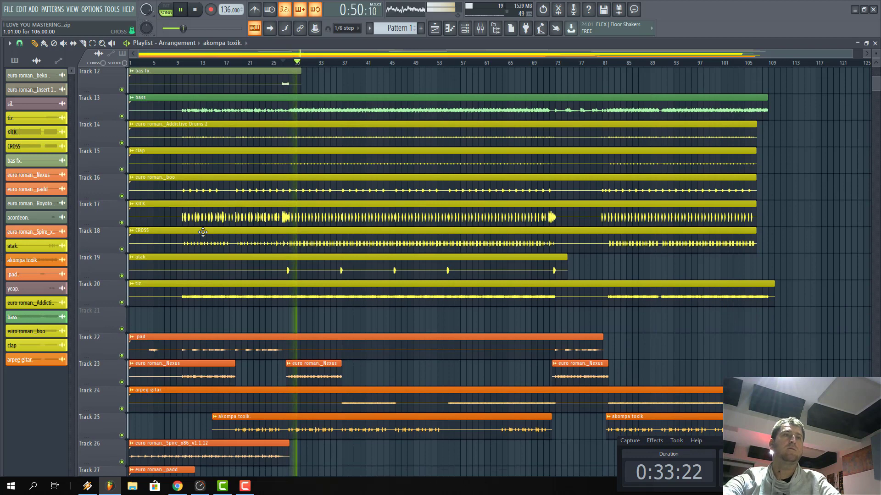
pyautogui.press('space')
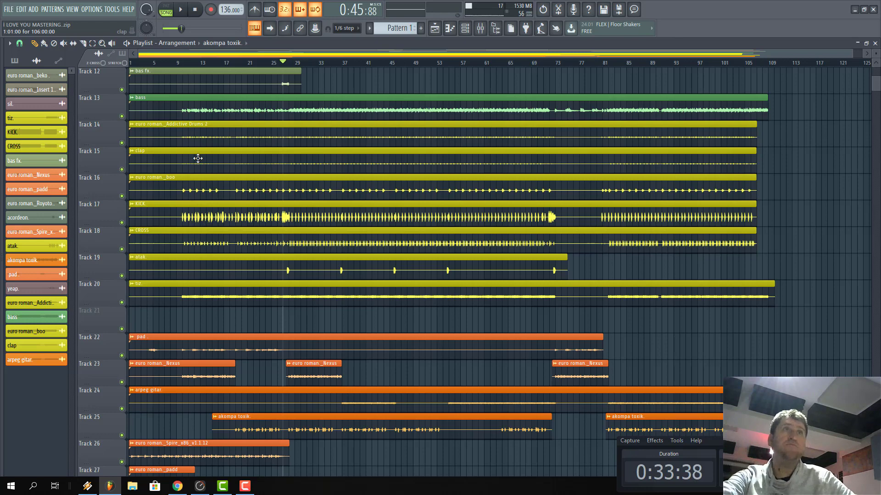
pyautogui.moveTo(875, 84); pyautogui.dragTo(876, 51)
pyautogui.press('space')
pyautogui.scroll(-10, 304, 102)
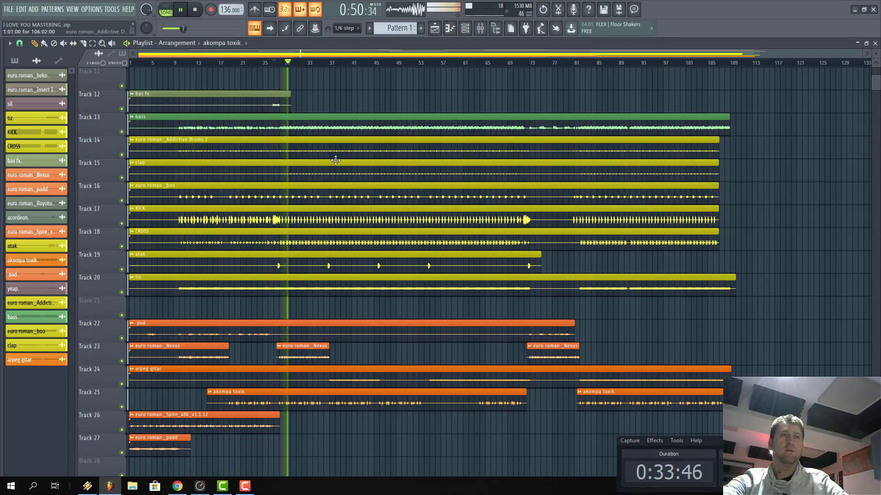
pyautogui.scroll(-6, 339, 161)
# Open Ozone 9 on the Master channel and set the Vintage EQ's Low band frequency to 30 Hz.
pyautogui.click(485, 30)
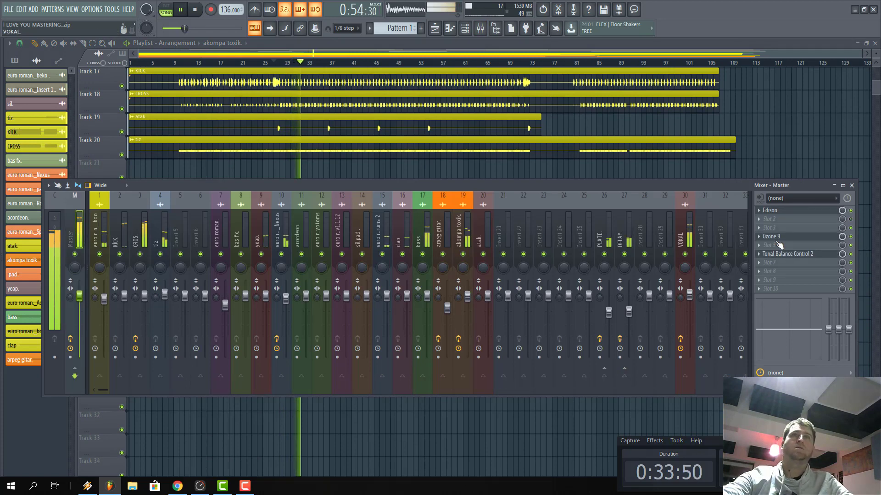
pyautogui.click(808, 239)
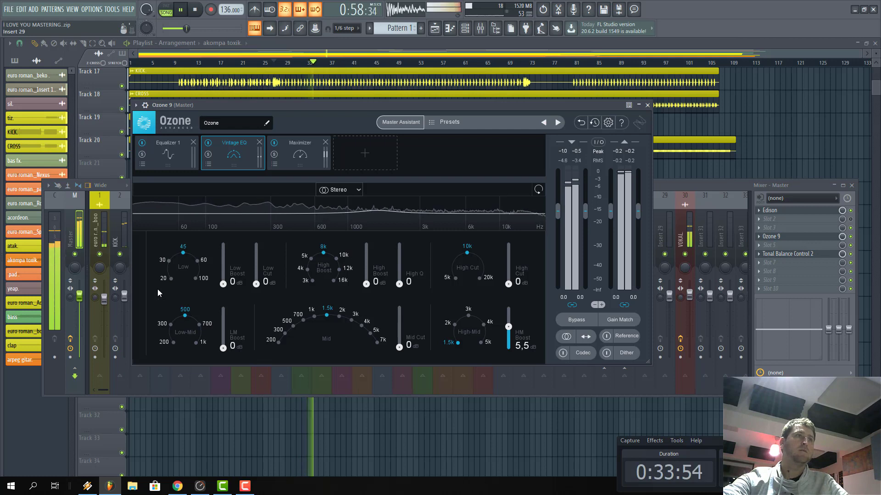
pyautogui.click(163, 261)
pyautogui.press('space')
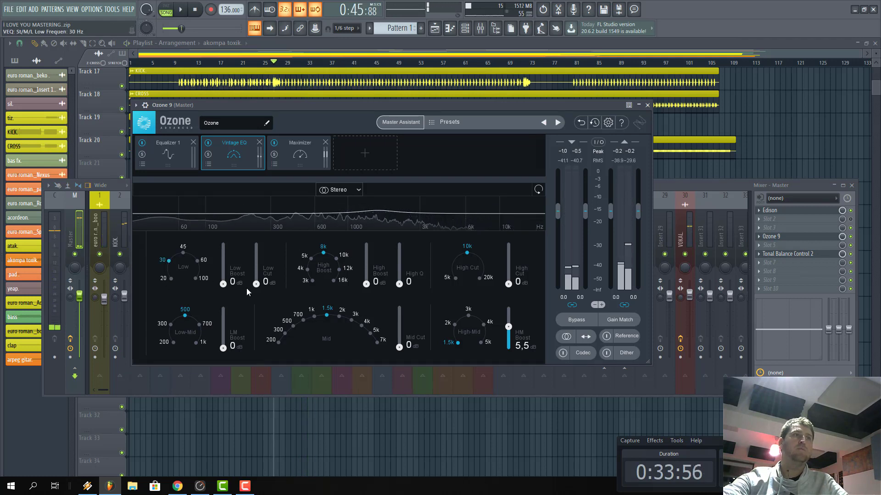
# Try a Low Boost of 1.9 dB in the Vintage EQ while the song plays, and return it to 0 dB.
pyautogui.press('space')
pyautogui.moveTo(223, 284)
pyautogui.mouseDown()
pyautogui.moveTo(226, 265)
pyautogui.moveTo(225, 277)
pyautogui.mouseUp()
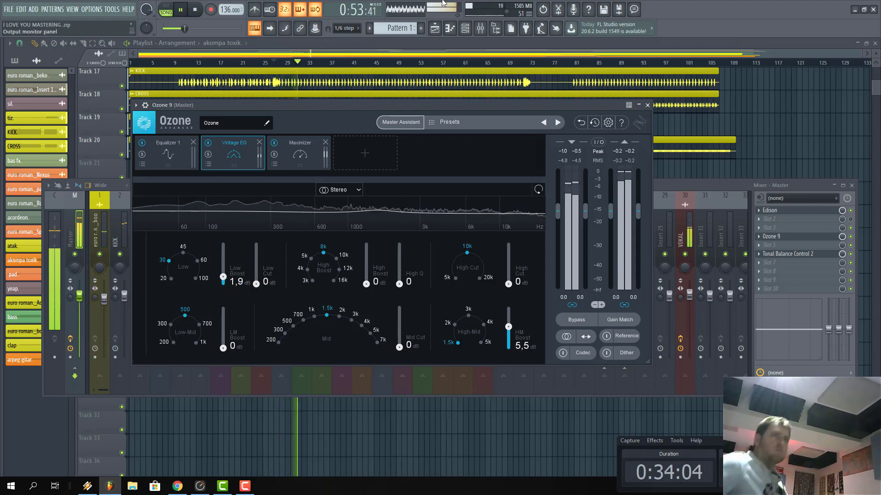
pyautogui.moveTo(227, 281); pyautogui.dragTo(221, 289)
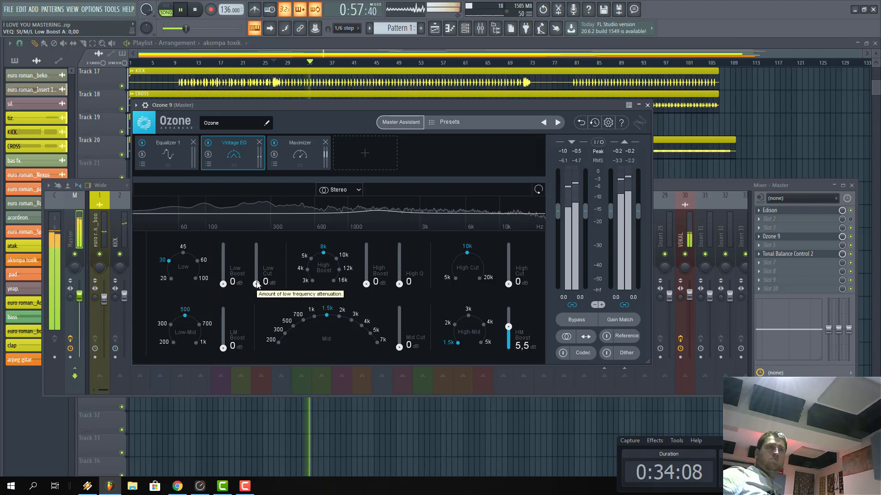
# Raise the euro roman_boo channel's fader to slightly above 0 dB in the mixer, and select the KICK channel.
pyautogui.click(728, 186)
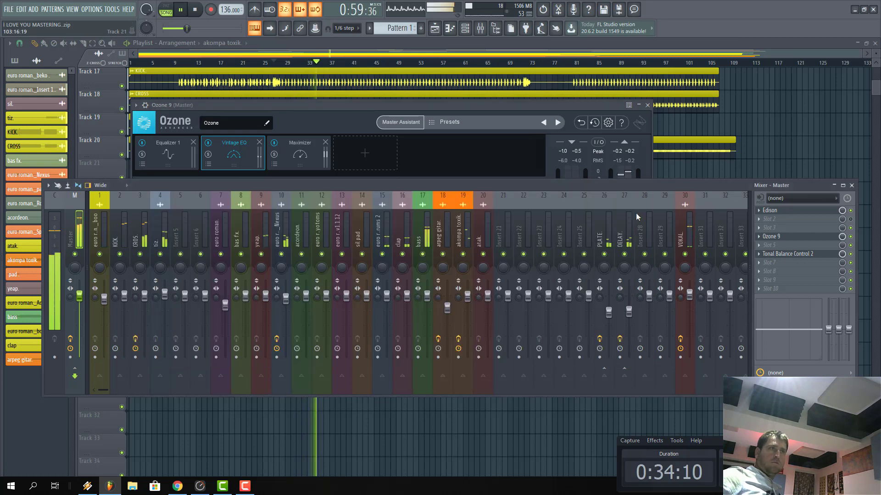
pyautogui.click(110, 233)
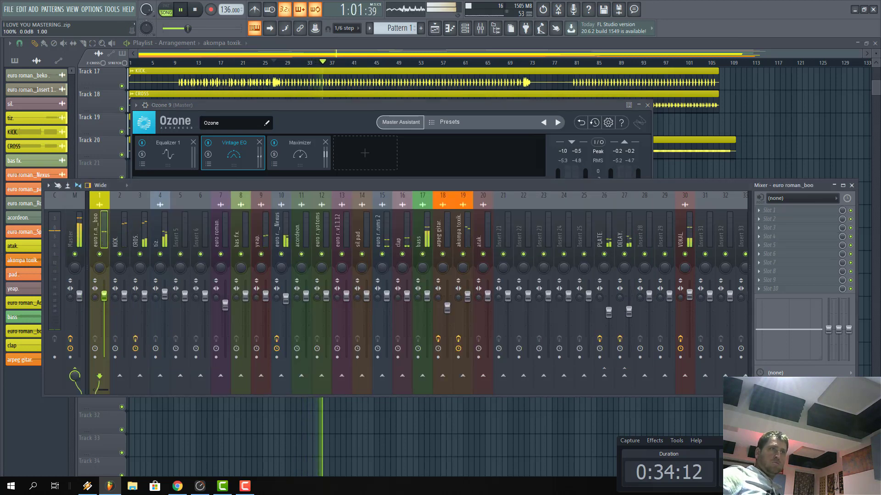
pyautogui.moveTo(106, 298); pyautogui.dragTo(106, 293)
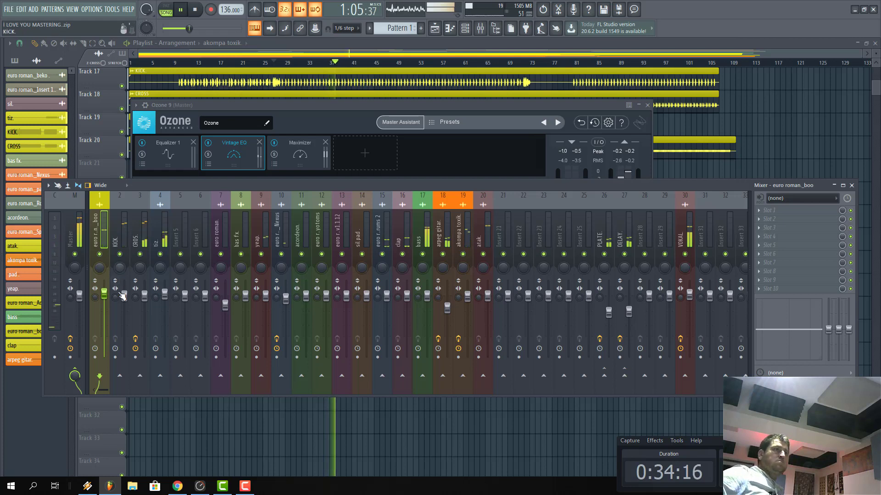
pyautogui.click(123, 244)
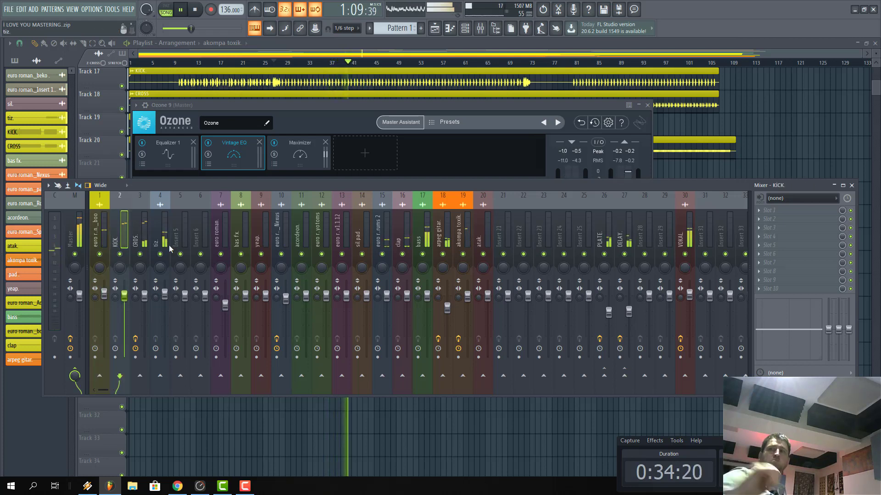
# Stop the song and export the project as zipped song file I LOVE YOU MASTERING..zip in RECORDS\2018, replacing the existing file.
pyautogui.press('F9')
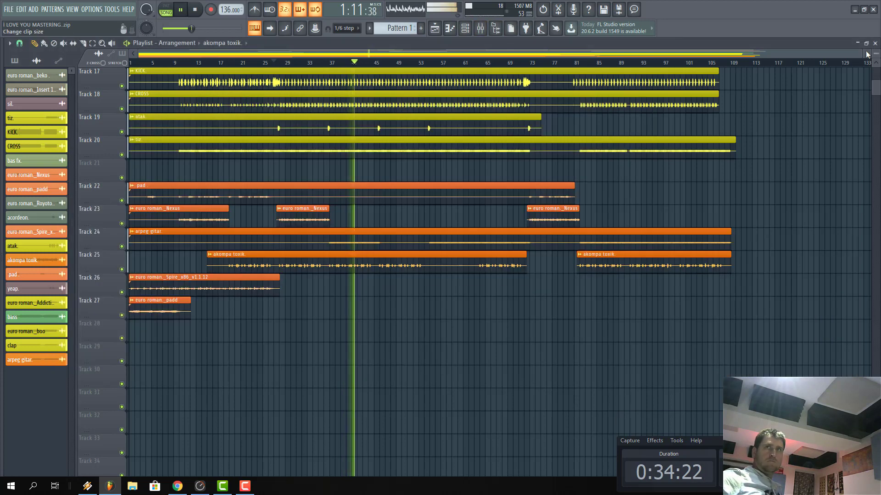
pyautogui.scroll(10, 500, 271)
pyautogui.scroll(-1, 500, 270)
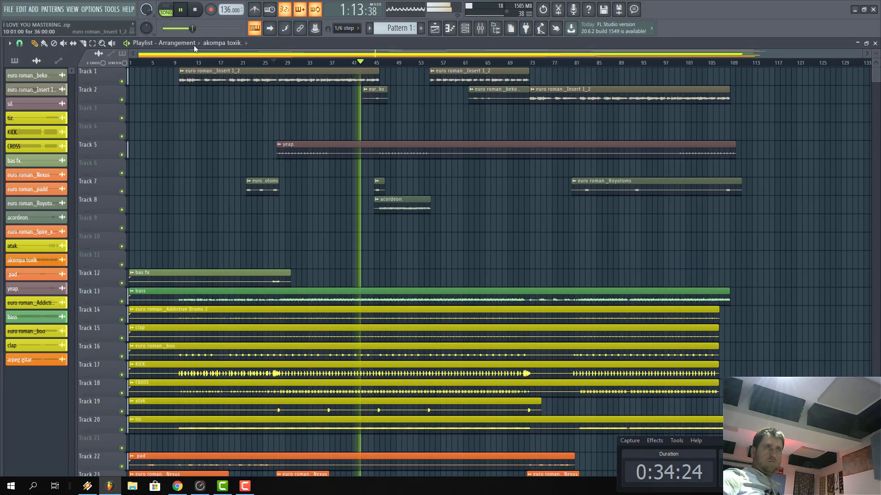
pyautogui.press('space')
pyautogui.click(9, 10)
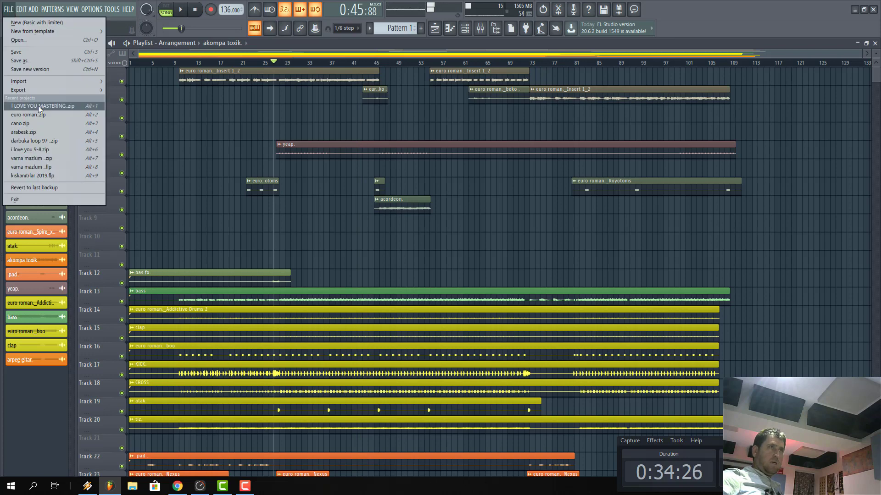
pyautogui.moveTo(55, 91)
pyautogui.click(138, 185)
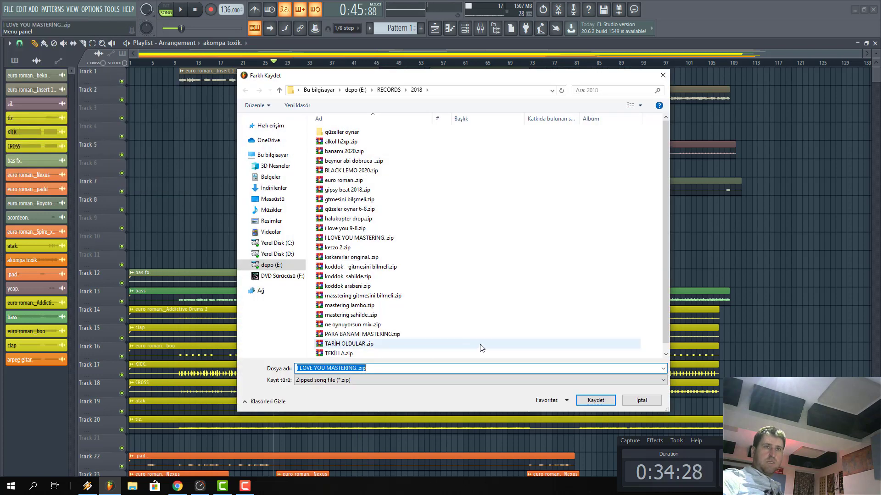
pyautogui.click(594, 400)
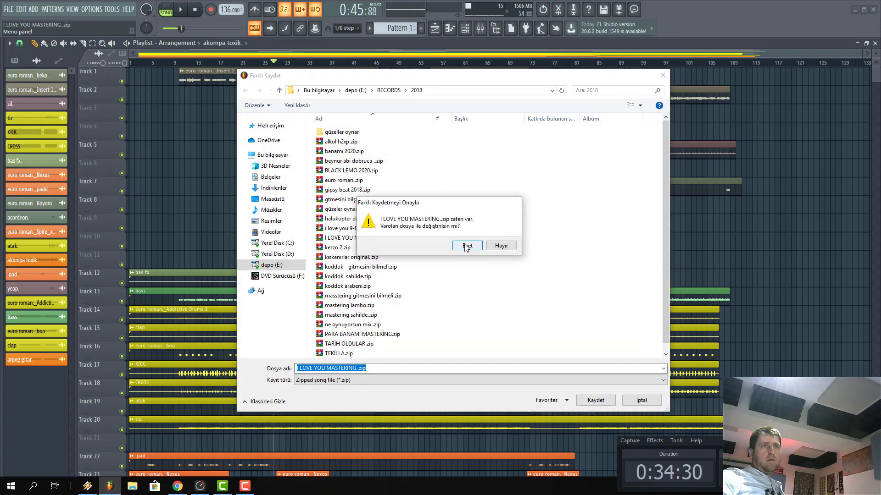
pyautogui.click(467, 246)
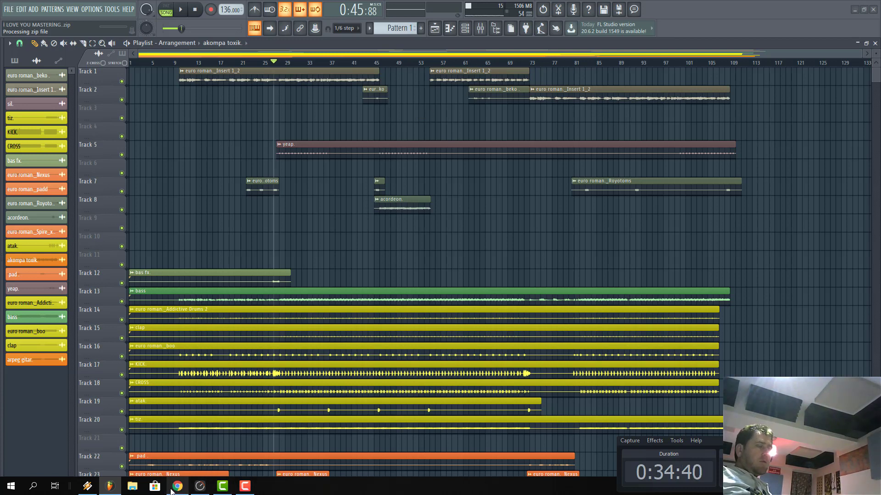
pyautogui.moveTo(171, 492)
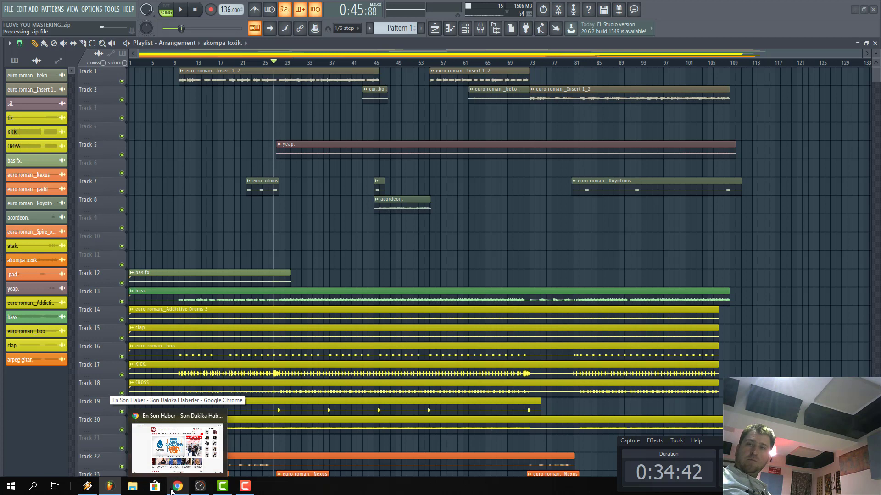